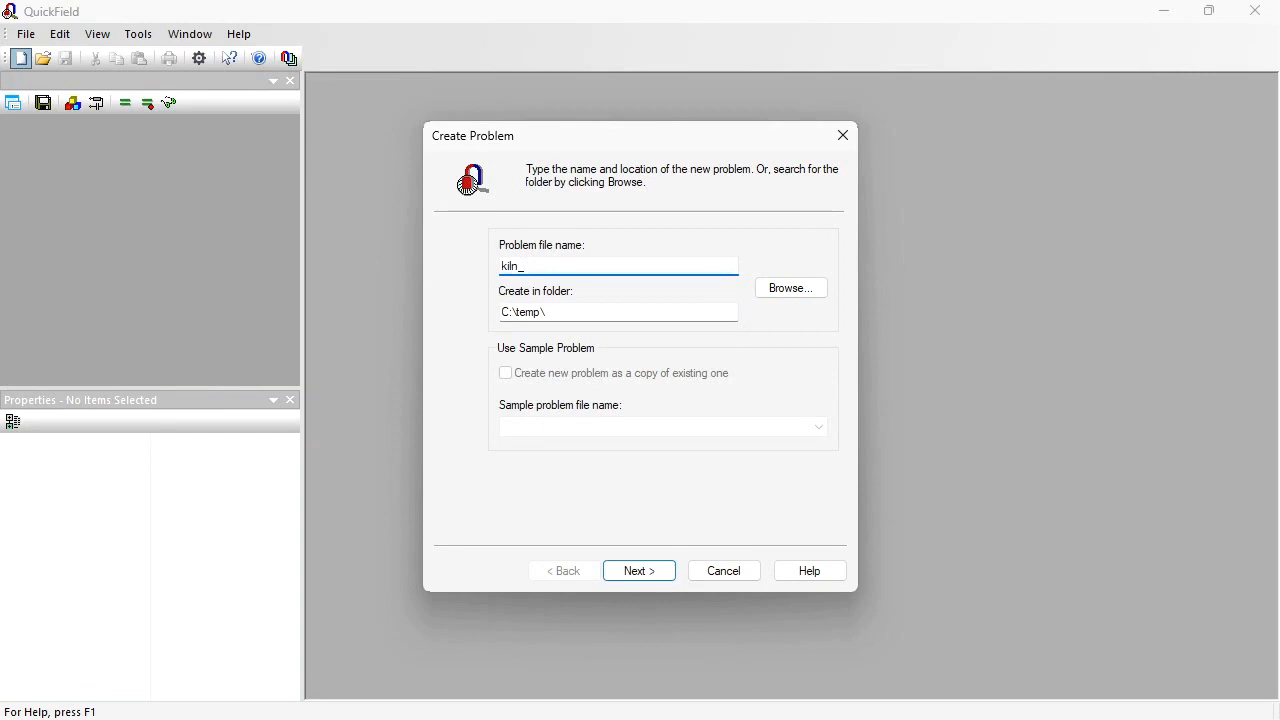
Step: Start the kiln_ac problem in C:\temp as AC Conduction with a frequency of 6.78e6 Hz
{"action": "left_click", "coordinate": [634, 577]}
{"action": "left_click", "coordinate": [666, 249]}
{"action": "left_click", "coordinate": [606, 303]}
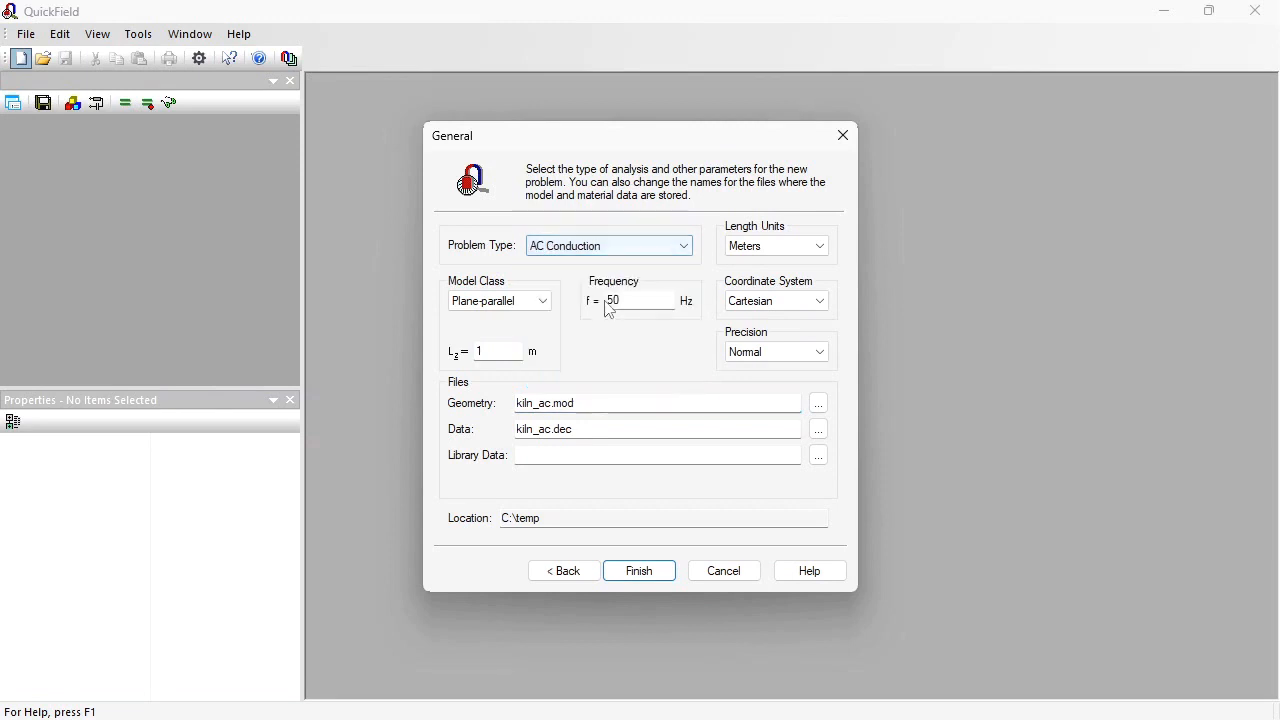
{"action": "double_click", "coordinate": [630, 297]}
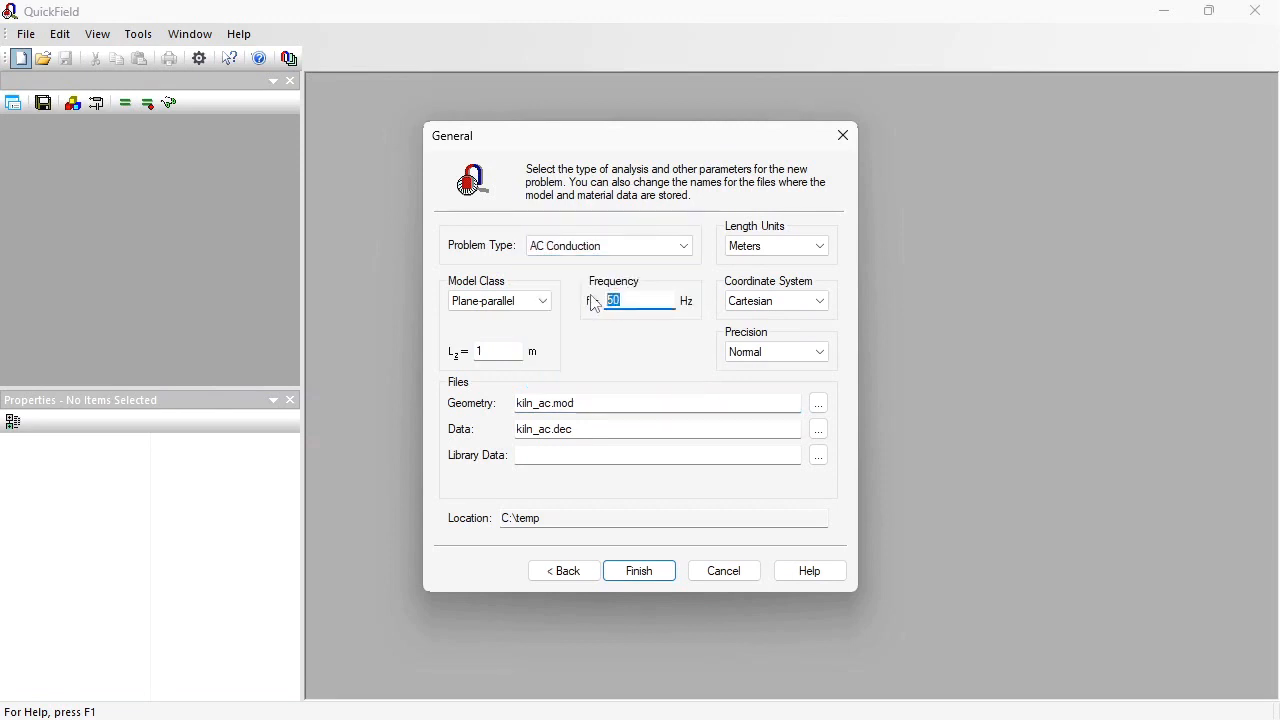
{"action": "type", "text": "6.78e6"}
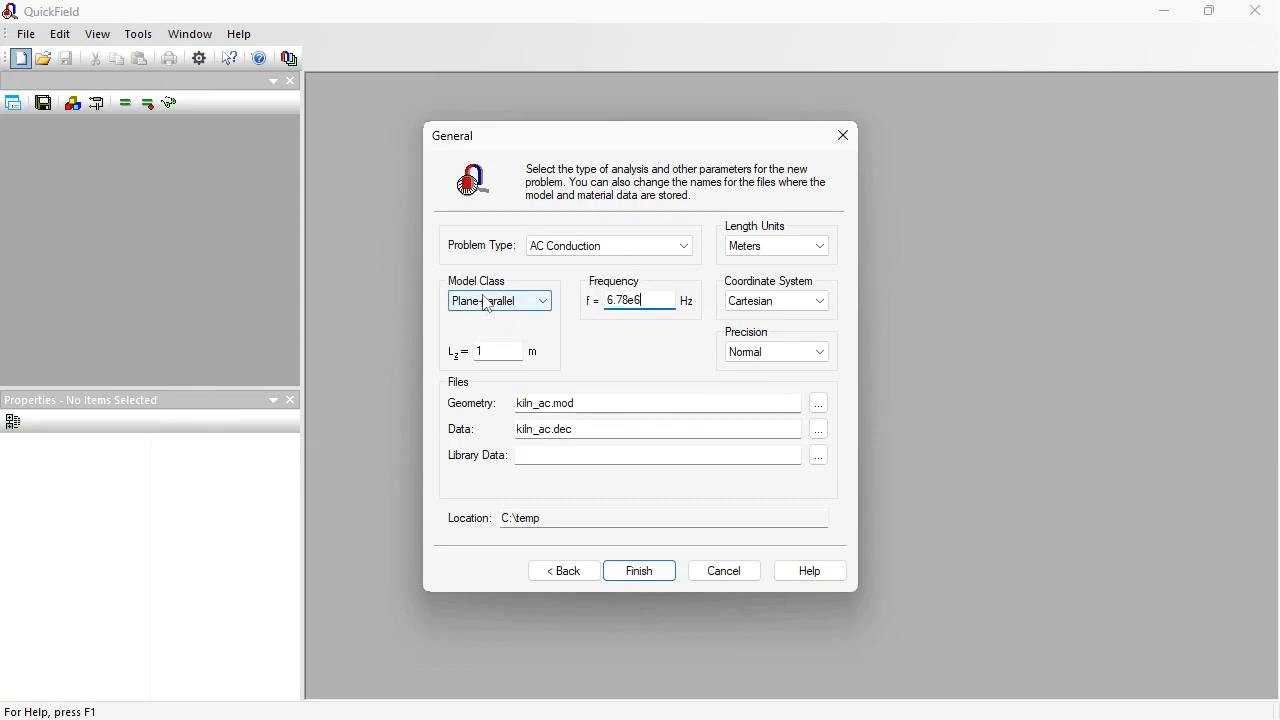
Step: Set the plane-parallel model depth Lz to 3 m and the length units to millimeters, and finish creating the problem
{"action": "double_click", "coordinate": [497, 358]}
{"action": "type", "text": "3"}
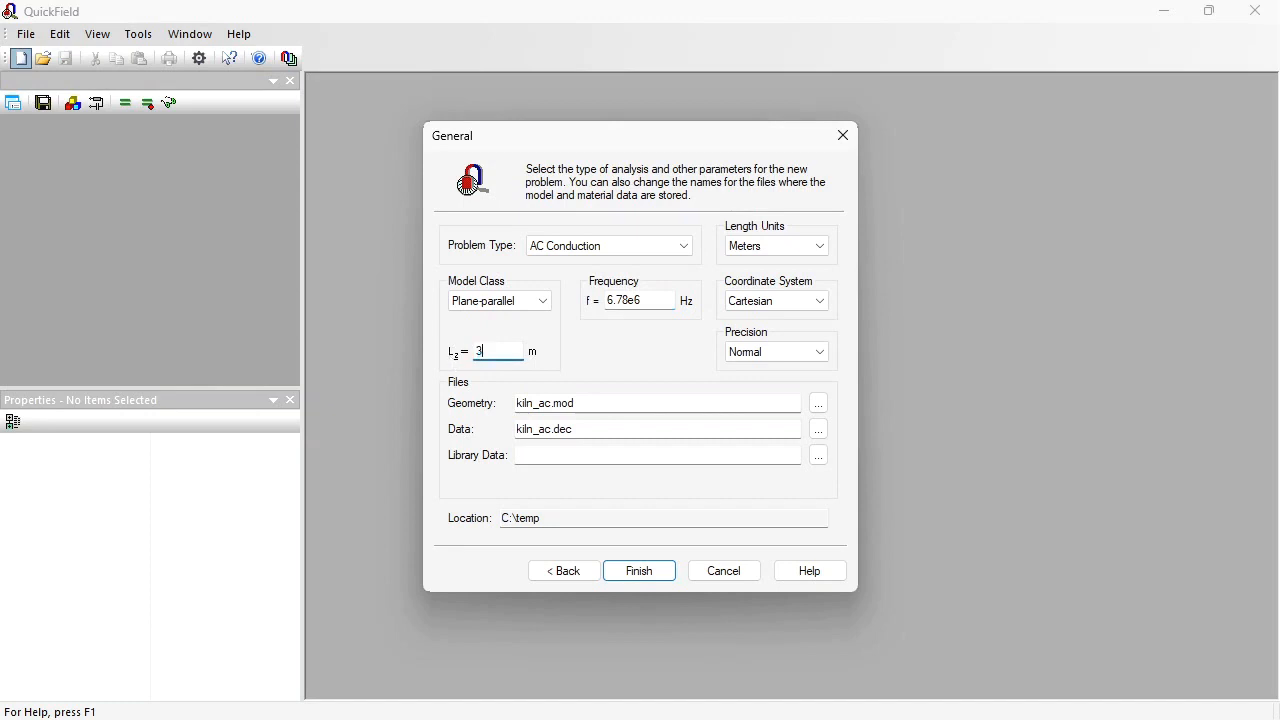
{"action": "left_click", "coordinate": [812, 246]}
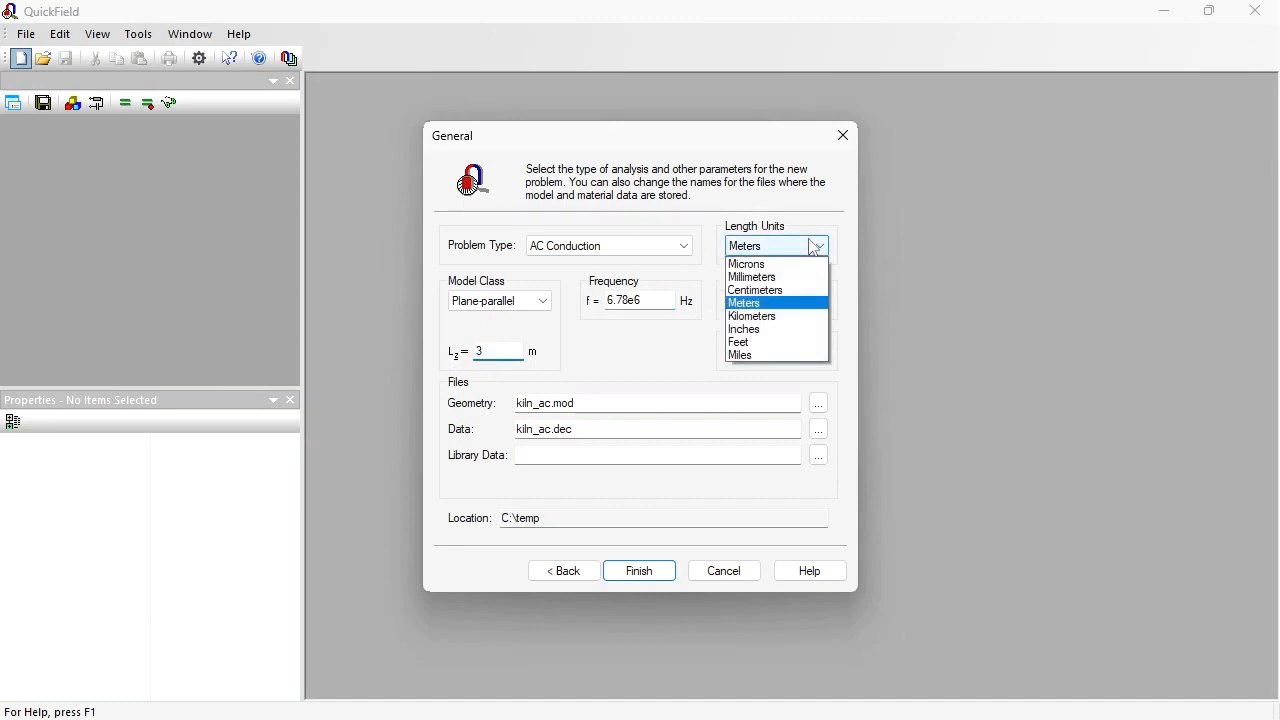
{"action": "left_click", "coordinate": [768, 280]}
{"action": "left_click", "coordinate": [640, 568]}
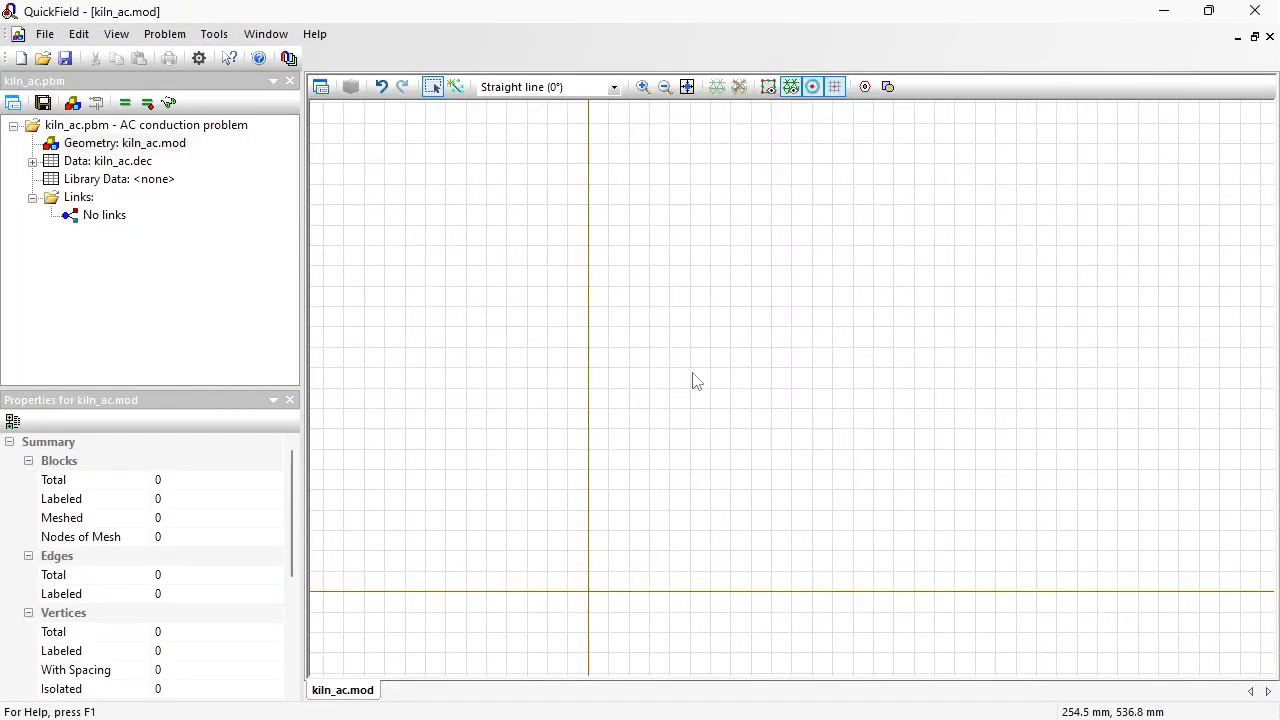
{"action": "left_click", "coordinate": [45, 35]}
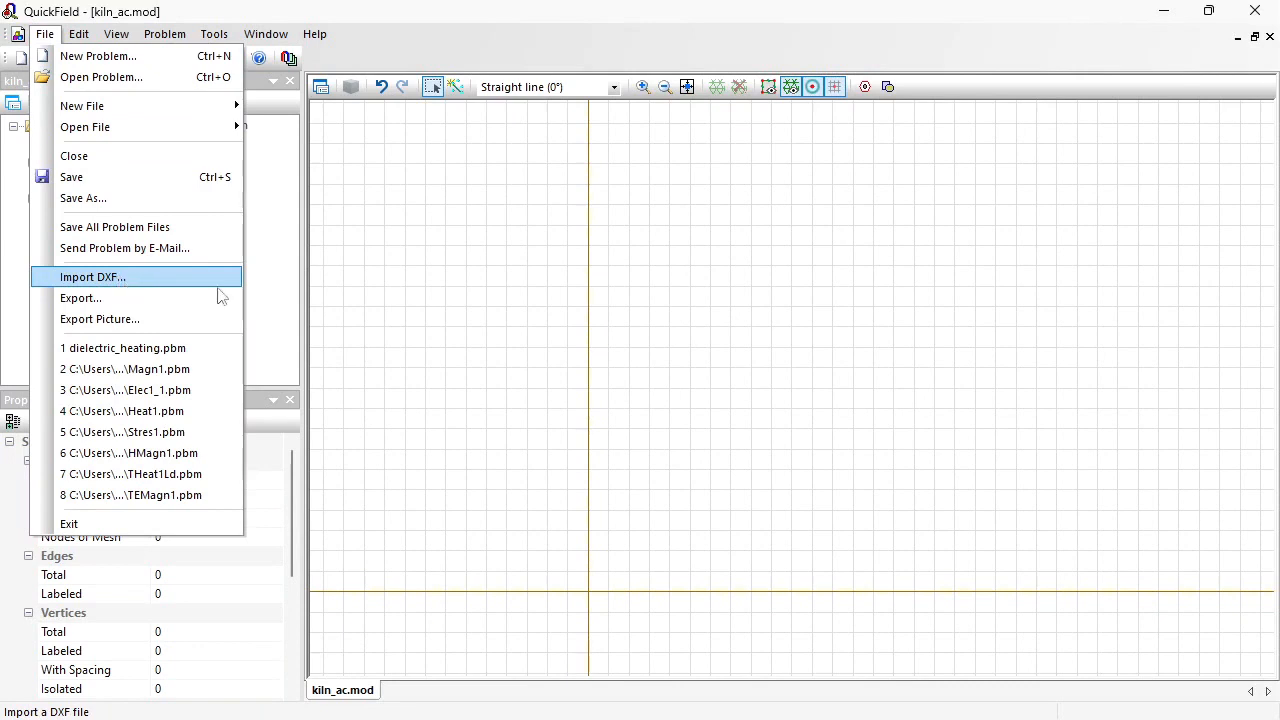
{"action": "left_click", "coordinate": [495, 447]}
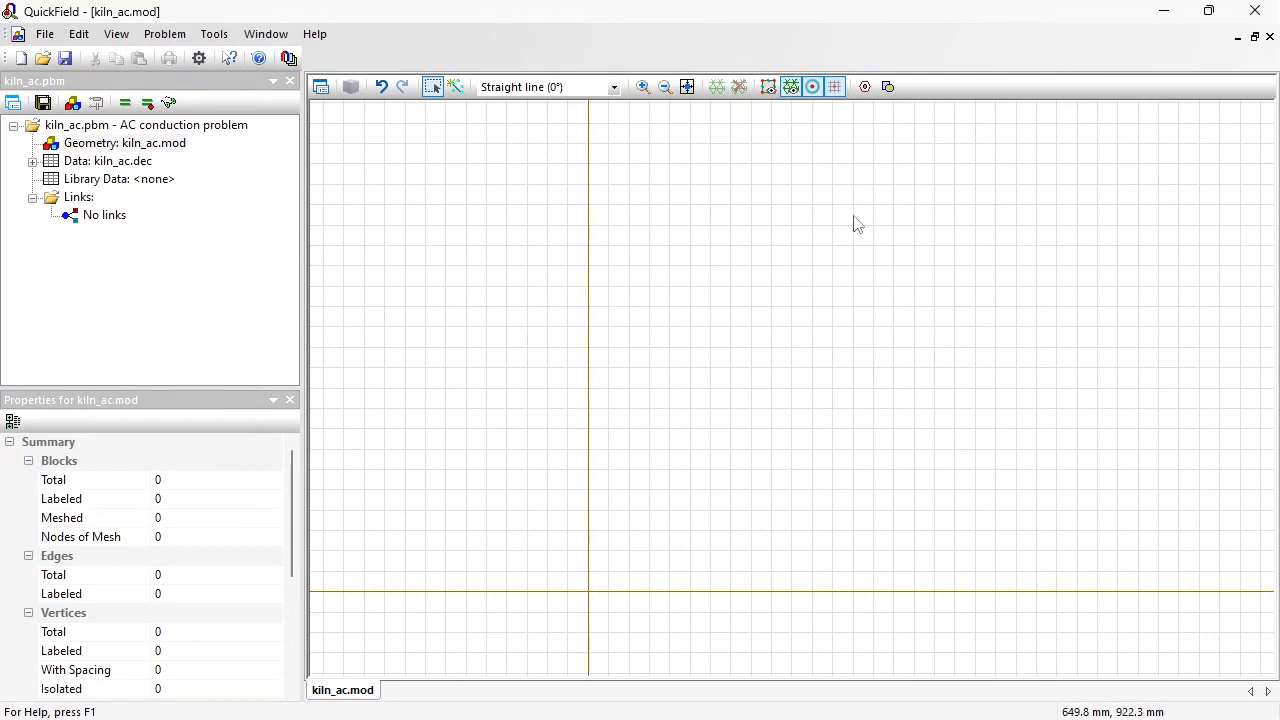
Step: Insert a rectangle 150 mm wide and 100 mm high with its bottom midpoint at the origin
{"action": "left_click", "coordinate": [889, 87]}
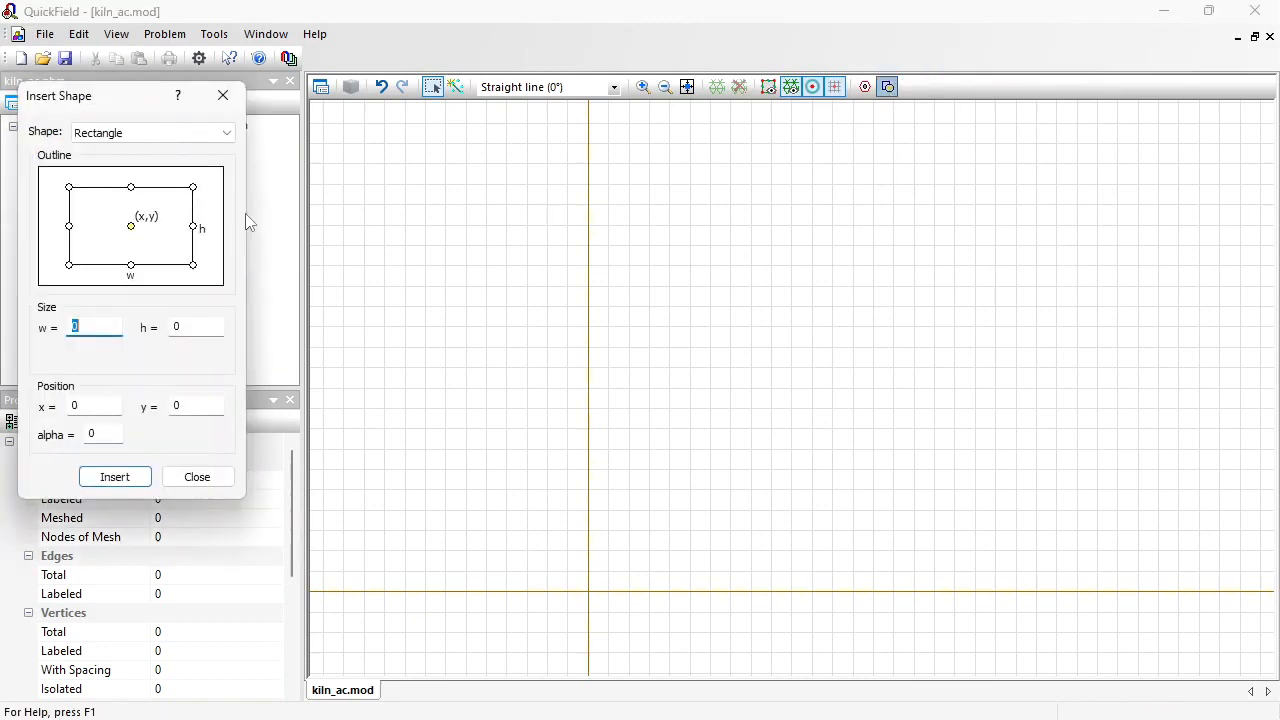
{"action": "left_click", "coordinate": [129, 266]}
{"action": "key", "text": "Tab"}
{"action": "type", "text": "150"}
{"action": "key", "text": "Tab"}
{"action": "type", "text": "1"}
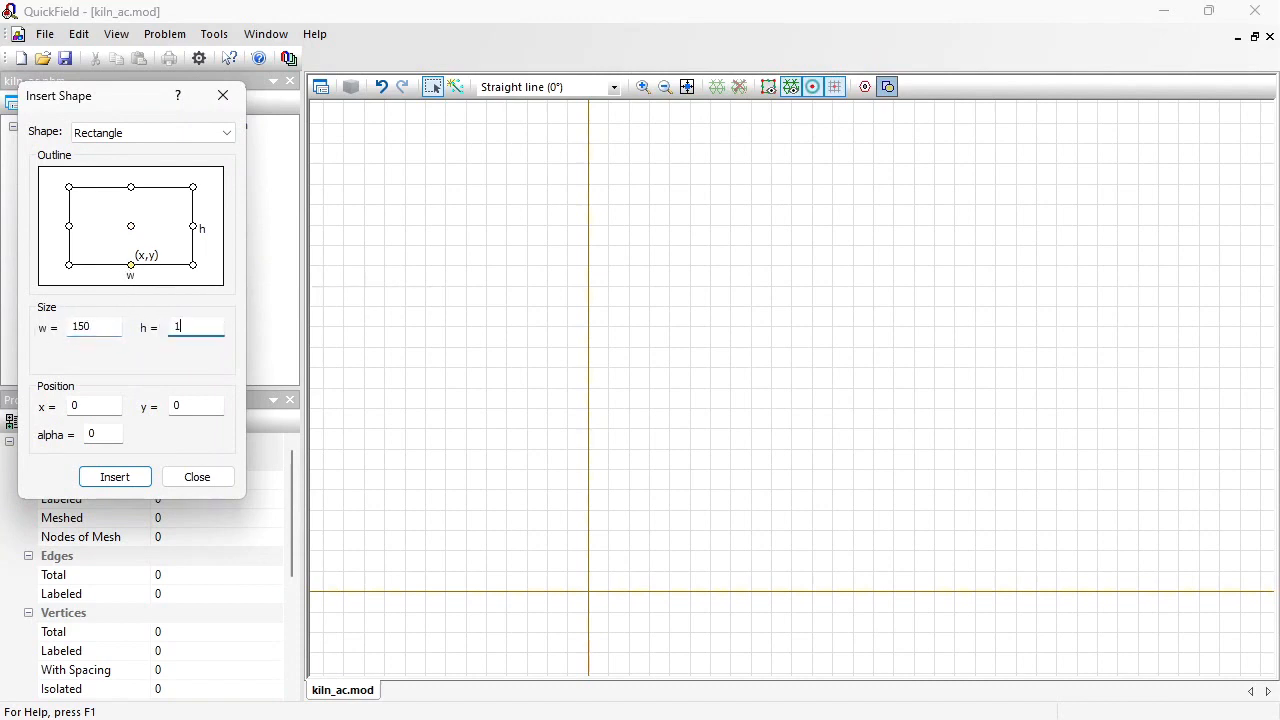
{"action": "left_click", "coordinate": [146, 480]}
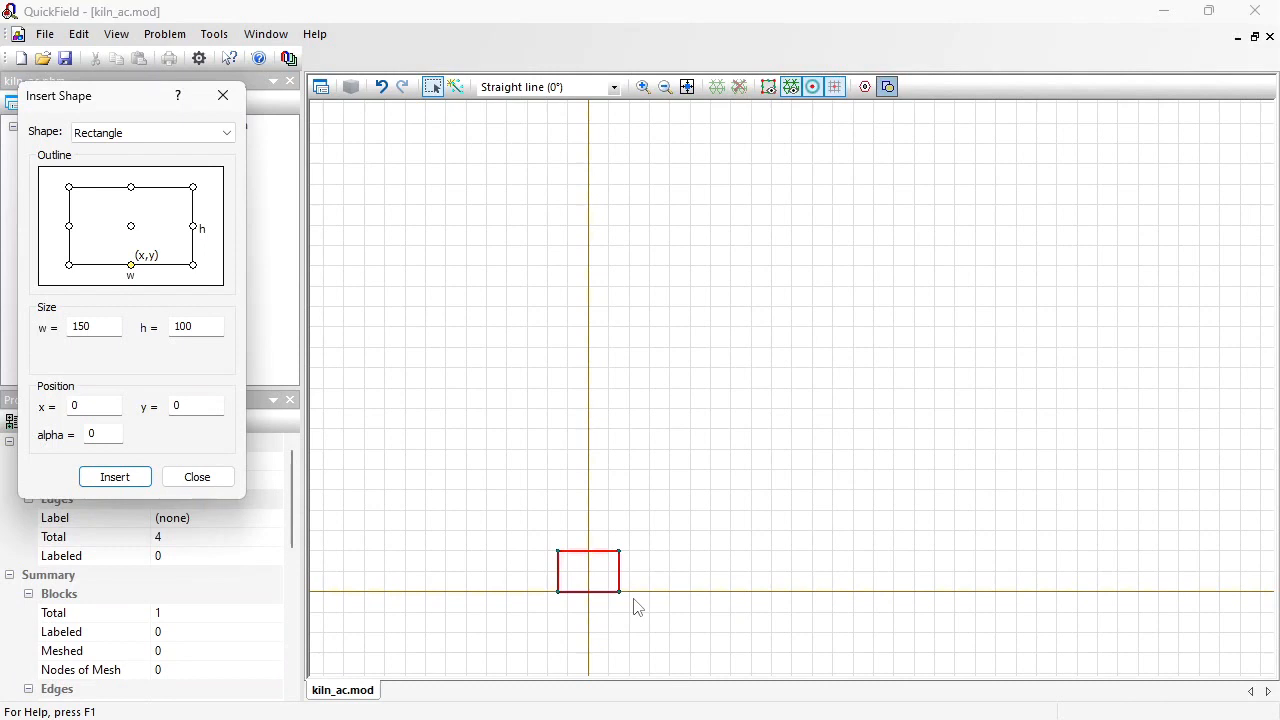
Step: Insert a 180 by 2 mm rectangle below the block, with its top midpoint at the origin
{"action": "left_click", "coordinate": [131, 188]}
{"action": "left_click_drag", "start_coordinate": [109, 326], "coordinate": [15, 333]}
{"action": "type", "text": "180"}
{"action": "left_click_drag", "start_coordinate": [190, 327], "coordinate": [127, 330]}
{"action": "type", "text": "2"}
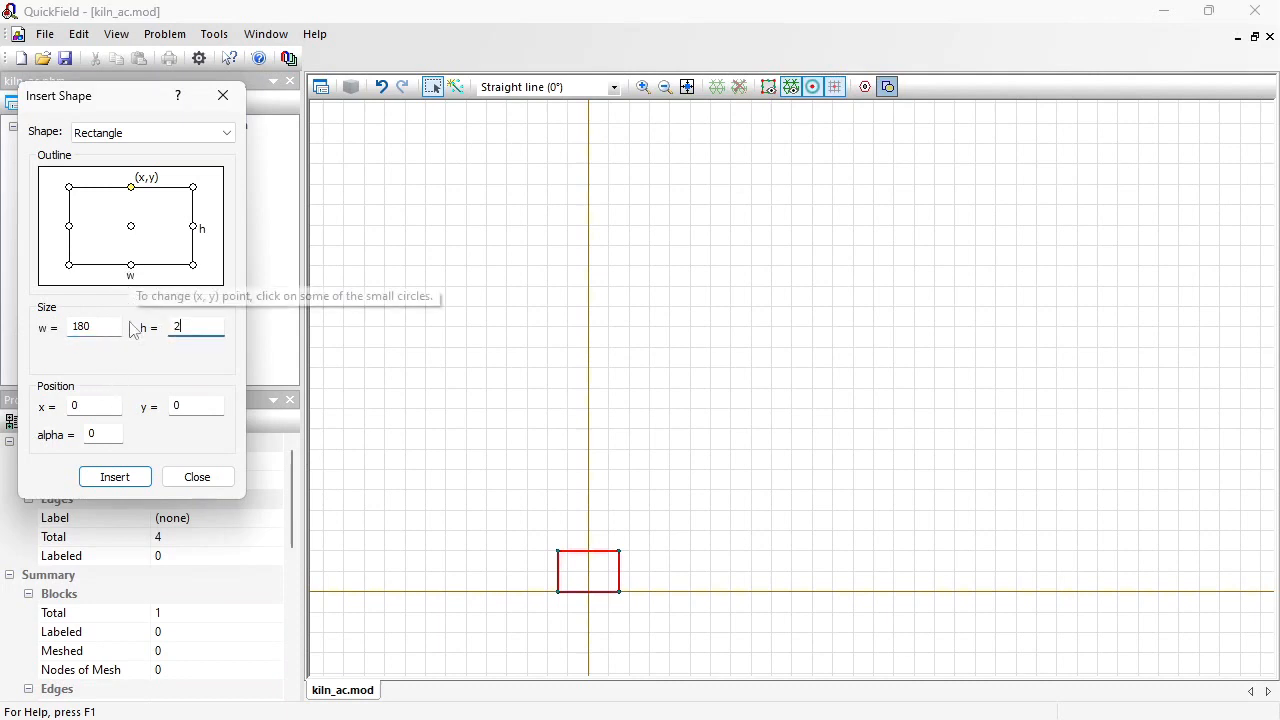
{"action": "left_click", "coordinate": [131, 477]}
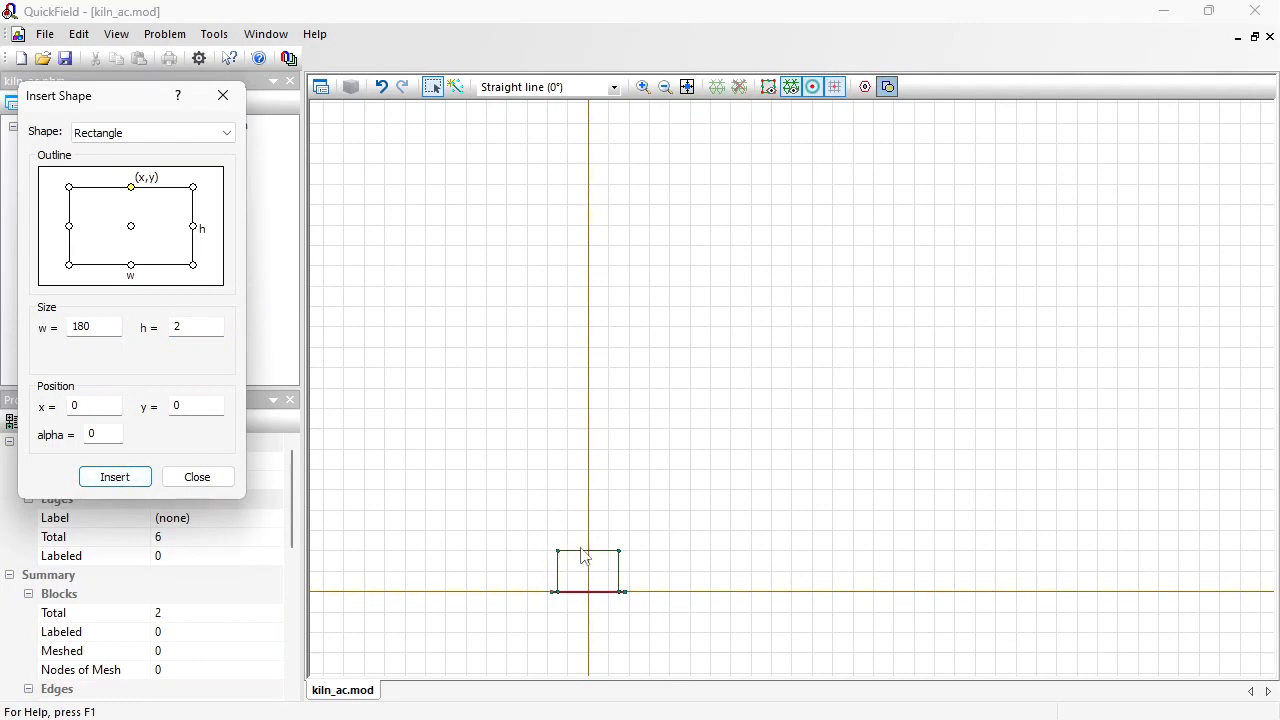
Step: Insert a second 180 by 2 mm rectangle on top of the block, with its bottom midpoint at x 0, y 100 mm
{"action": "left_click", "coordinate": [131, 265]}
{"action": "double_click", "coordinate": [197, 407]}
{"action": "type", "text": "100"}
{"action": "left_click", "coordinate": [135, 478]}
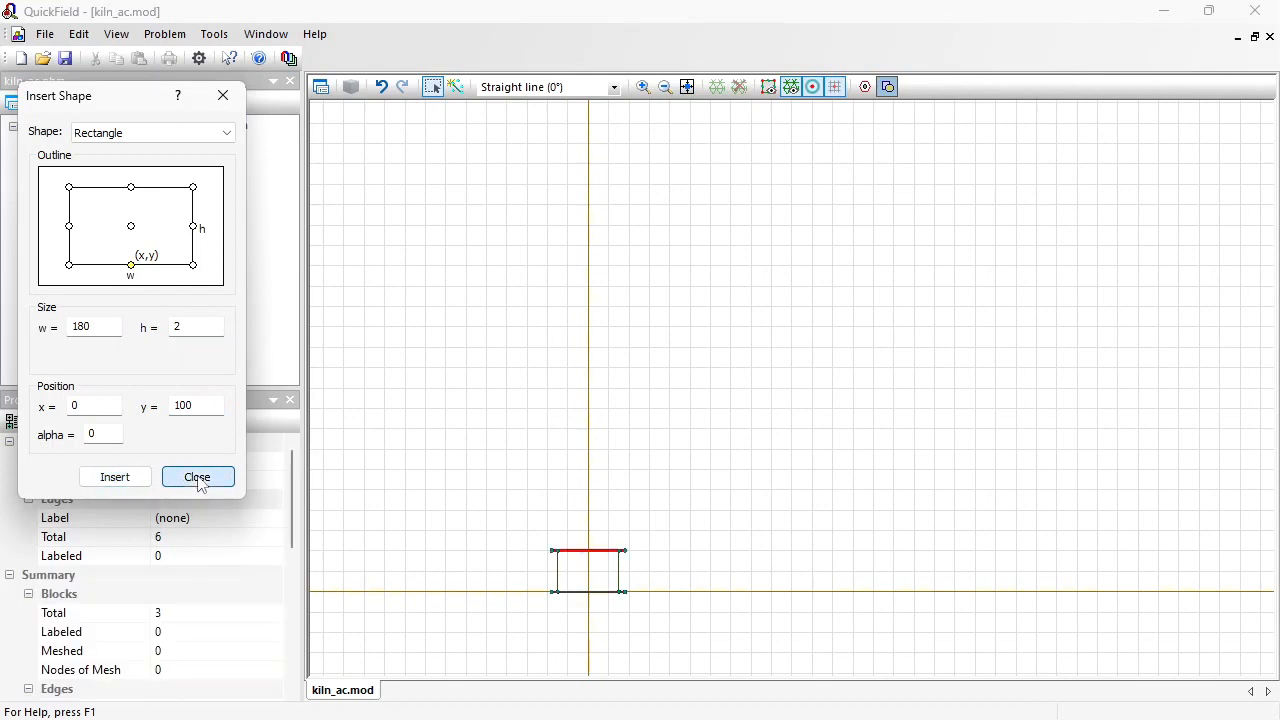
{"action": "left_click", "coordinate": [198, 478]}
Step: Draw straight vertical edges joining the inner corners of the upper and lower plates at both ends, enclosing the side gaps
{"action": "left_click", "coordinate": [687, 87]}
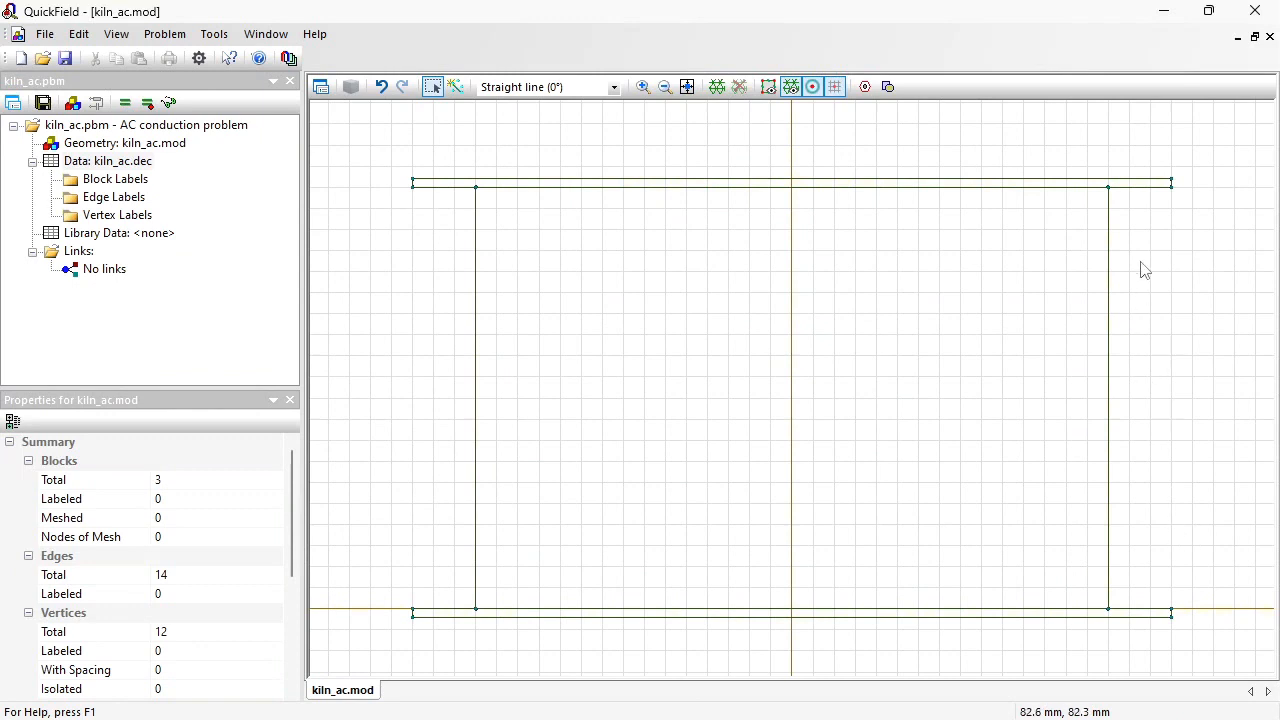
{"action": "left_click", "coordinate": [457, 89]}
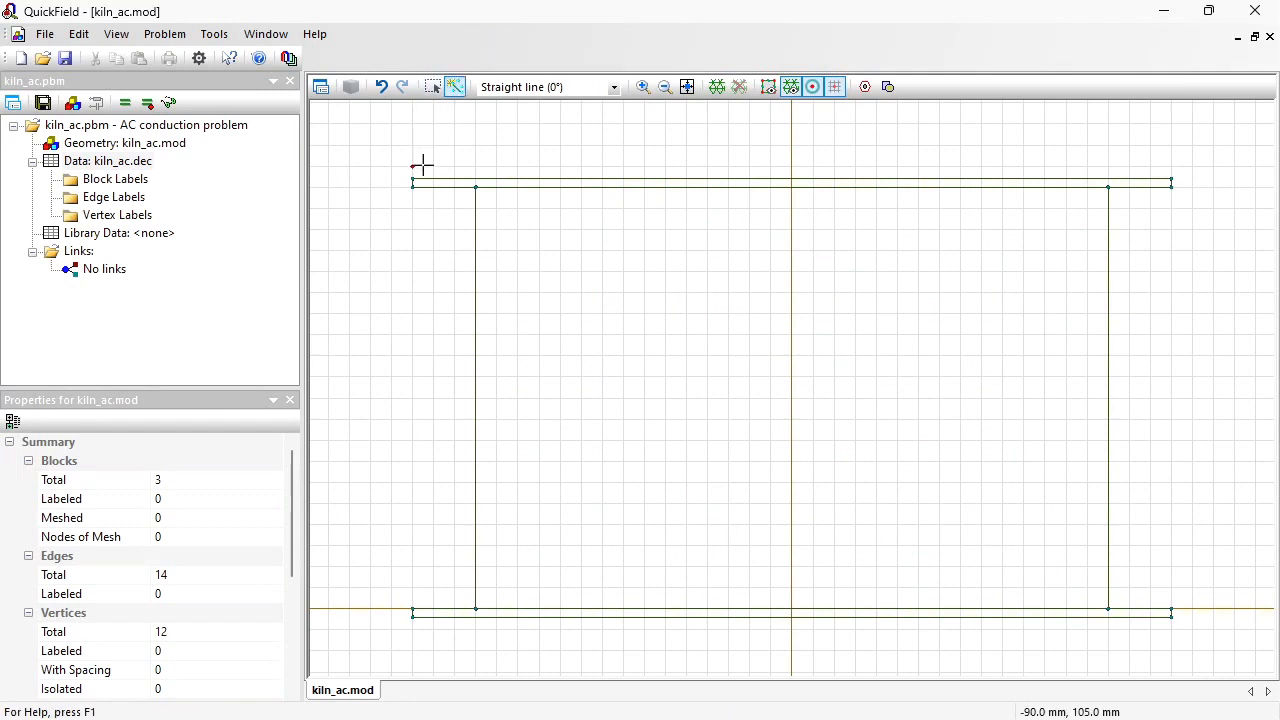
{"action": "left_click_drag", "start_coordinate": [411, 194], "coordinate": [412, 608]}
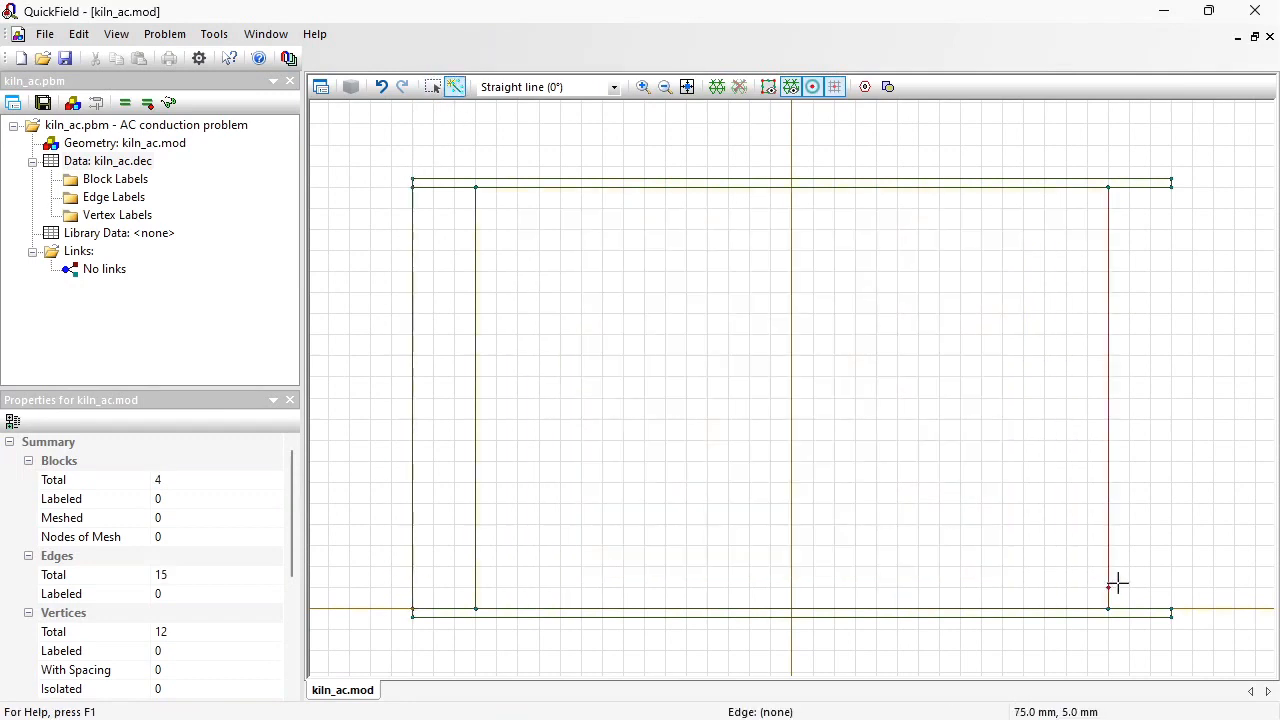
{"action": "left_click_drag", "start_coordinate": [1171, 610], "coordinate": [1171, 182]}
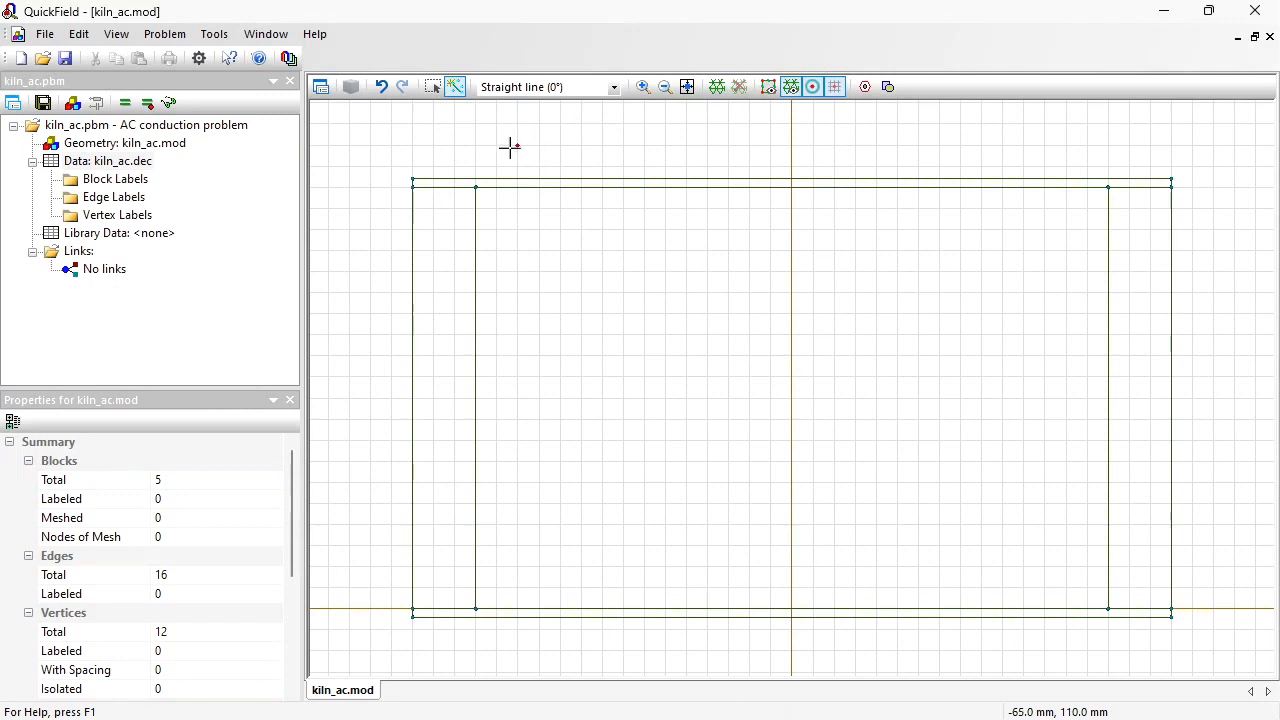
Step: Assign the block label wood to the large central rectangle
{"action": "left_click", "coordinate": [433, 88]}
{"action": "left_click", "coordinate": [604, 270]}
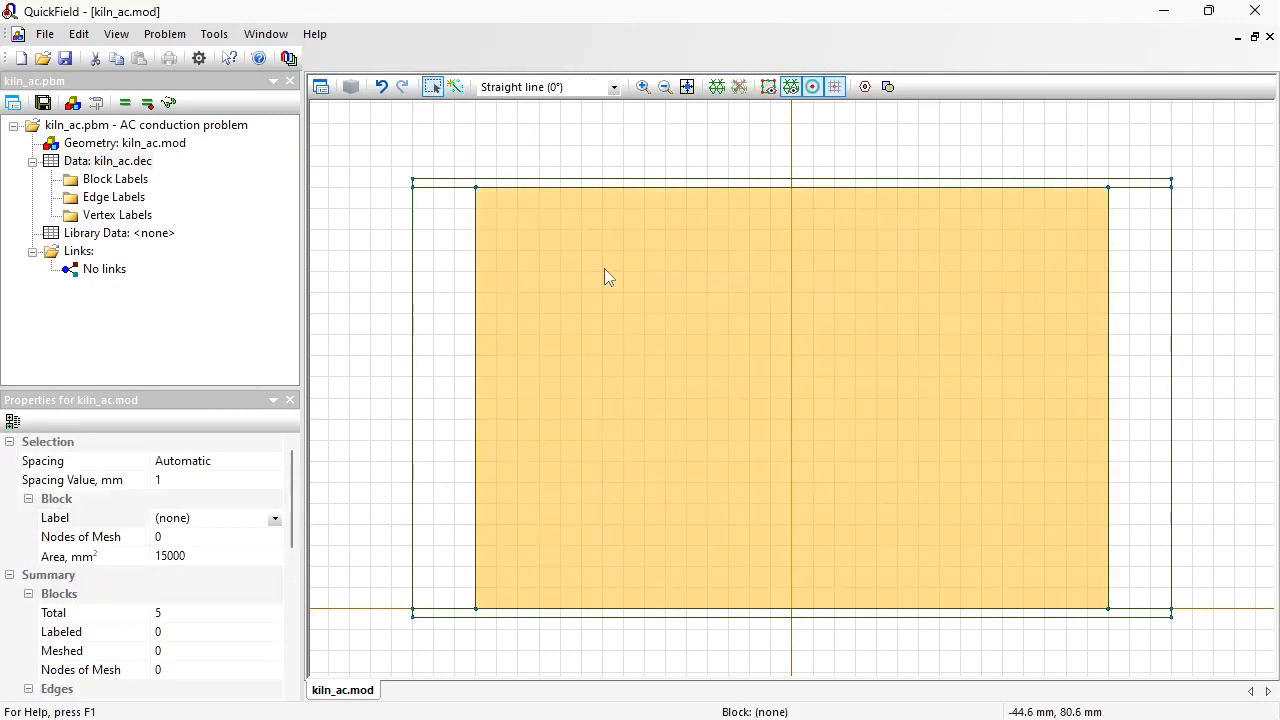
{"action": "left_click", "coordinate": [231, 513]}
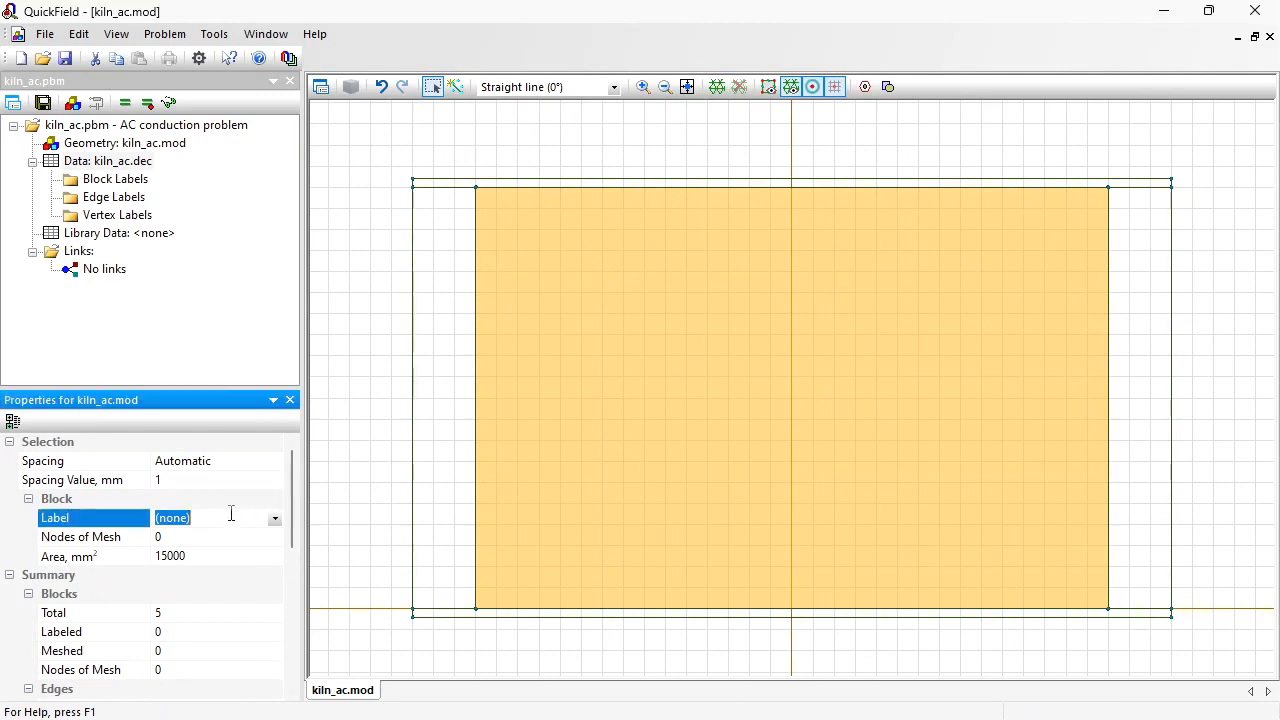
{"action": "type", "text": "wood"}
{"action": "key", "text": "Return"}
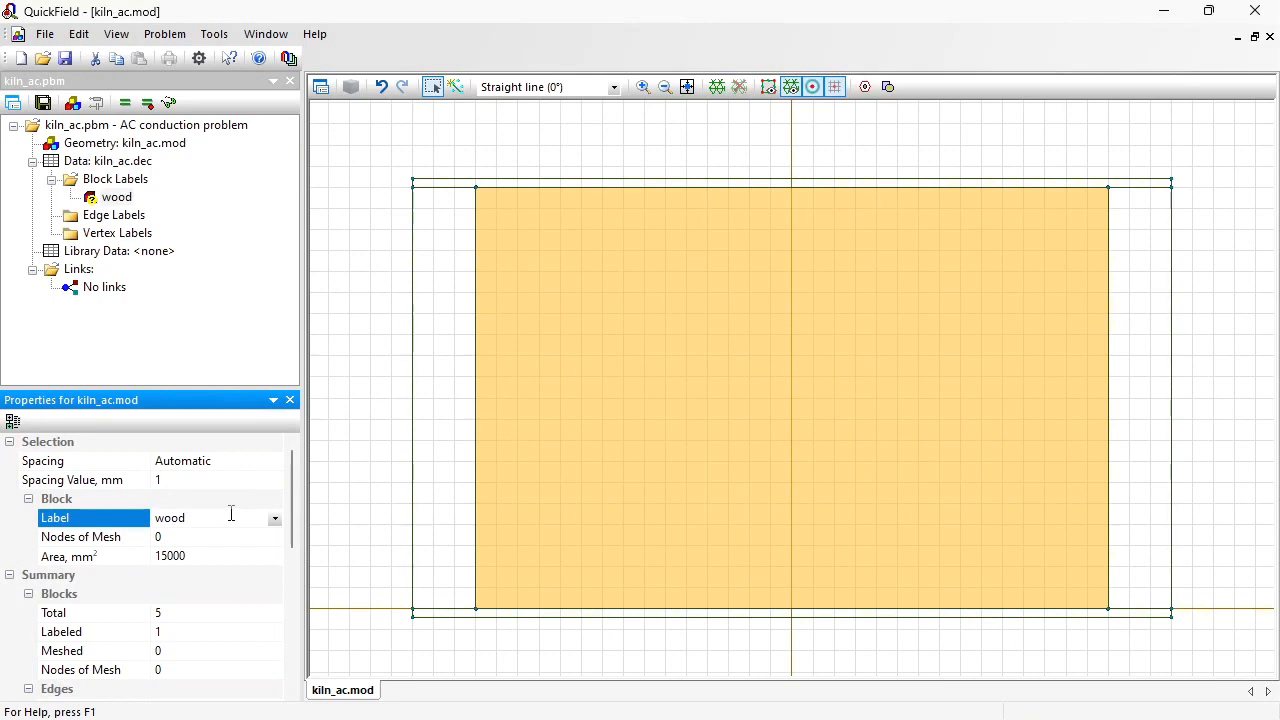
Step: Assign the block label air to both narrow gaps beside the wood block
{"action": "left_click", "coordinate": [439, 299]}
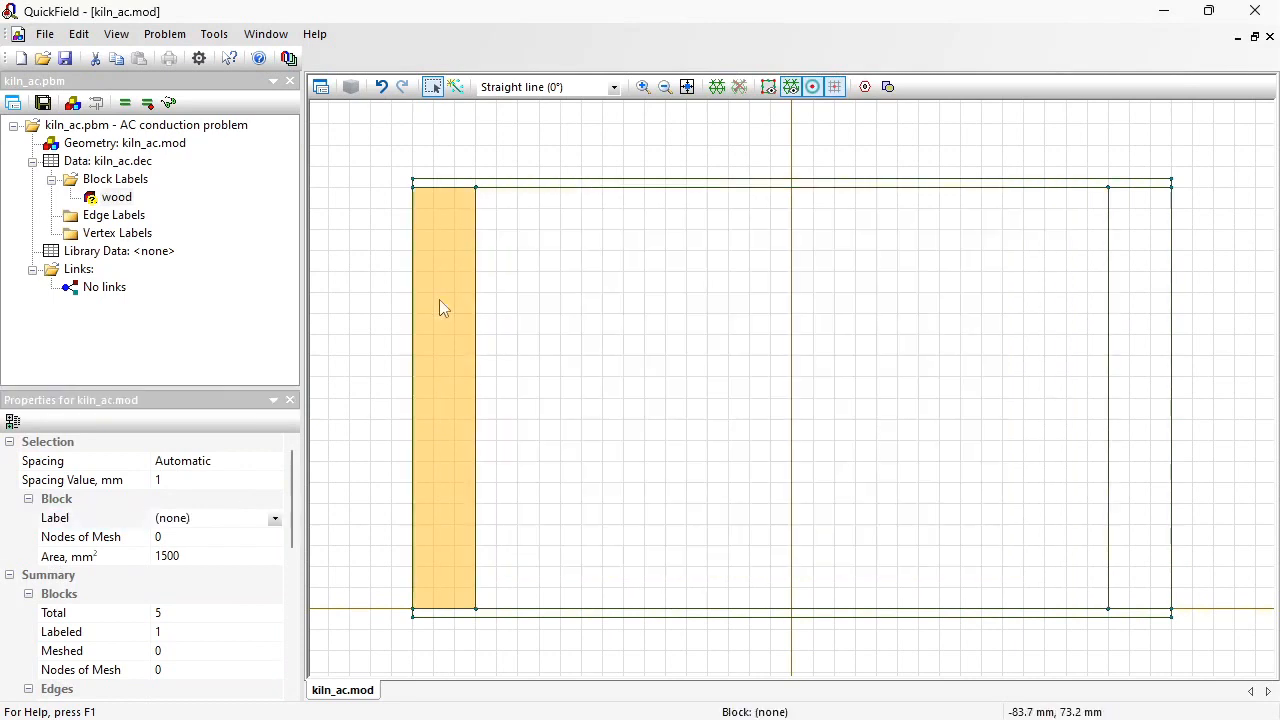
{"action": "left_click", "coordinate": [1127, 275], "text": "ctrl"}
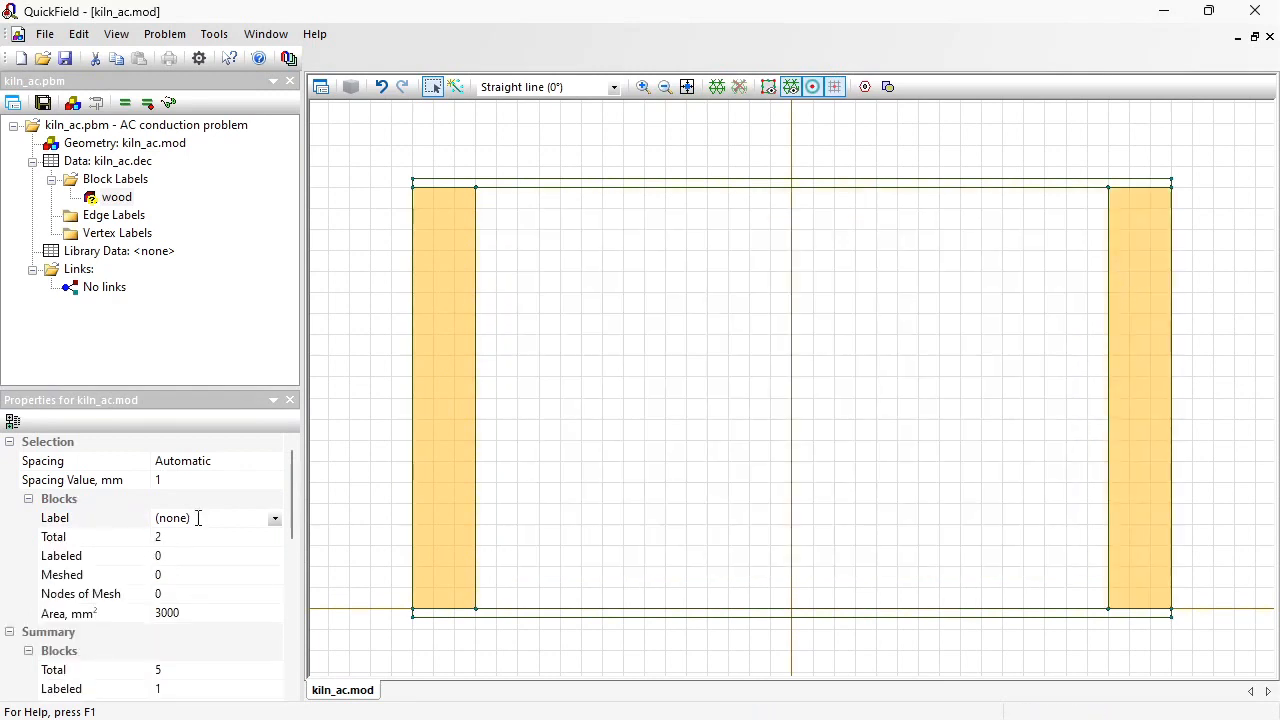
{"action": "left_click", "coordinate": [197, 517]}
{"action": "type", "text": "a"}
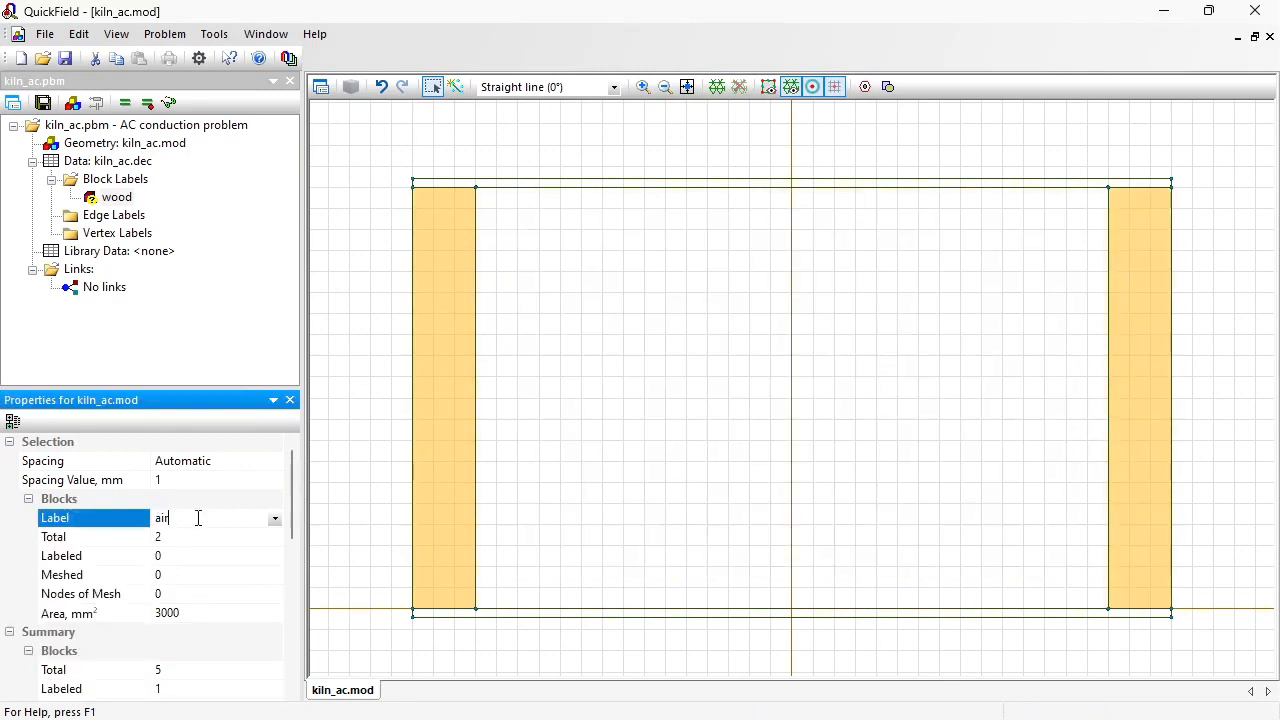
{"action": "type", "text": "ir"}
{"action": "key", "text": "Return"}
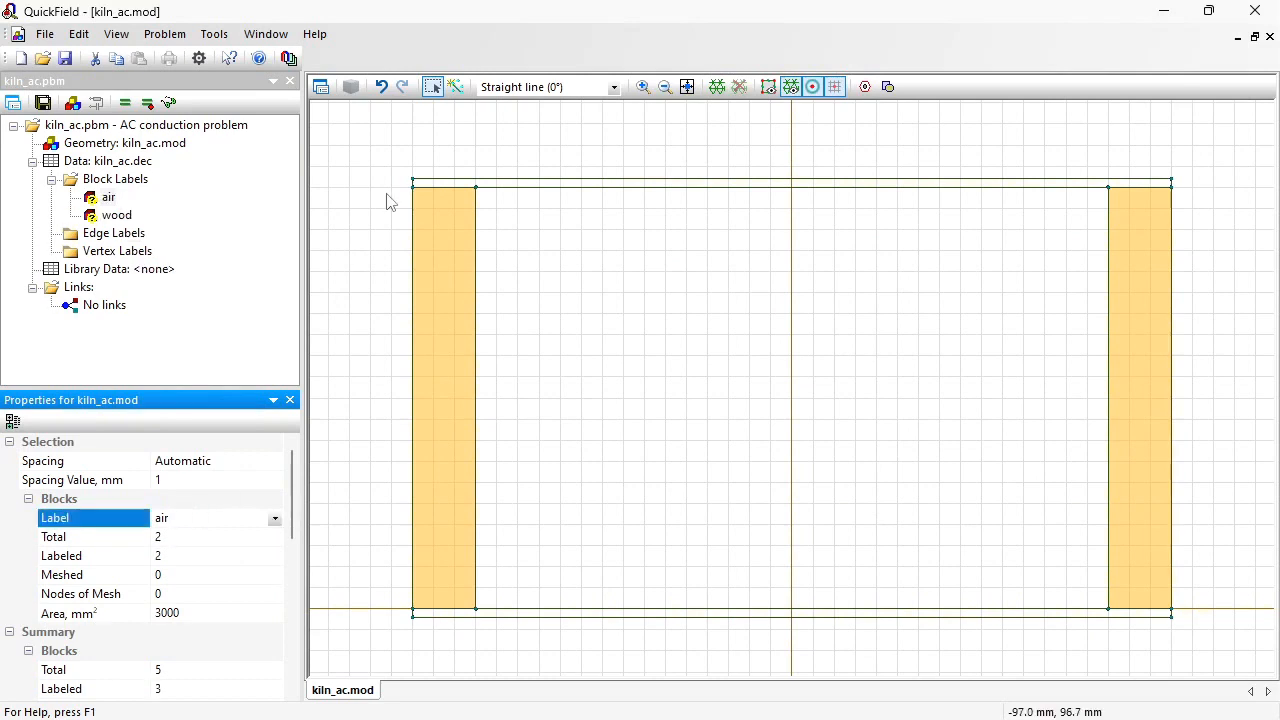
Step: Assign the block label metal to the upper plate
{"action": "left_click_drag", "start_coordinate": [392, 161], "coordinate": [1189, 205]}
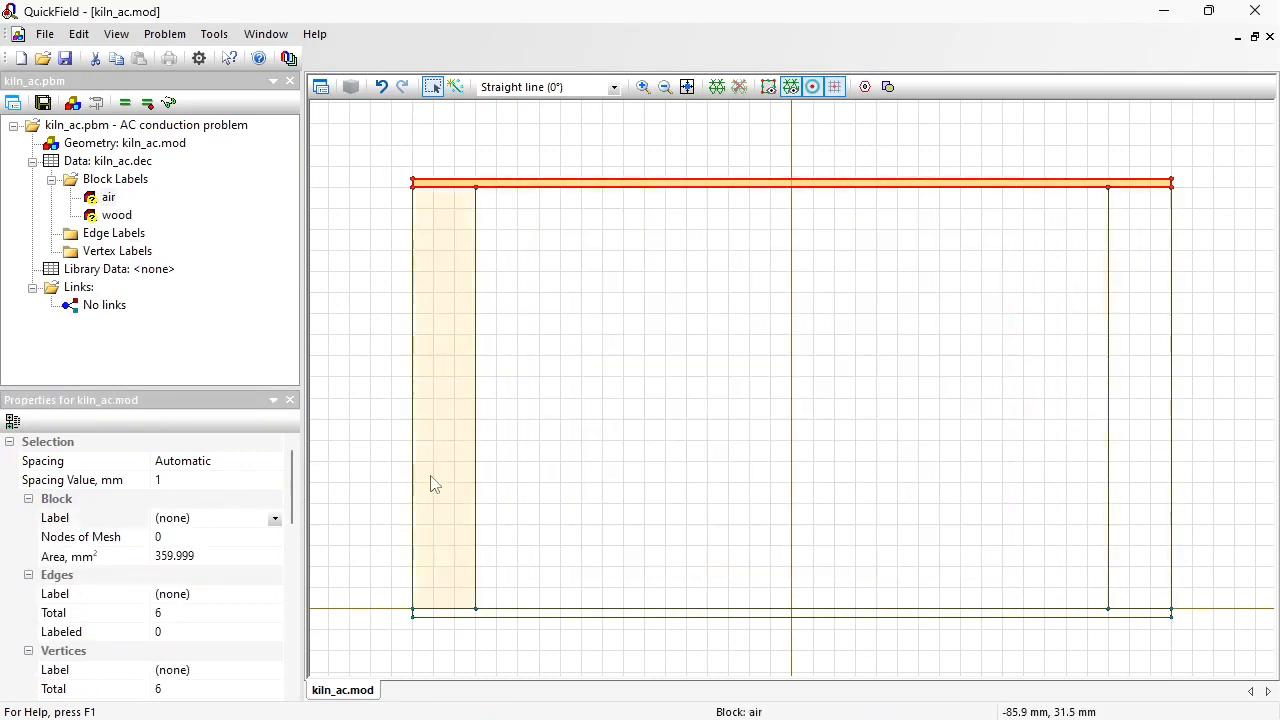
{"action": "left_click", "coordinate": [212, 519]}
{"action": "type", "text": "met"}
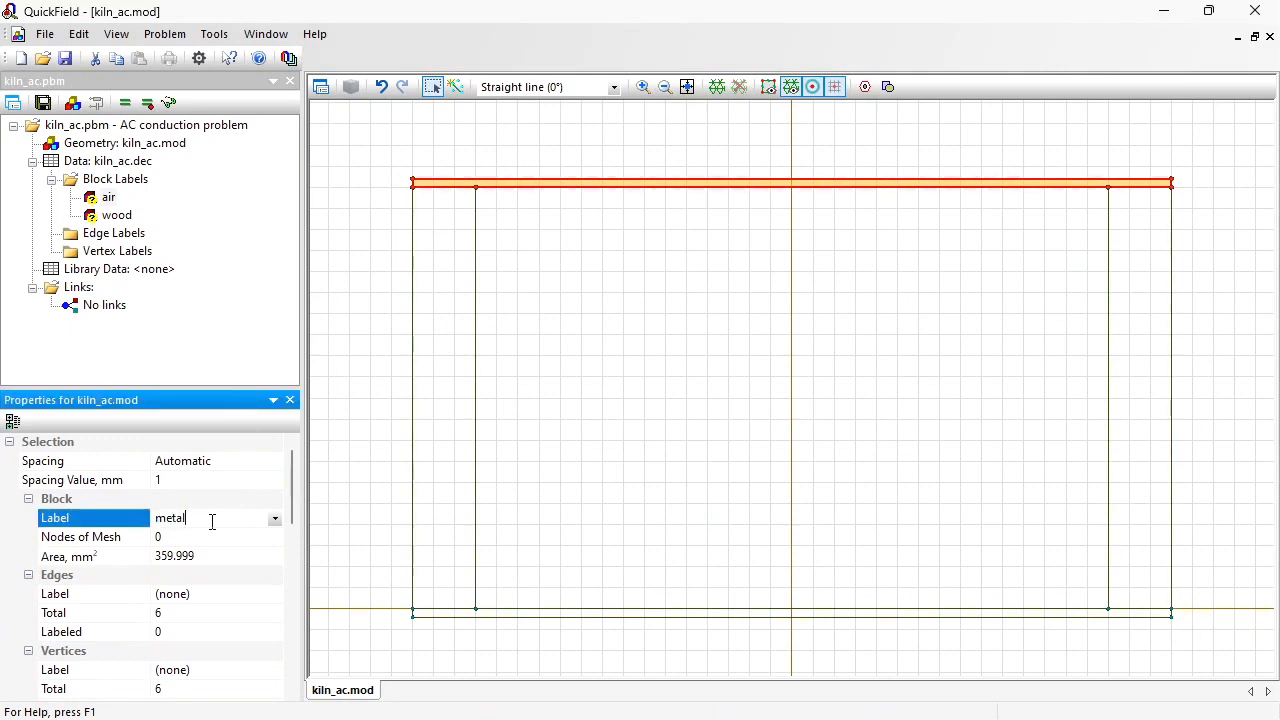
{"action": "type", "text": "al"}
{"action": "key", "text": "Return"}
Step: Assign the block label metal to the lower plate and the edge label GND to its edges
{"action": "left_click_drag", "start_coordinate": [390, 600], "coordinate": [1189, 634]}
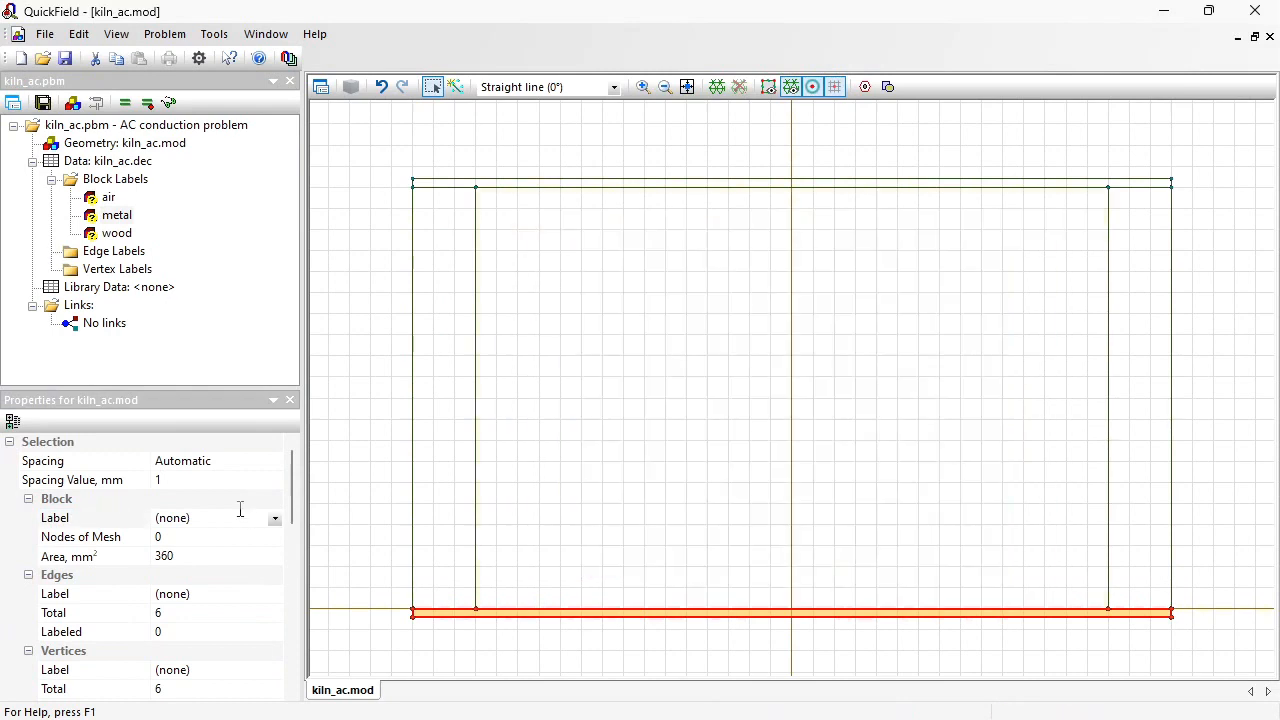
{"action": "left_click", "coordinate": [275, 518]}
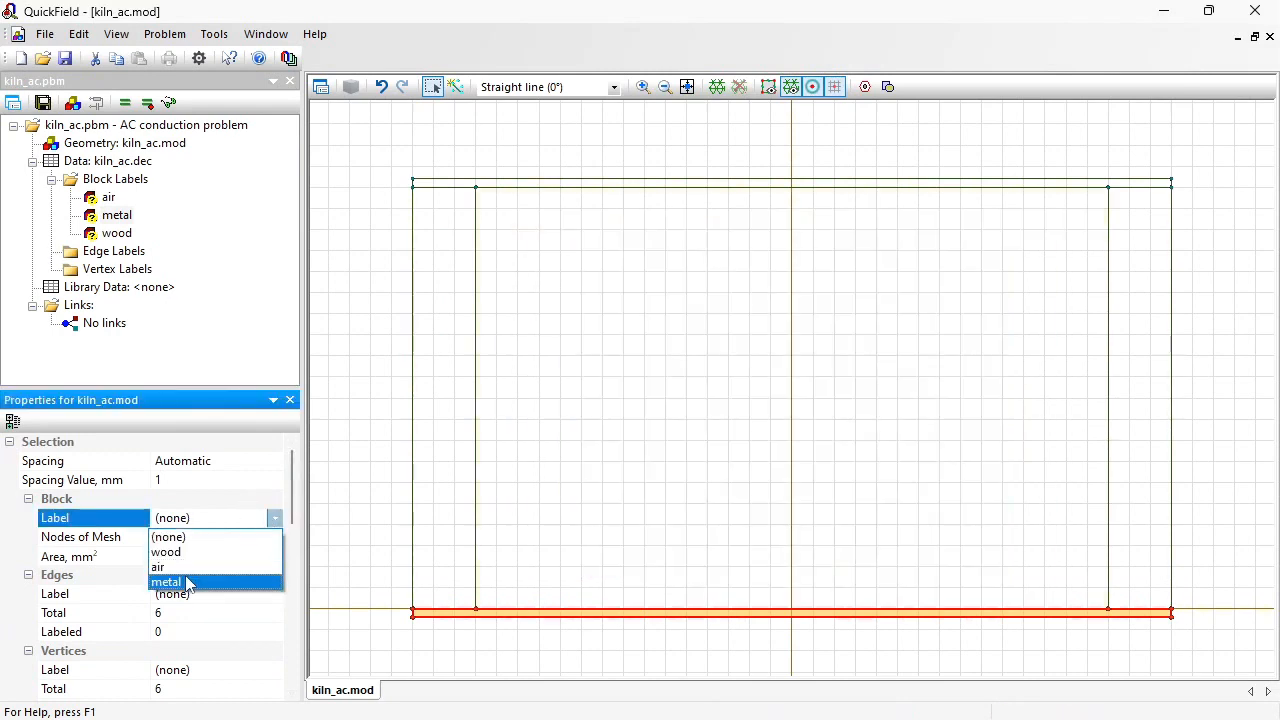
{"action": "left_click", "coordinate": [189, 584]}
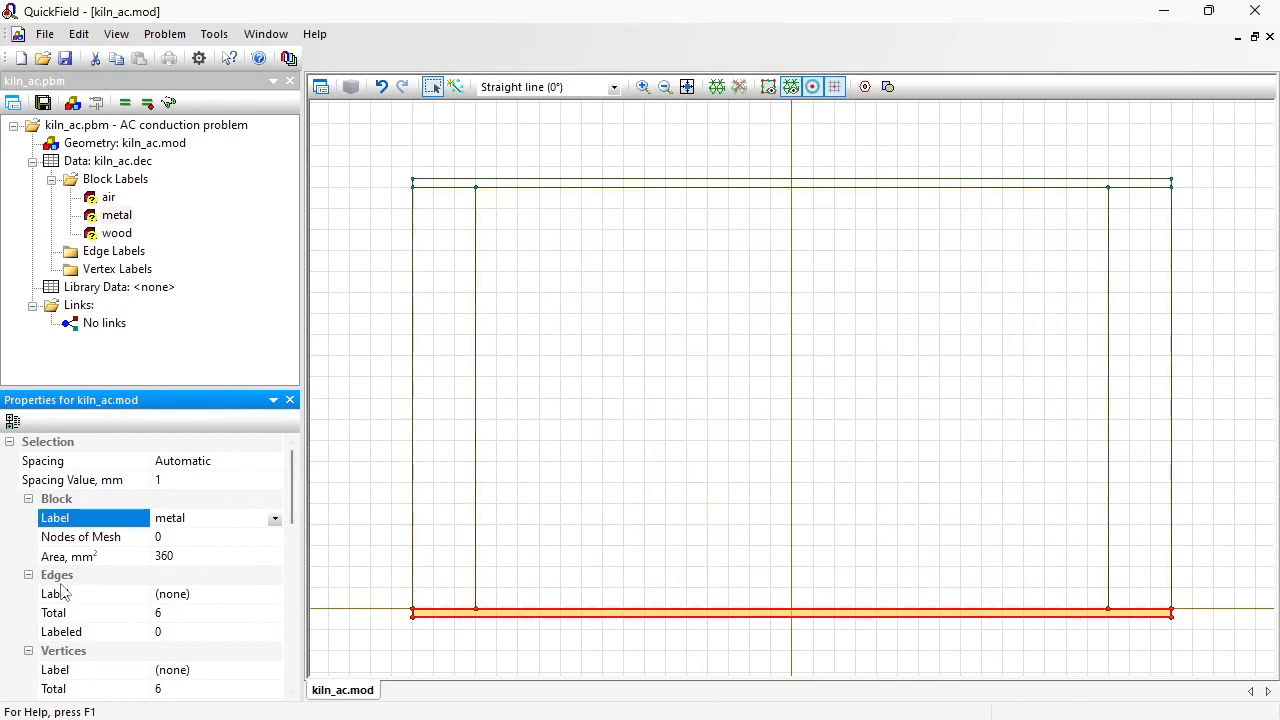
{"action": "left_click", "coordinate": [29, 500]}
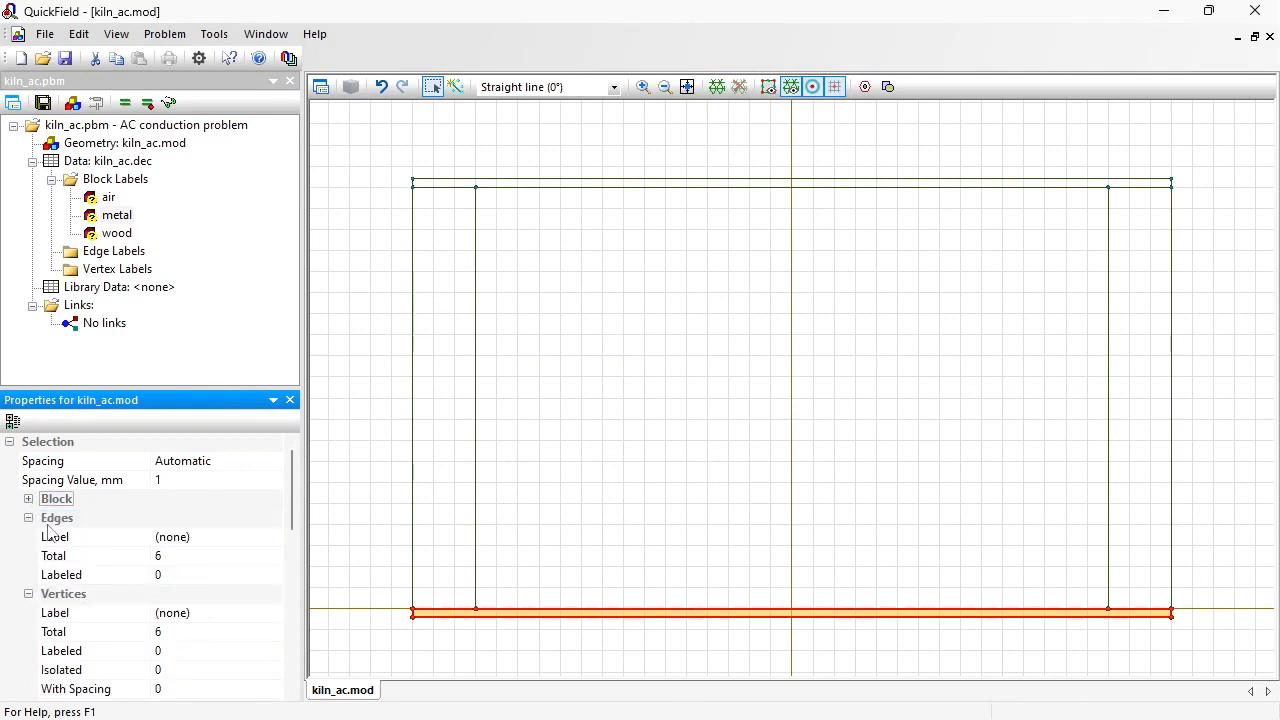
{"action": "left_click", "coordinate": [197, 543]}
{"action": "type", "text": "GND"}
{"action": "key", "text": "Return"}
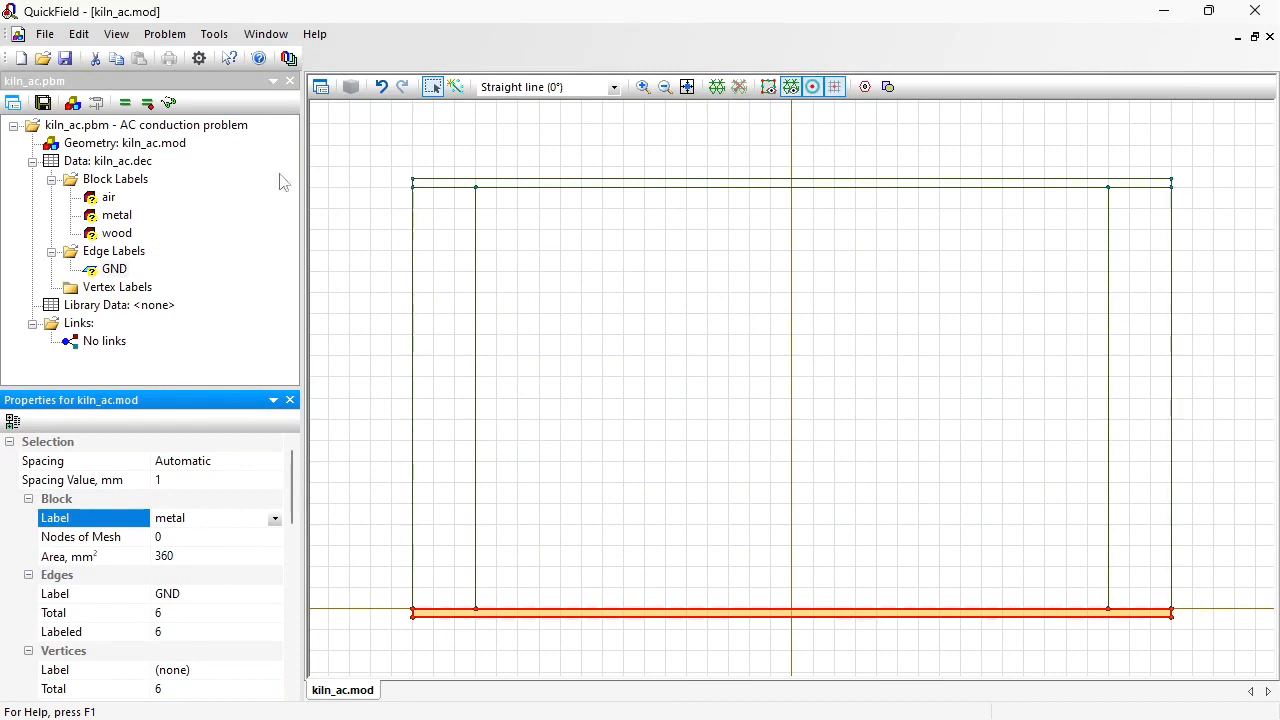
Step: Assign the edge label HV to all edges of the upper plate
{"action": "left_click_drag", "start_coordinate": [394, 154], "coordinate": [1189, 208]}
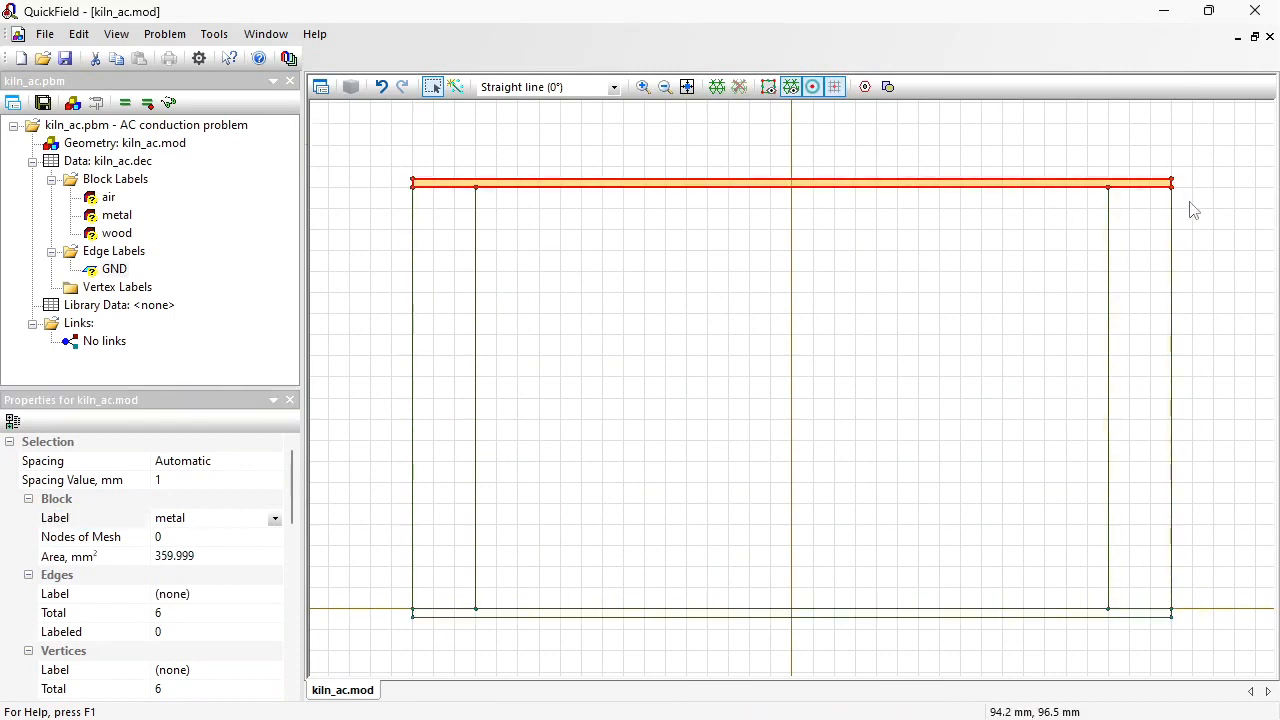
{"action": "left_click", "coordinate": [37, 503]}
{"action": "left_click", "coordinate": [215, 541]}
{"action": "type", "text": "HV"}
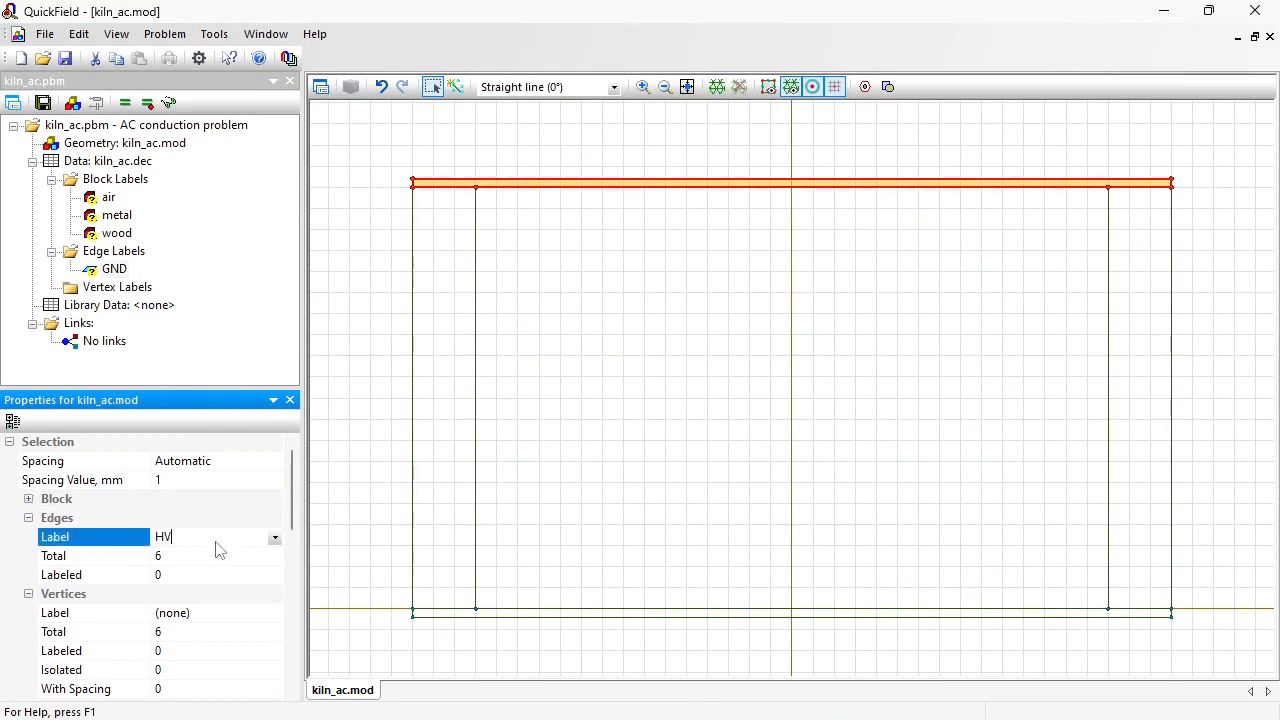
{"action": "key", "text": "Return"}
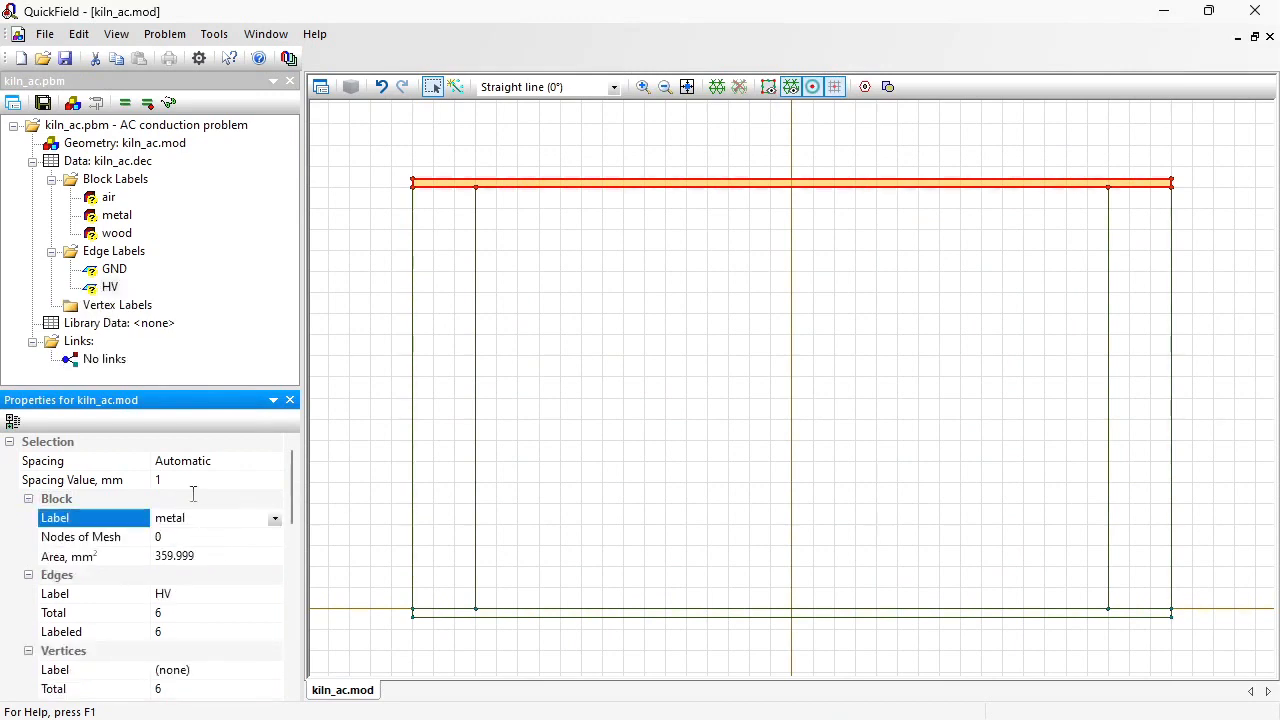
Step: Define the air block label with a relative electric permittivity of 1
{"action": "left_click", "coordinate": [109, 197]}
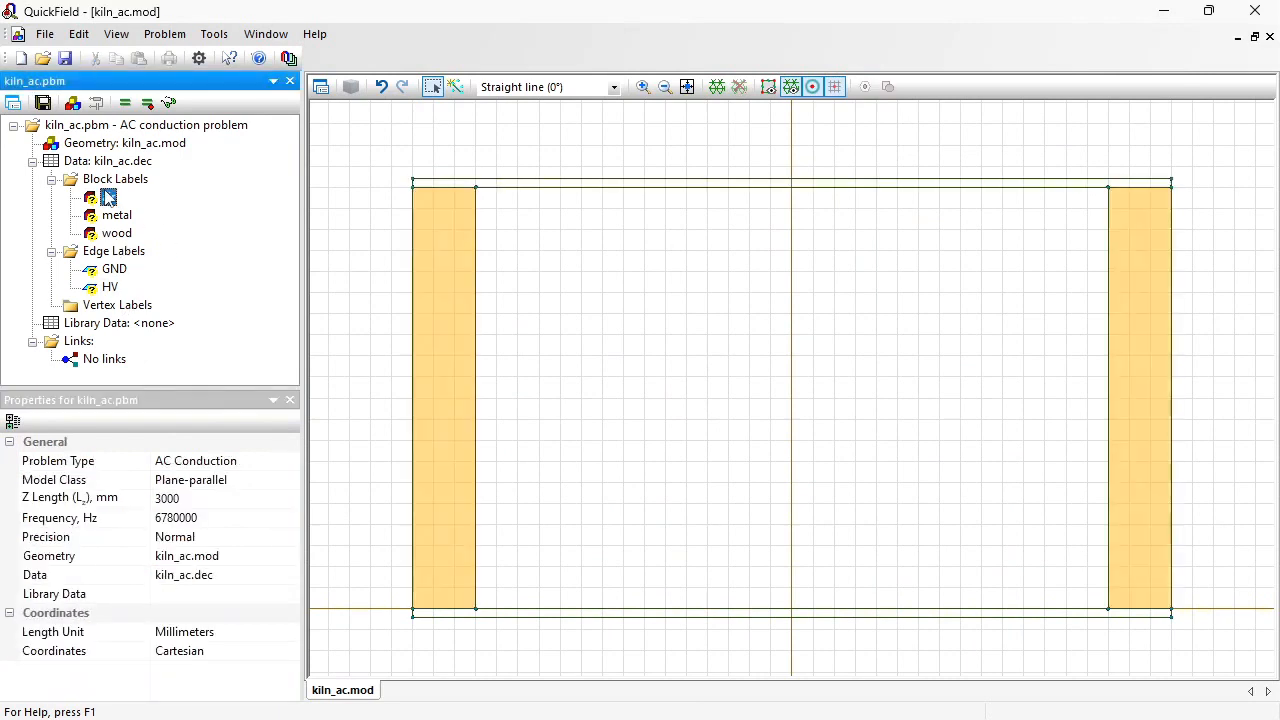
{"action": "double_click", "coordinate": [109, 197]}
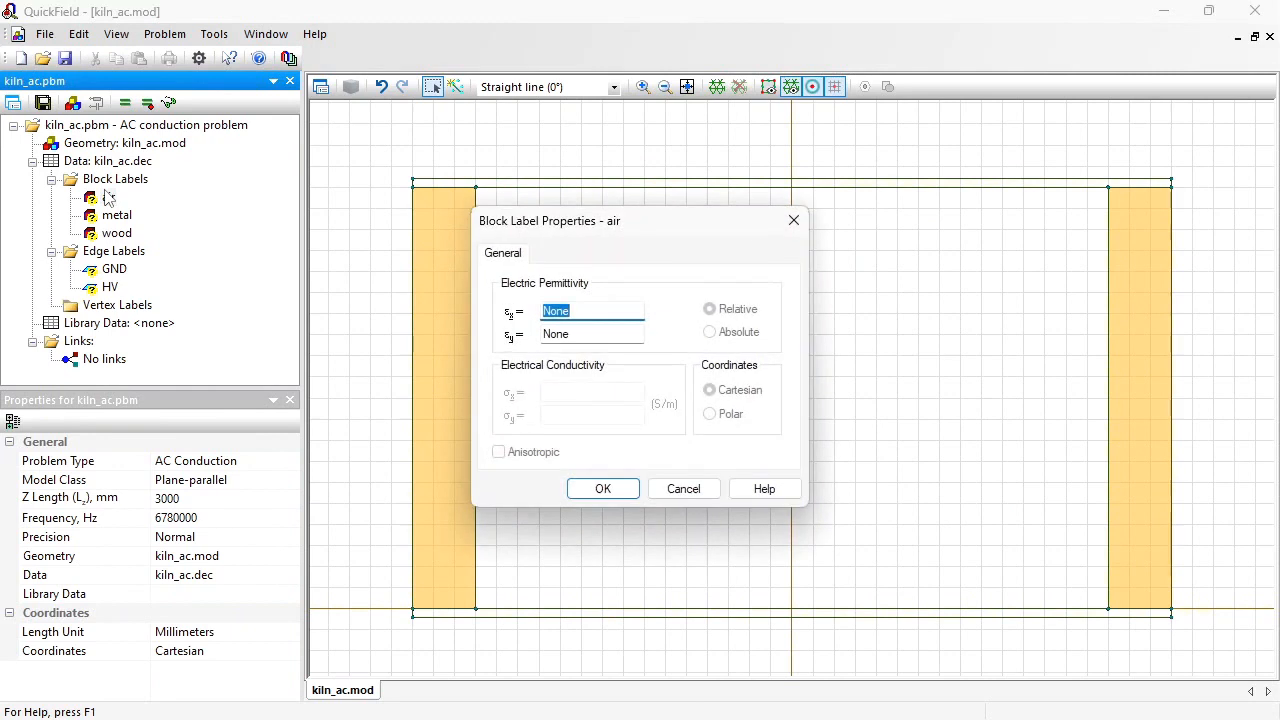
{"action": "type", "text": "1"}
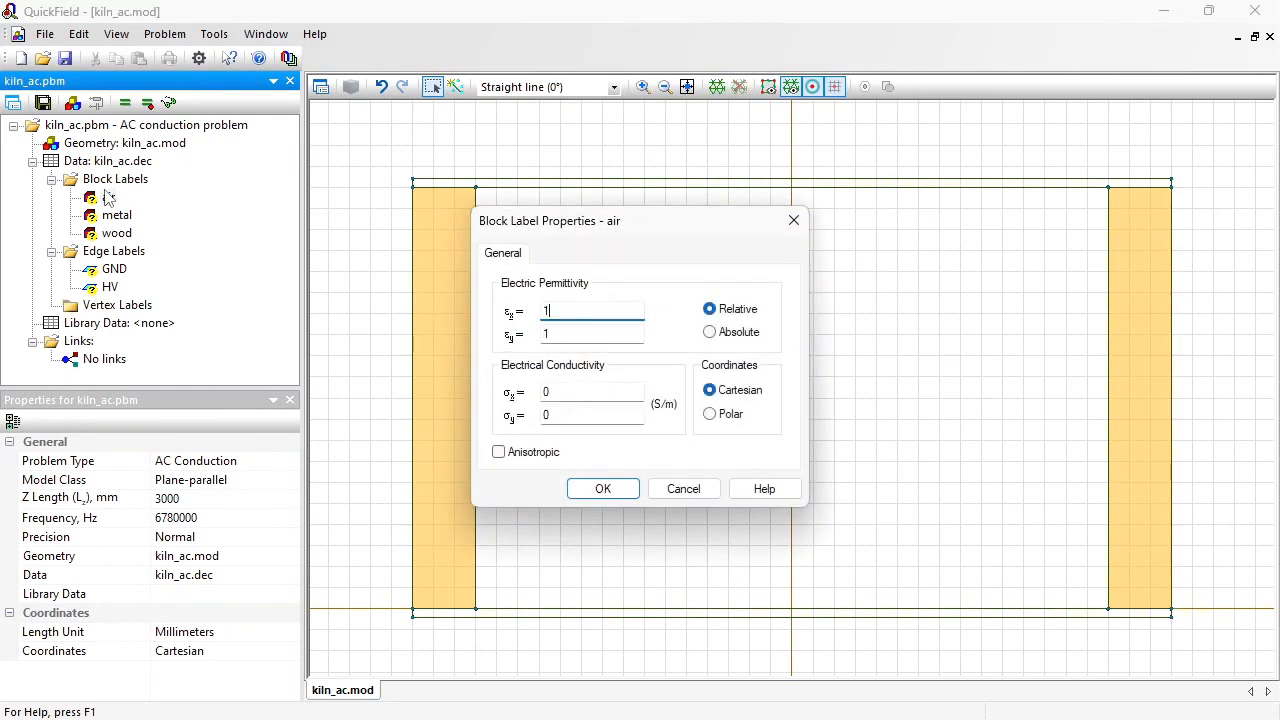
{"action": "key", "text": "Return"}
Step: Define the metal block label with a relative permittivity of 1 and an electrical conductivity of 5e6 S/m
{"action": "key", "text": "Down"}
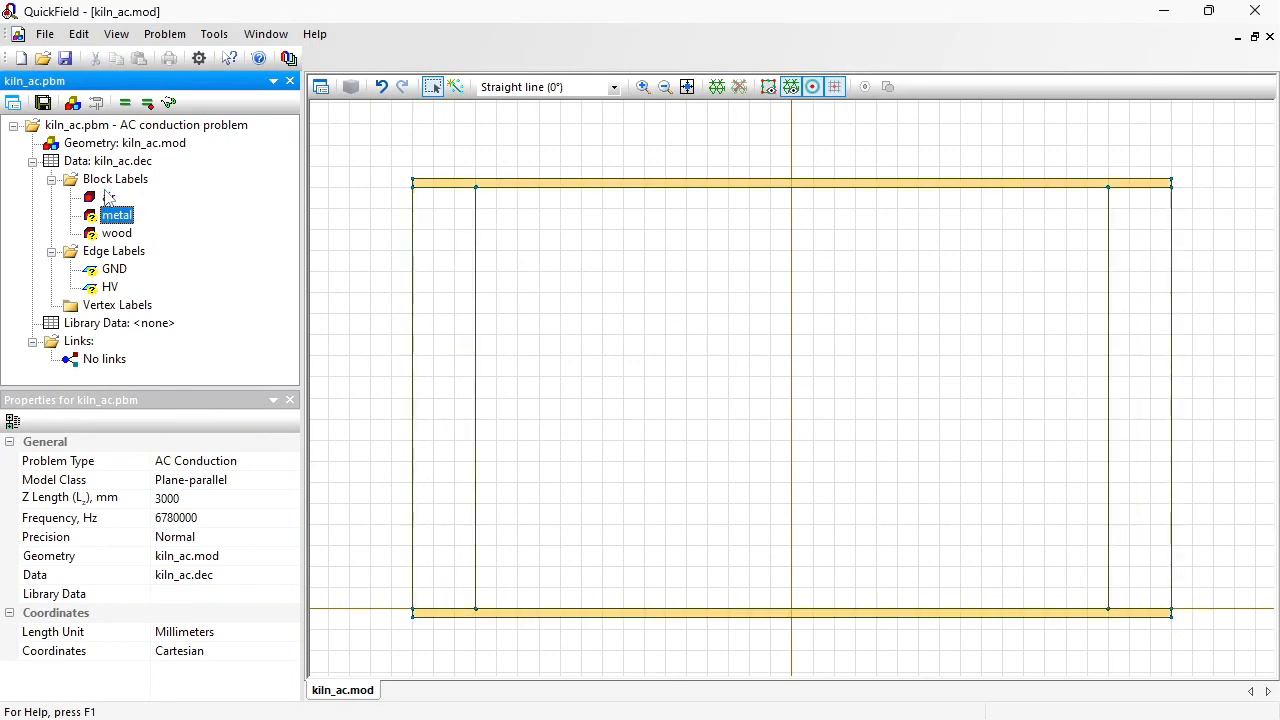
{"action": "key", "text": "Return"}
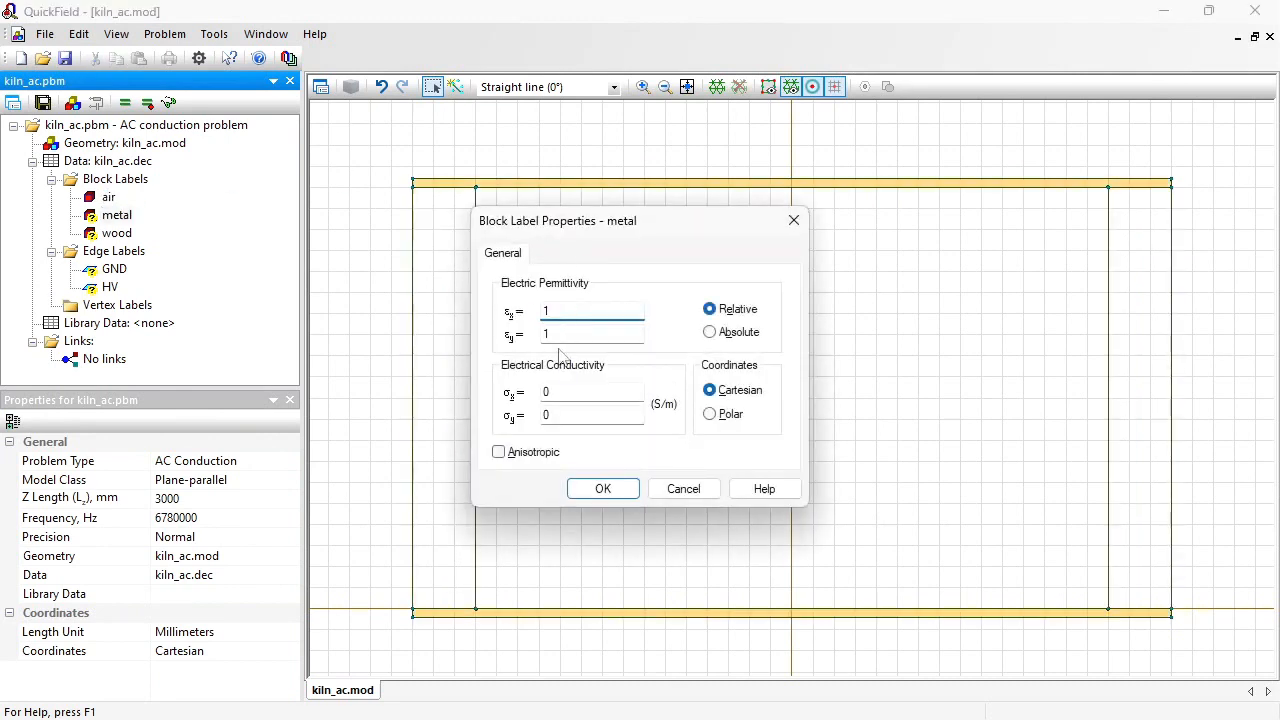
{"action": "left_click", "coordinate": [566, 391]}
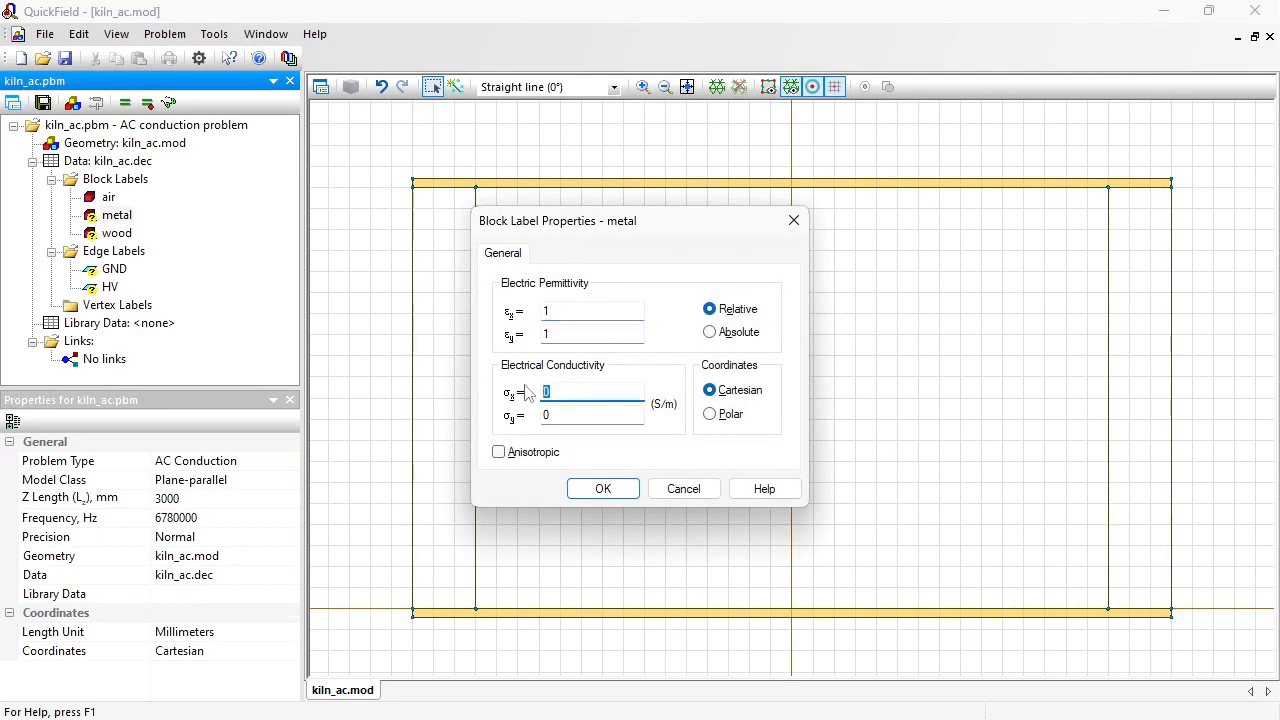
{"action": "type", "text": "5e6"}
{"action": "key", "text": "Return"}
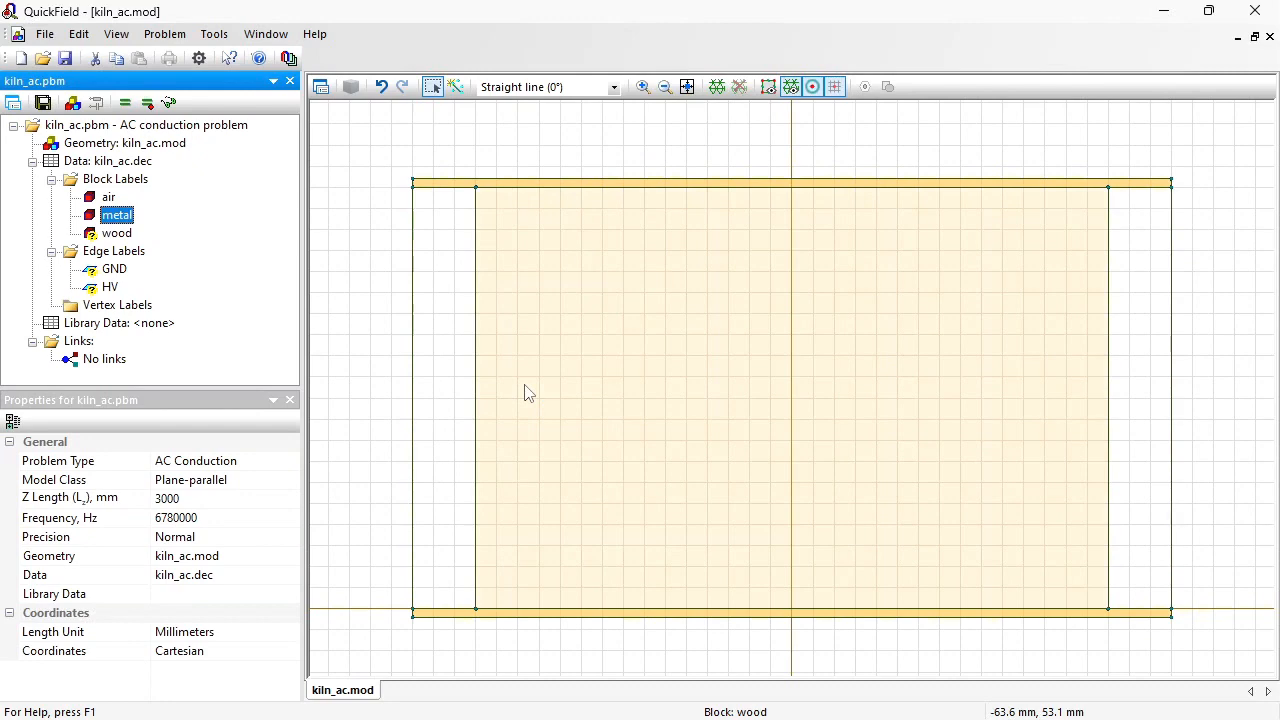
Step: Define the wood block label with a relative permittivity of 2 and an electrical conductivity of 74.6e-6 S/m
{"action": "key", "text": "Down"}
{"action": "key", "text": "Return"}
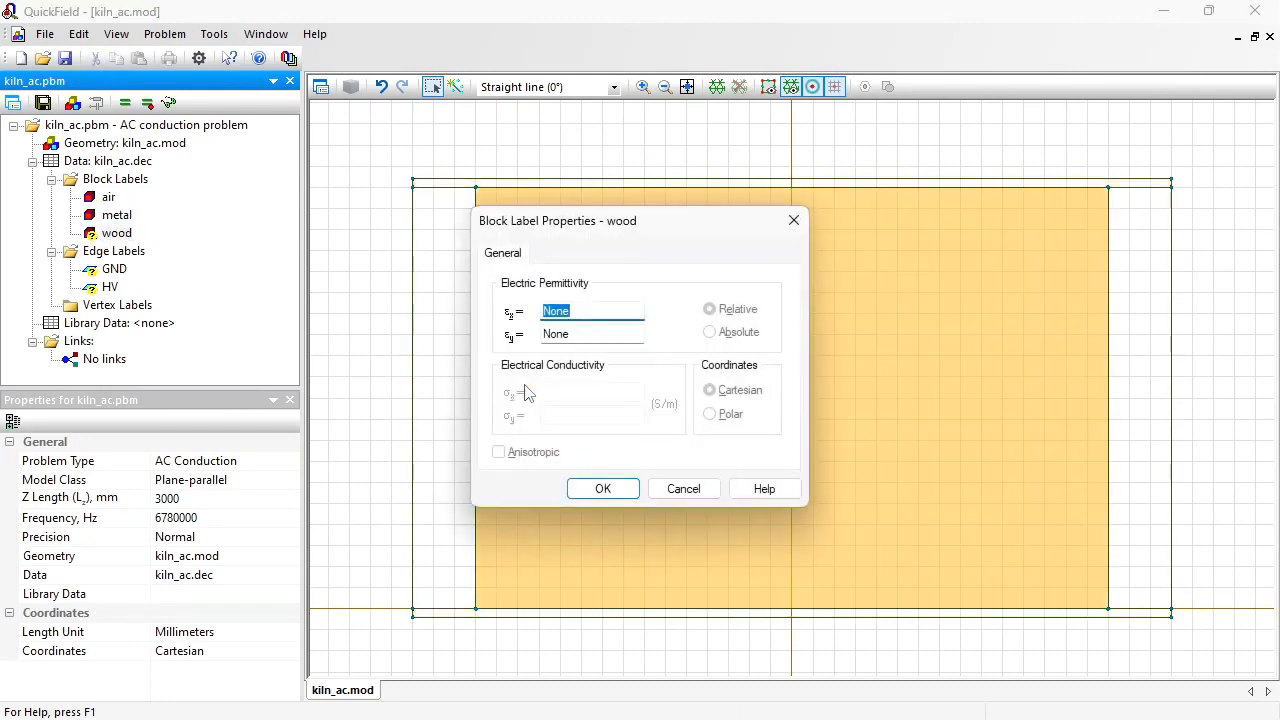
{"action": "type", "text": "2"}
{"action": "left_click", "coordinate": [588, 390]}
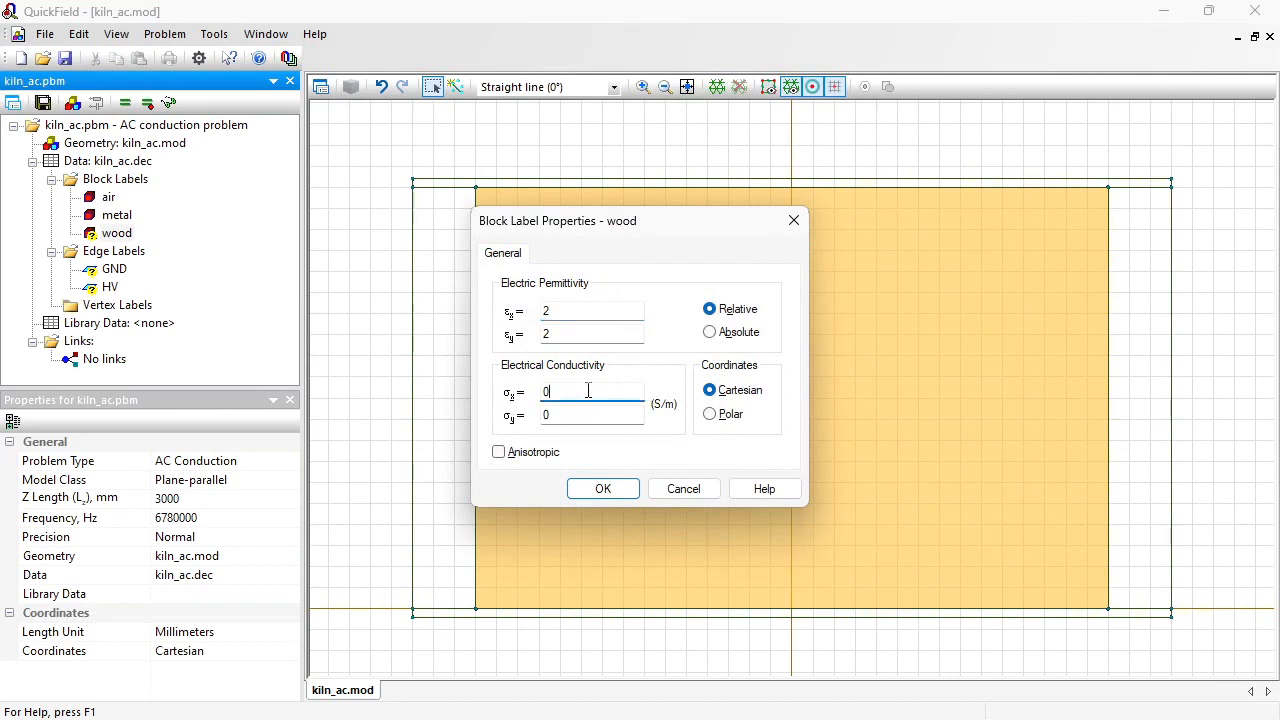
{"action": "key", "text": "BackSpace"}
{"action": "type", "text": "74.6e-6"}
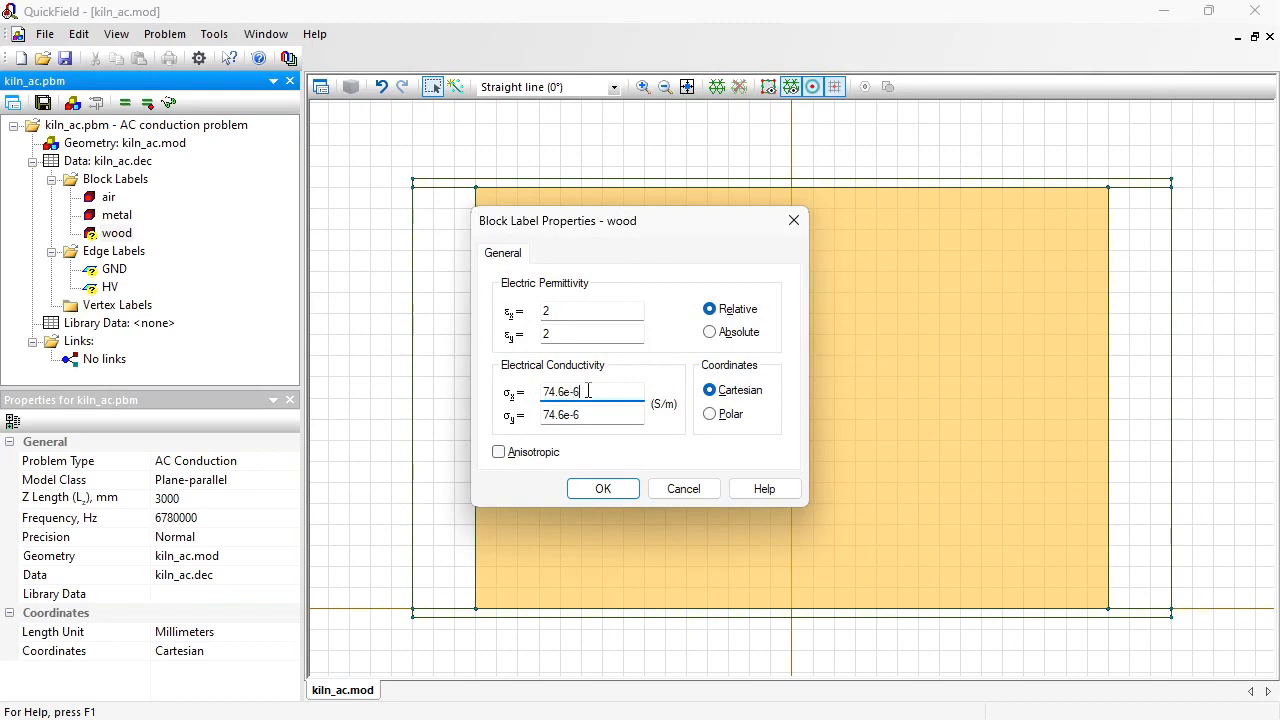
{"action": "left_click", "coordinate": [603, 488]}
Step: Give the GND edge label a voltage boundary condition of 0 V
{"action": "left_click", "coordinate": [114, 271]}
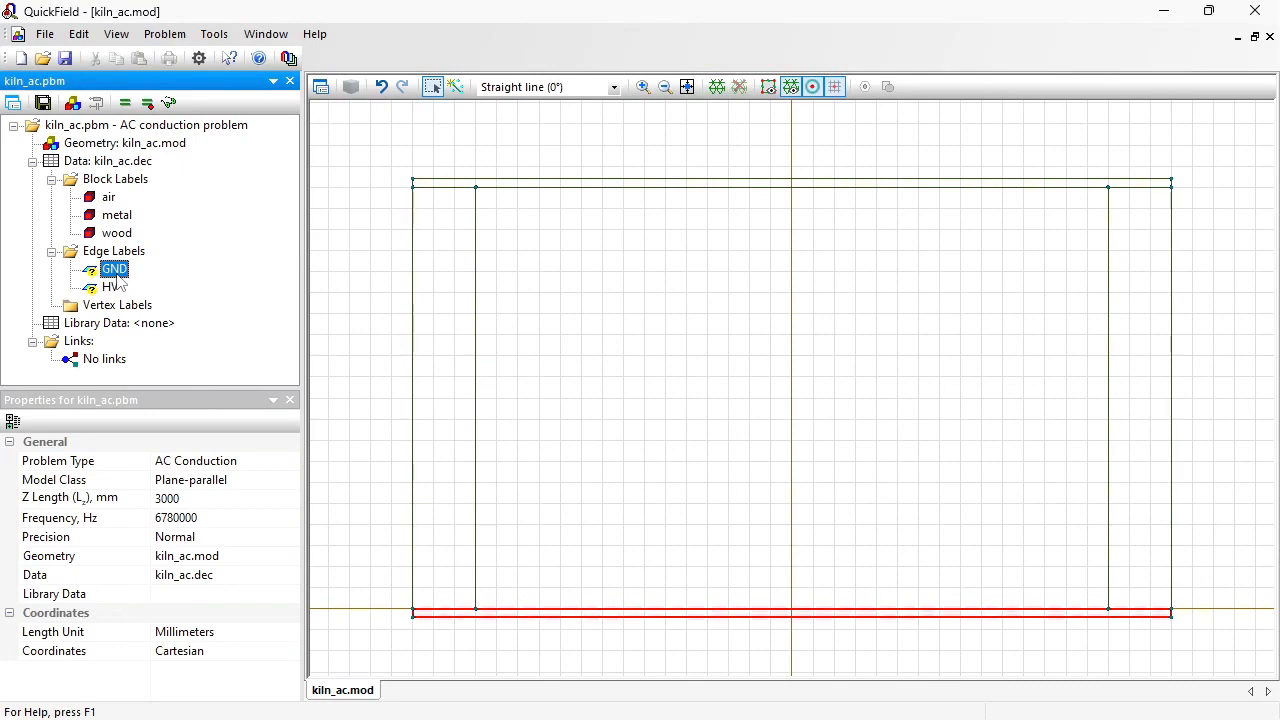
{"action": "double_click", "coordinate": [114, 271]}
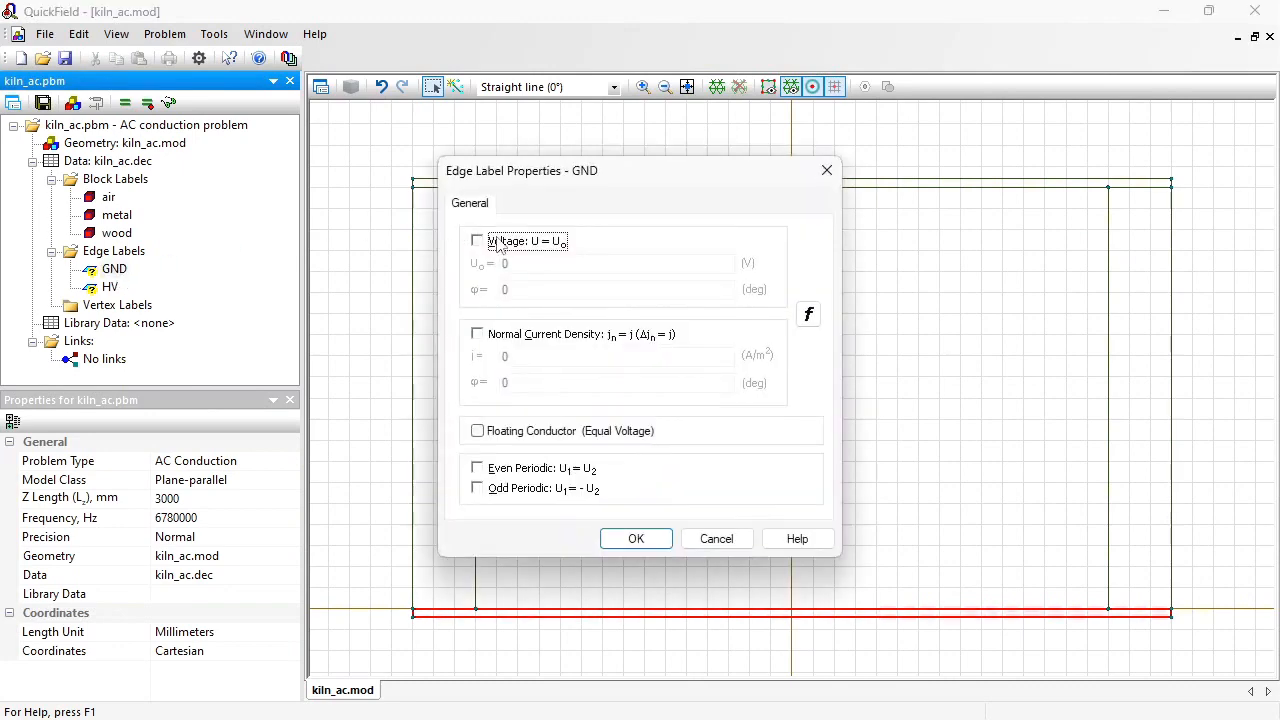
{"action": "left_click", "coordinate": [497, 243]}
{"action": "left_click", "coordinate": [635, 538]}
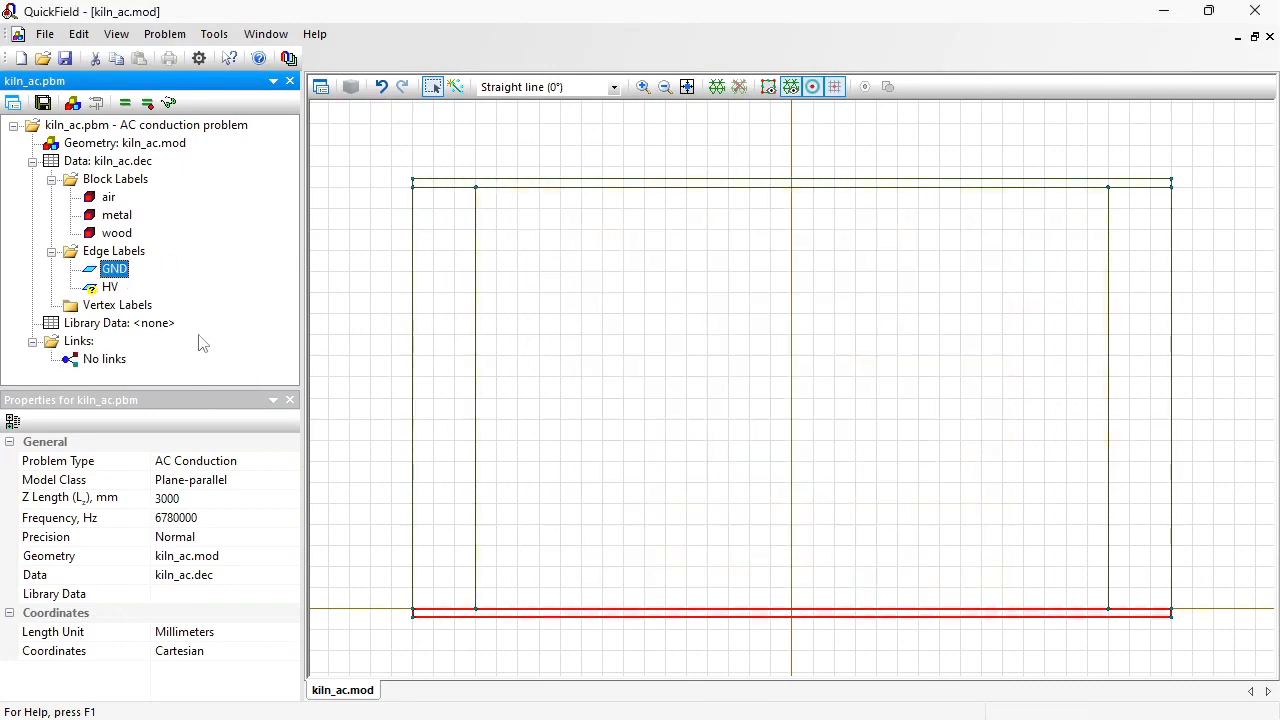
Step: Give the HV edge label a voltage boundary condition of 1000 * sqrt(2) V
{"action": "double_click", "coordinate": [108, 287]}
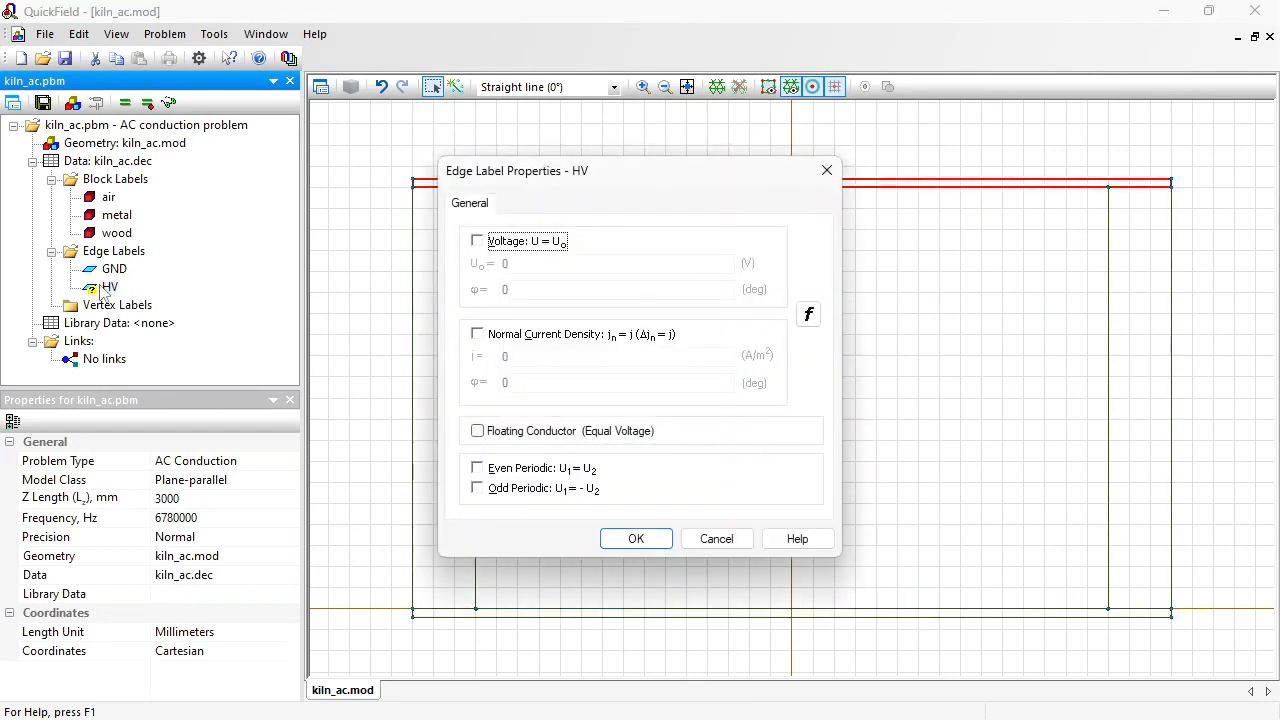
{"action": "left_click", "coordinate": [477, 241]}
{"action": "type", "text": "1000*sqrt(2"}
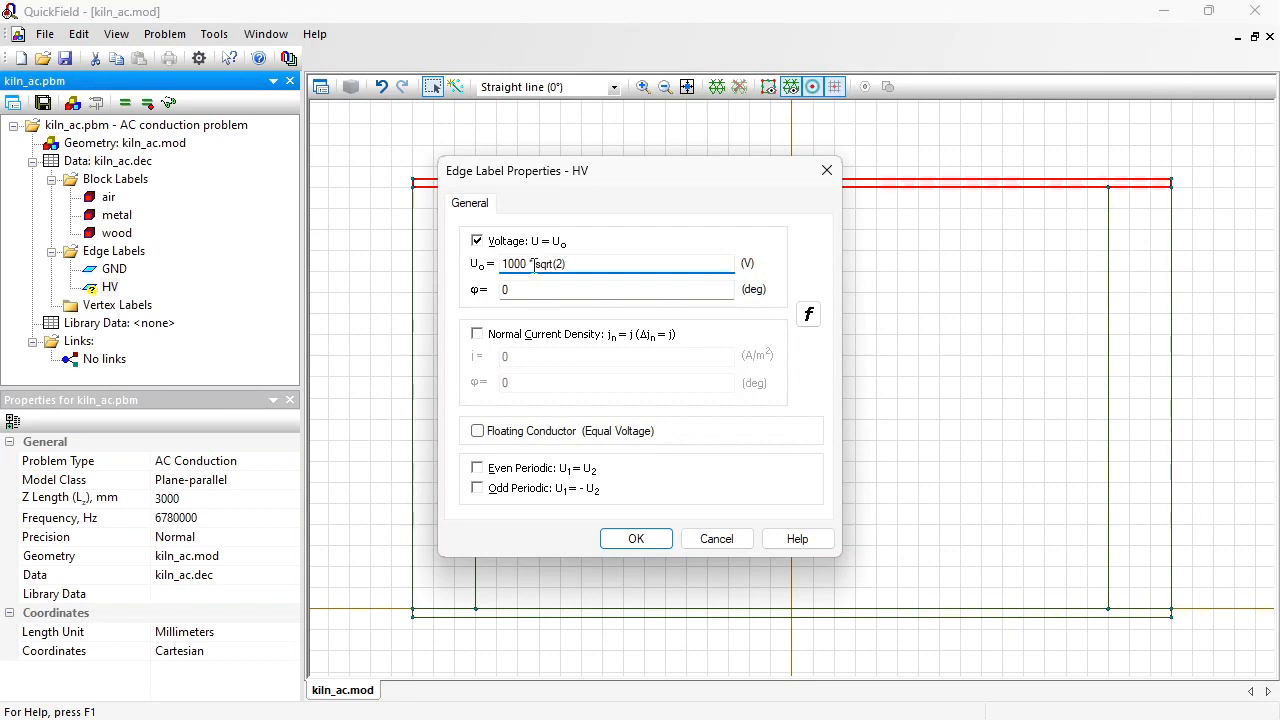
{"action": "left_click_drag", "start_coordinate": [527, 265], "coordinate": [474, 266]}
{"action": "left_click_drag", "start_coordinate": [568, 264], "coordinate": [480, 280]}
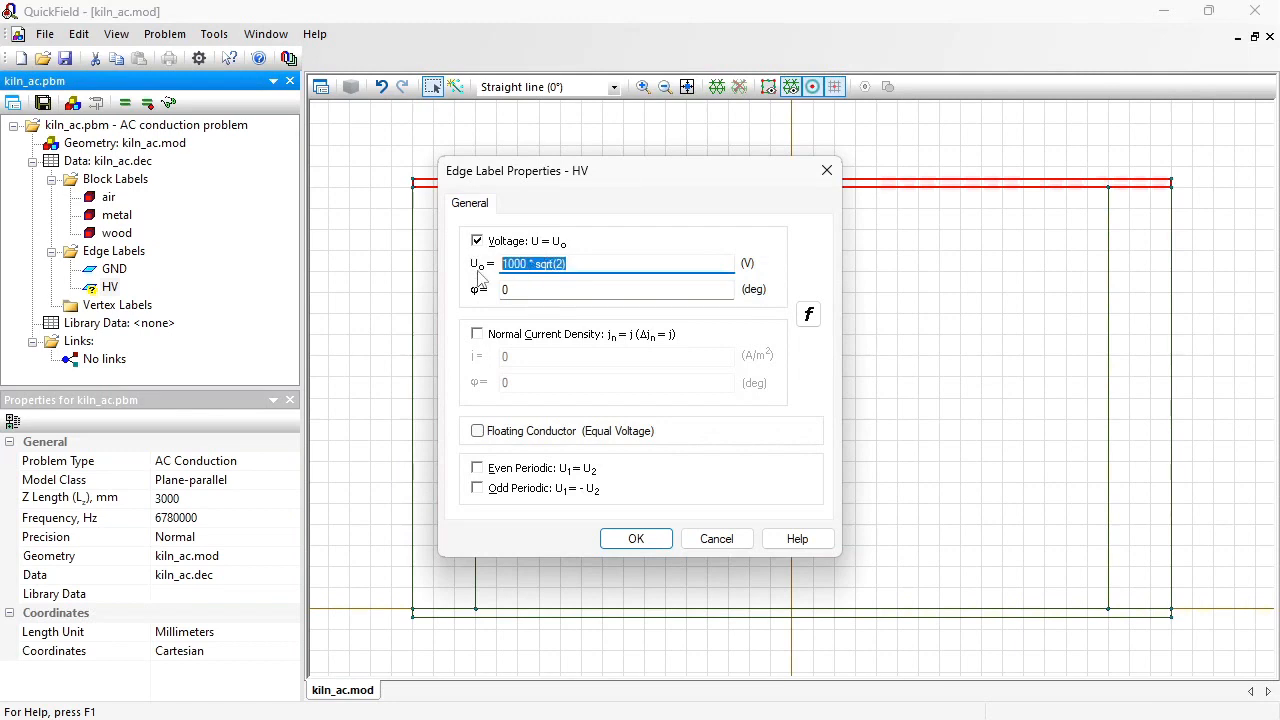
{"action": "left_click", "coordinate": [645, 538]}
Step: Mesh the whole geometry and solve the problem, saving the modified files and displaying the results
{"action": "left_click", "coordinate": [372, 410]}
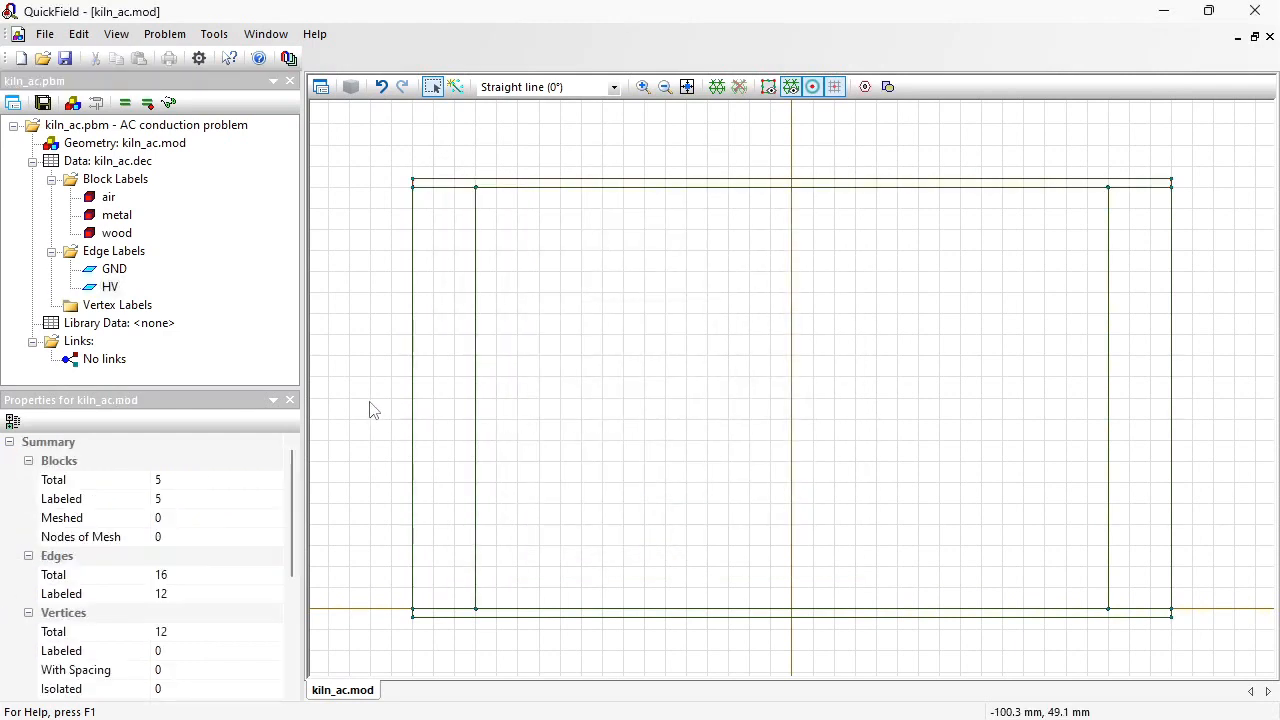
{"action": "left_click", "coordinate": [717, 87]}
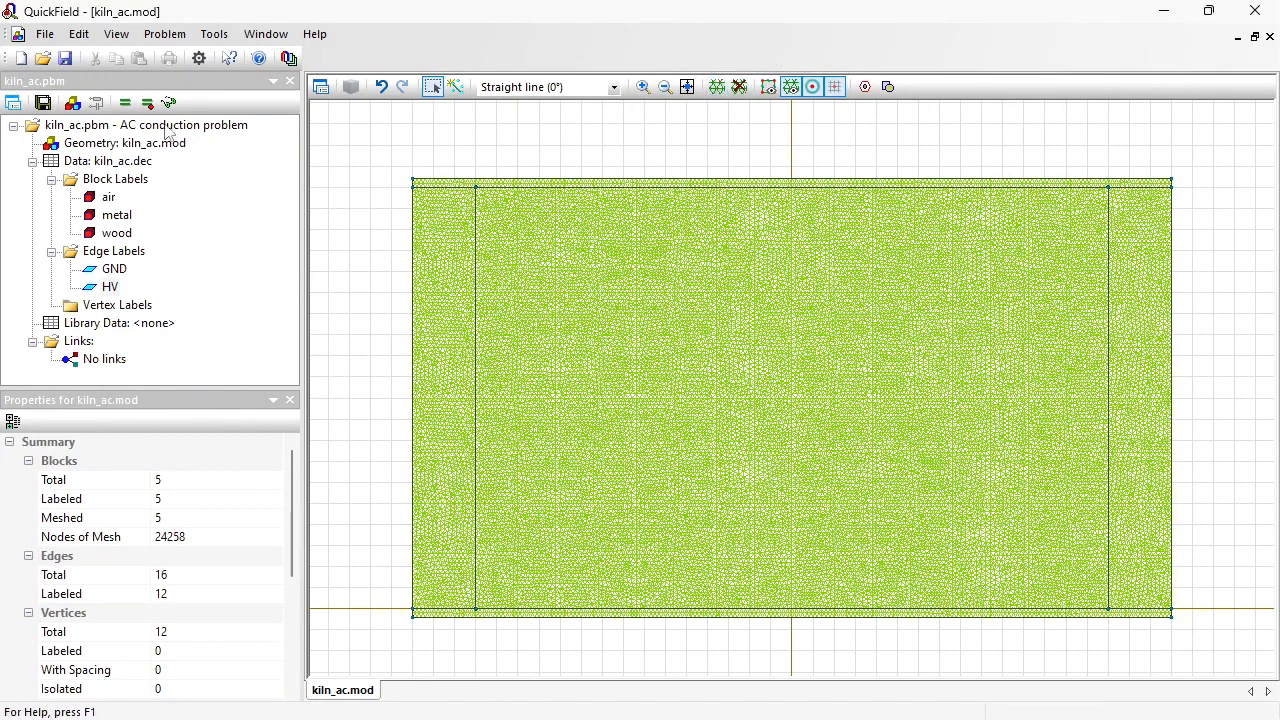
{"action": "left_click", "coordinate": [126, 106]}
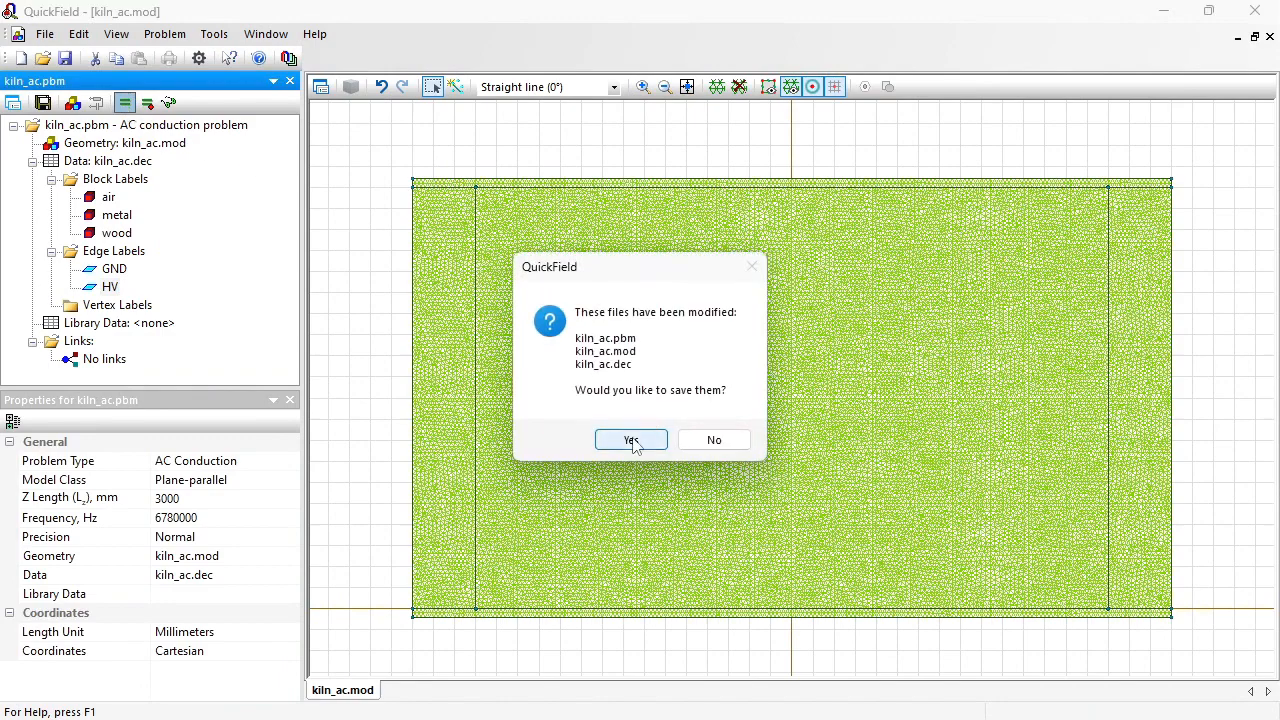
{"action": "left_click", "coordinate": [632, 437]}
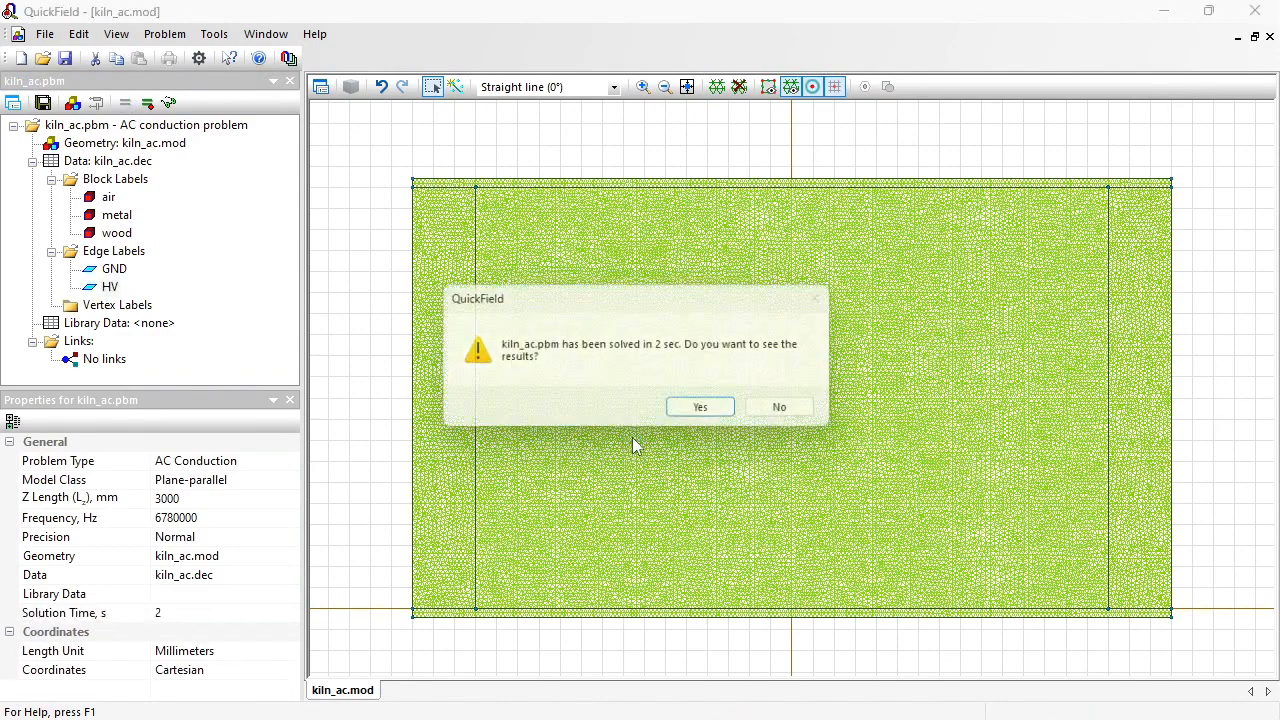
{"action": "left_click", "coordinate": [705, 413]}
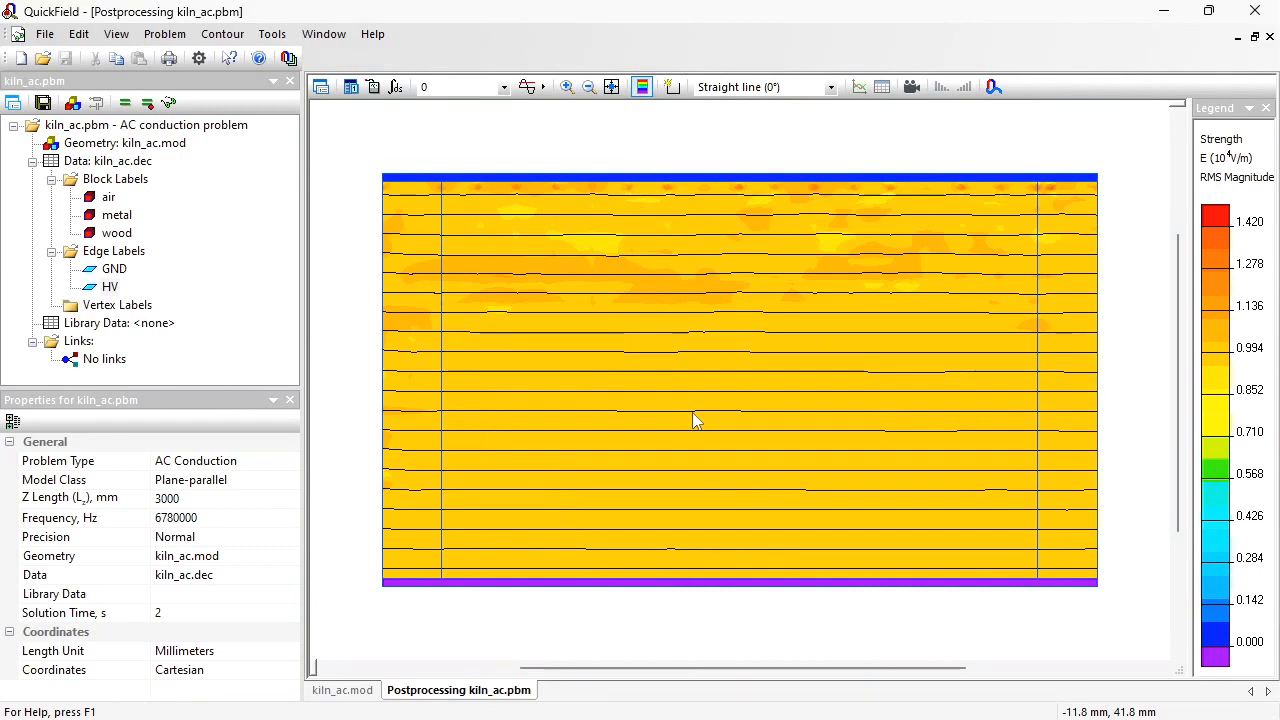
Step: Set the field picture's colour map to Active Power Q active
{"action": "left_click", "coordinate": [320, 88]}
{"action": "left_click_drag", "start_coordinate": [805, 430], "coordinate": [803, 510]}
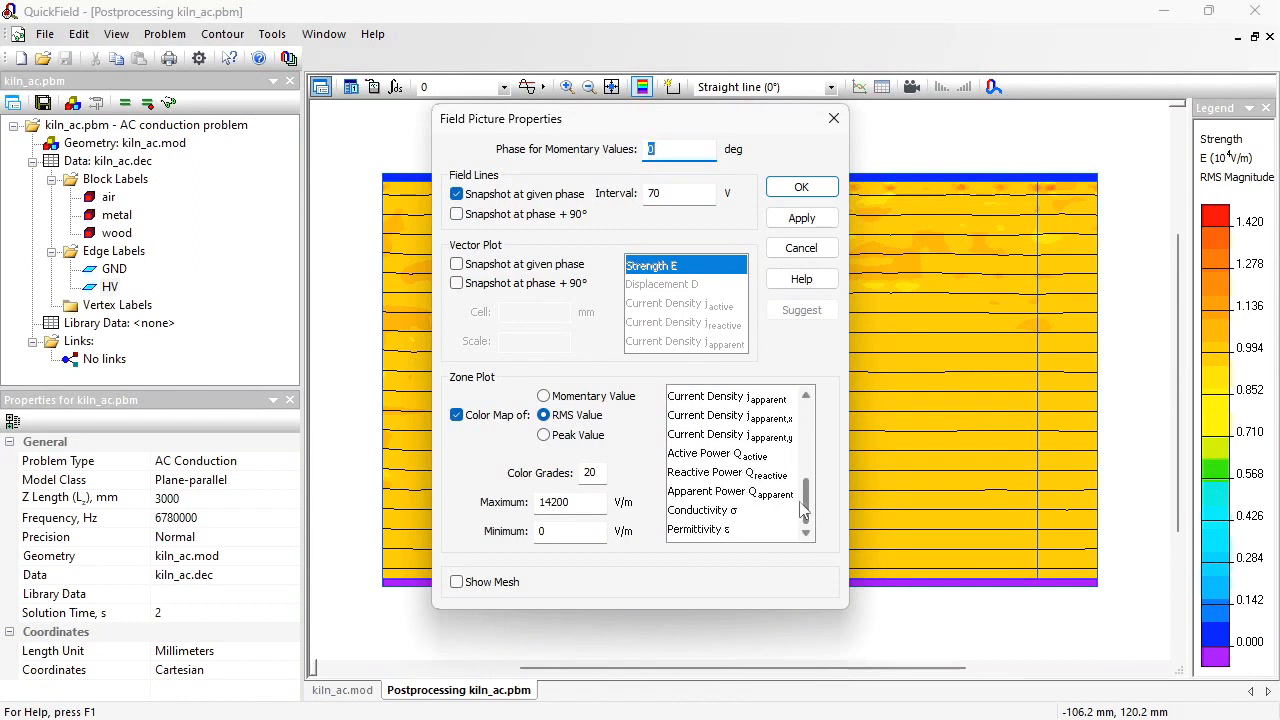
{"action": "left_click", "coordinate": [702, 456]}
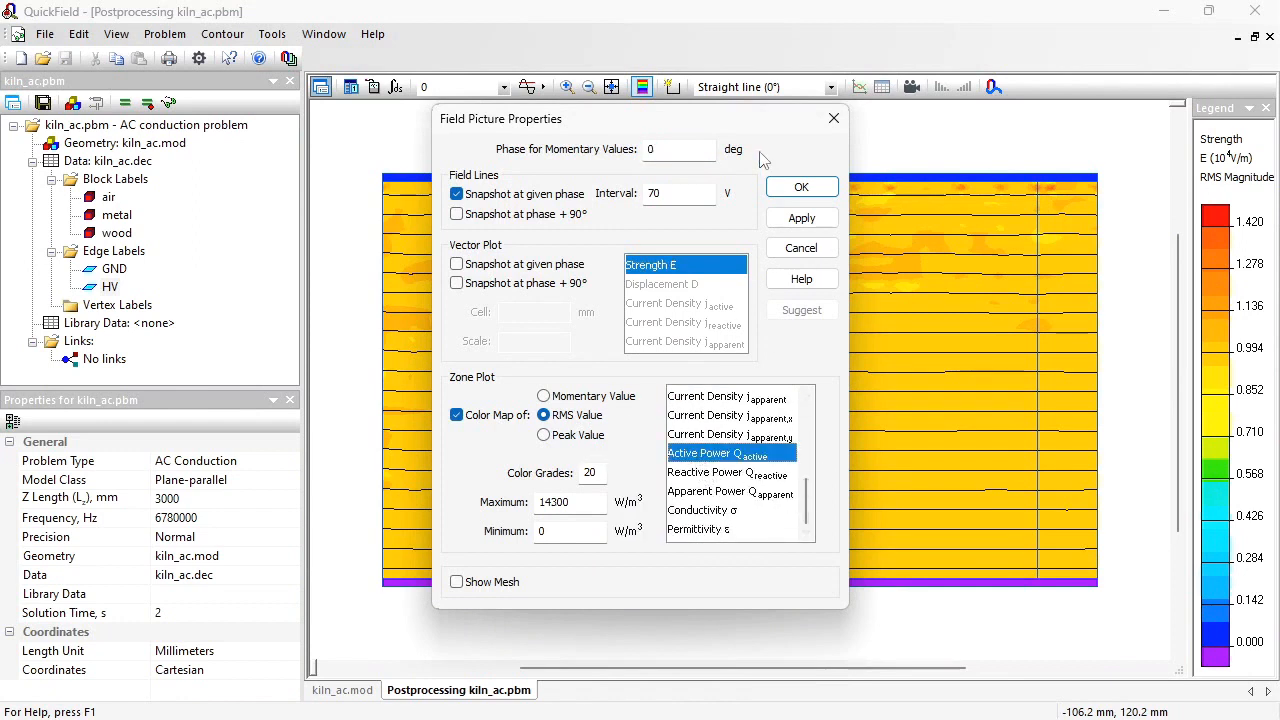
{"action": "left_click", "coordinate": [810, 193]}
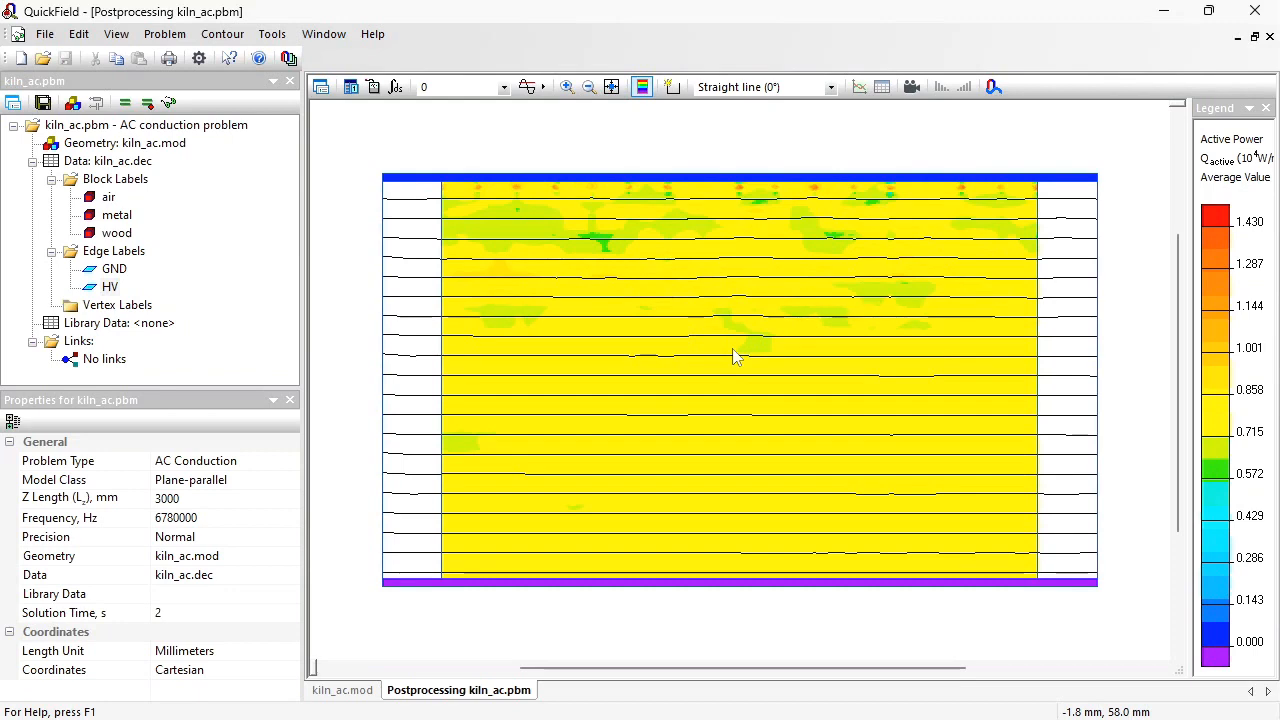
Step: Review the permittivity and conductivity of the wood and metal block labels without changing them
{"action": "double_click", "coordinate": [101, 237]}
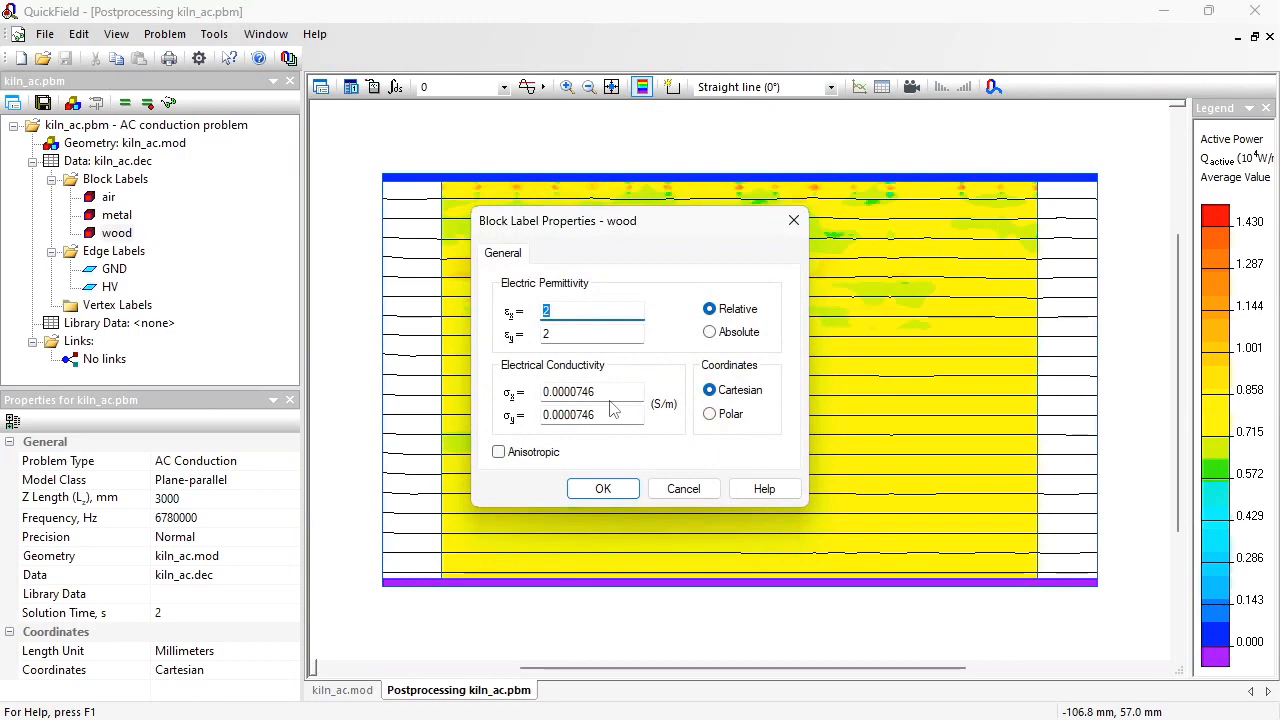
{"action": "left_click", "coordinate": [686, 489]}
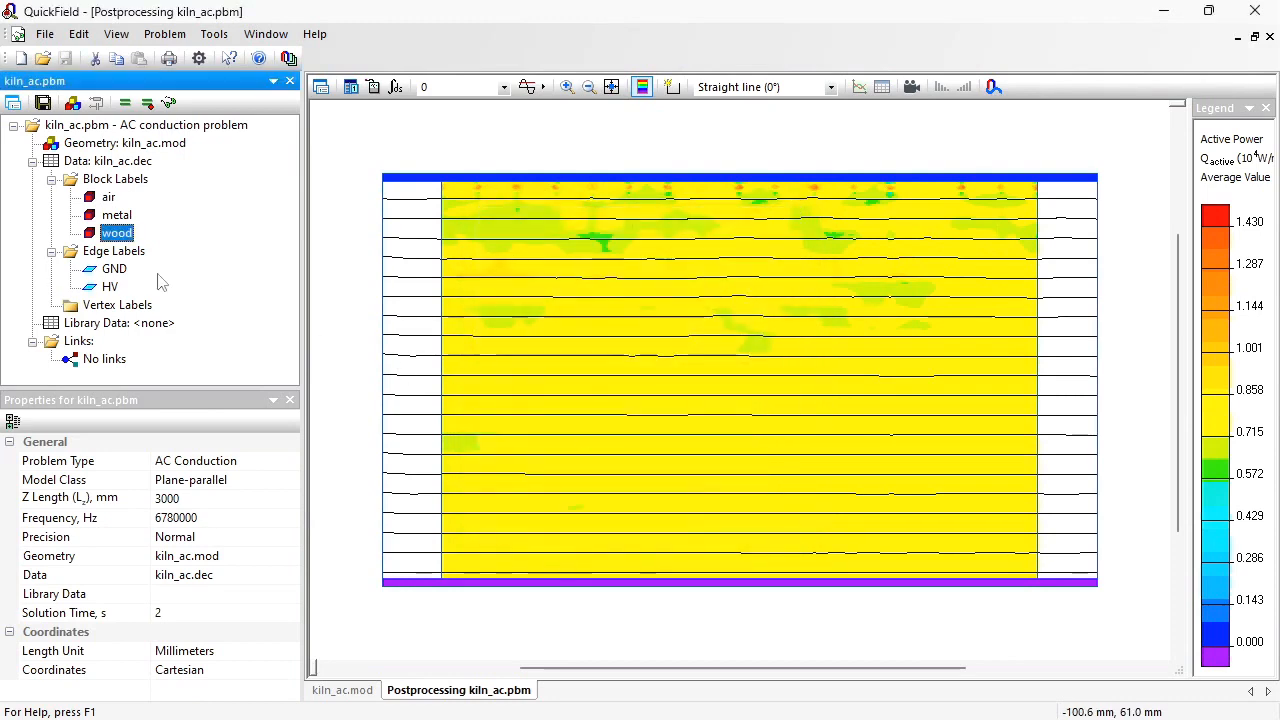
{"action": "double_click", "coordinate": [116, 215]}
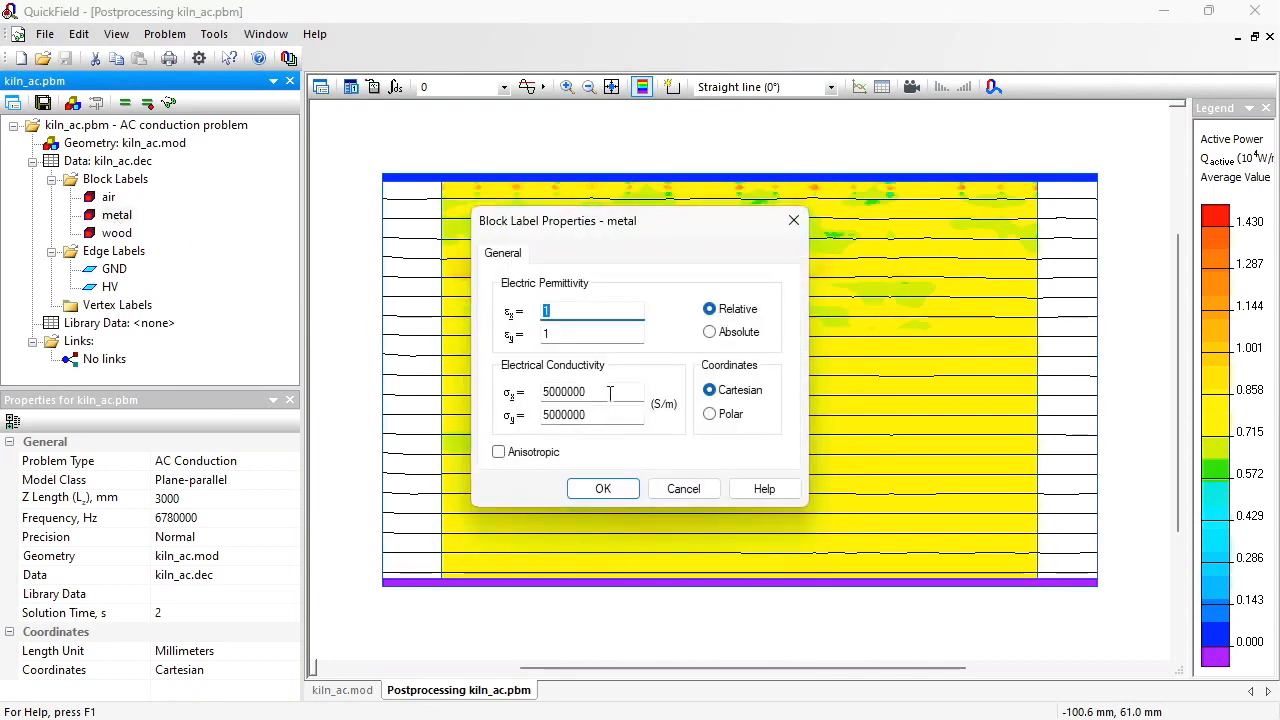
{"action": "left_click", "coordinate": [684, 489]}
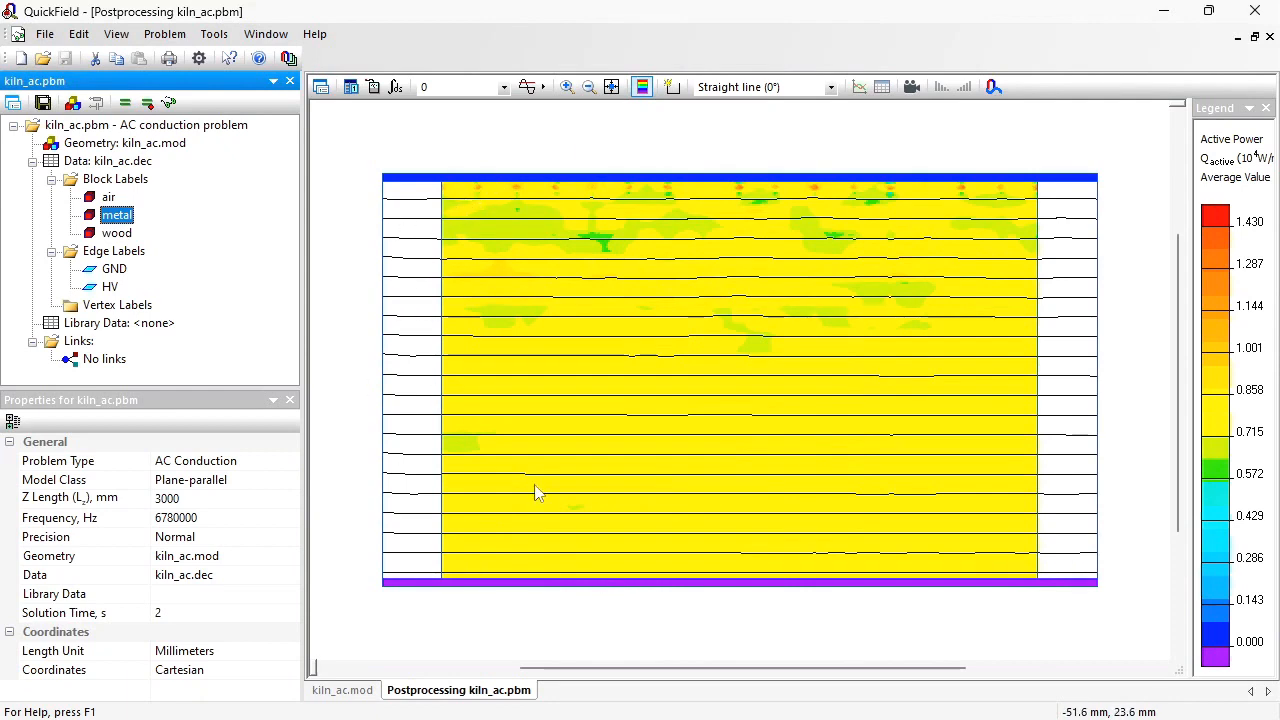
{"action": "left_click", "coordinate": [600, 187]}
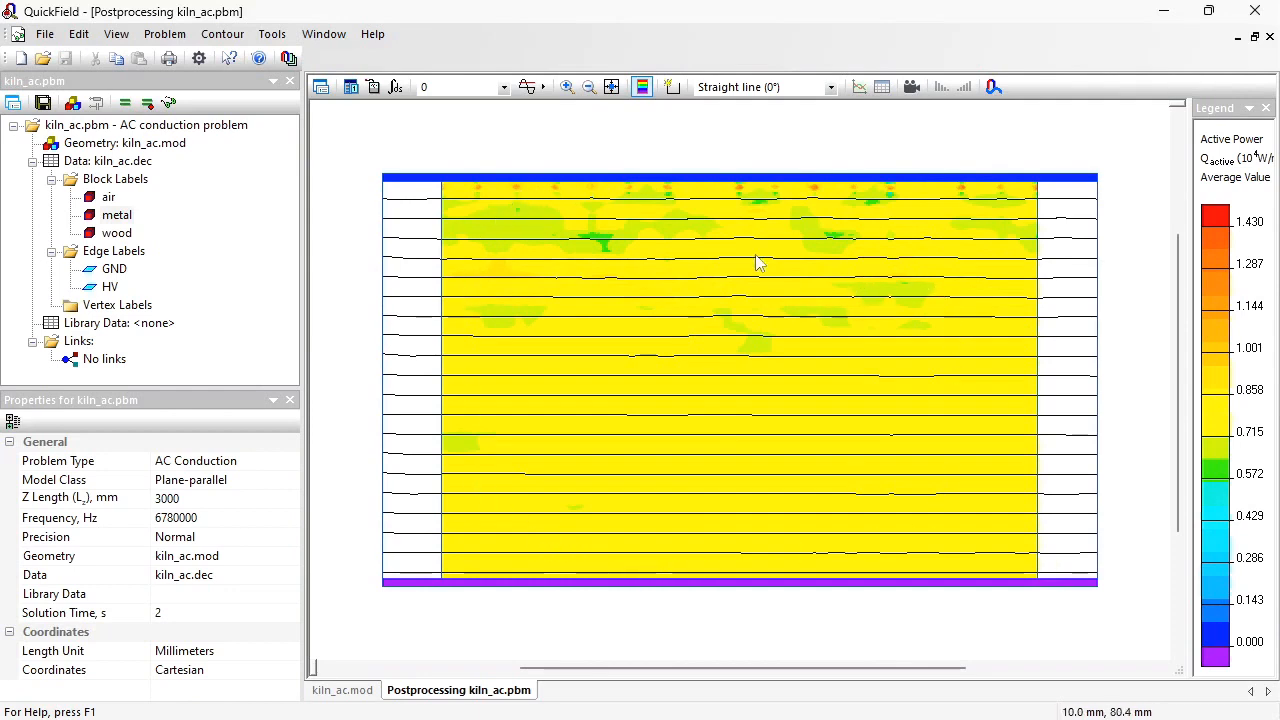
Step: Clear the permittivity of the metal block label to exclude the plates from the calculation
{"action": "left_click", "coordinate": [113, 217]}
{"action": "double_click", "coordinate": [115, 217]}
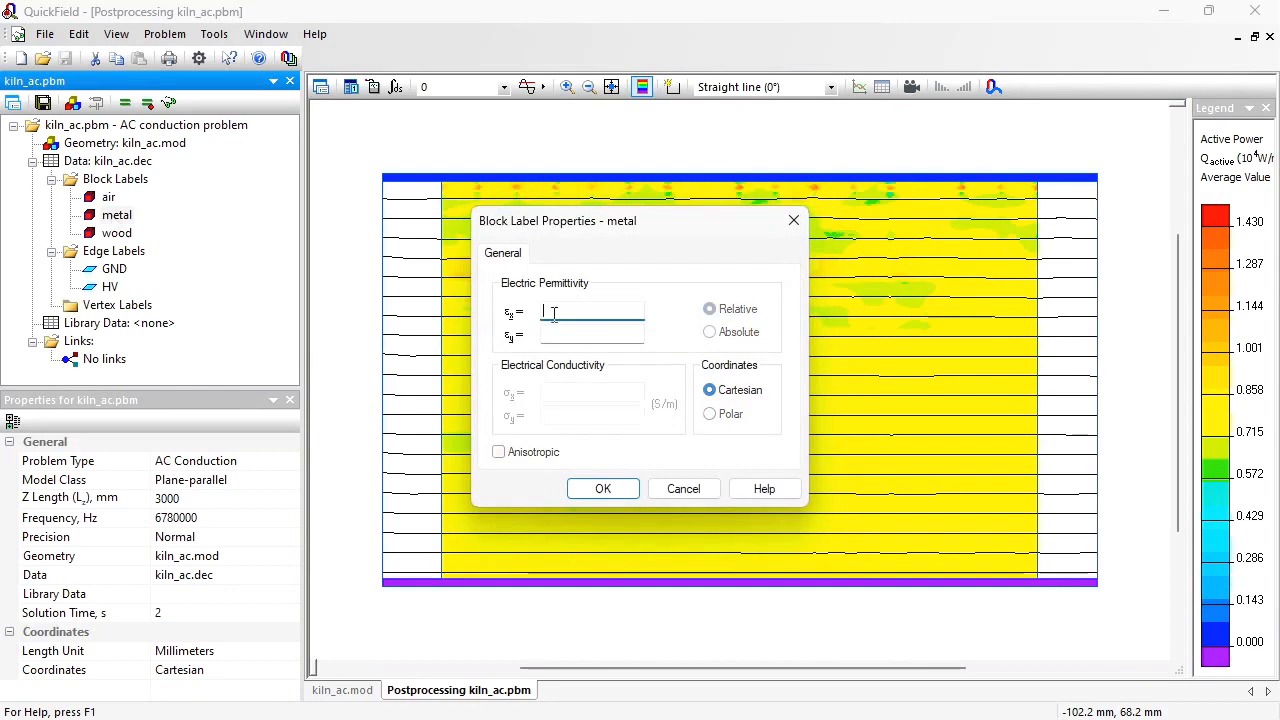
{"action": "left_click", "coordinate": [603, 490]}
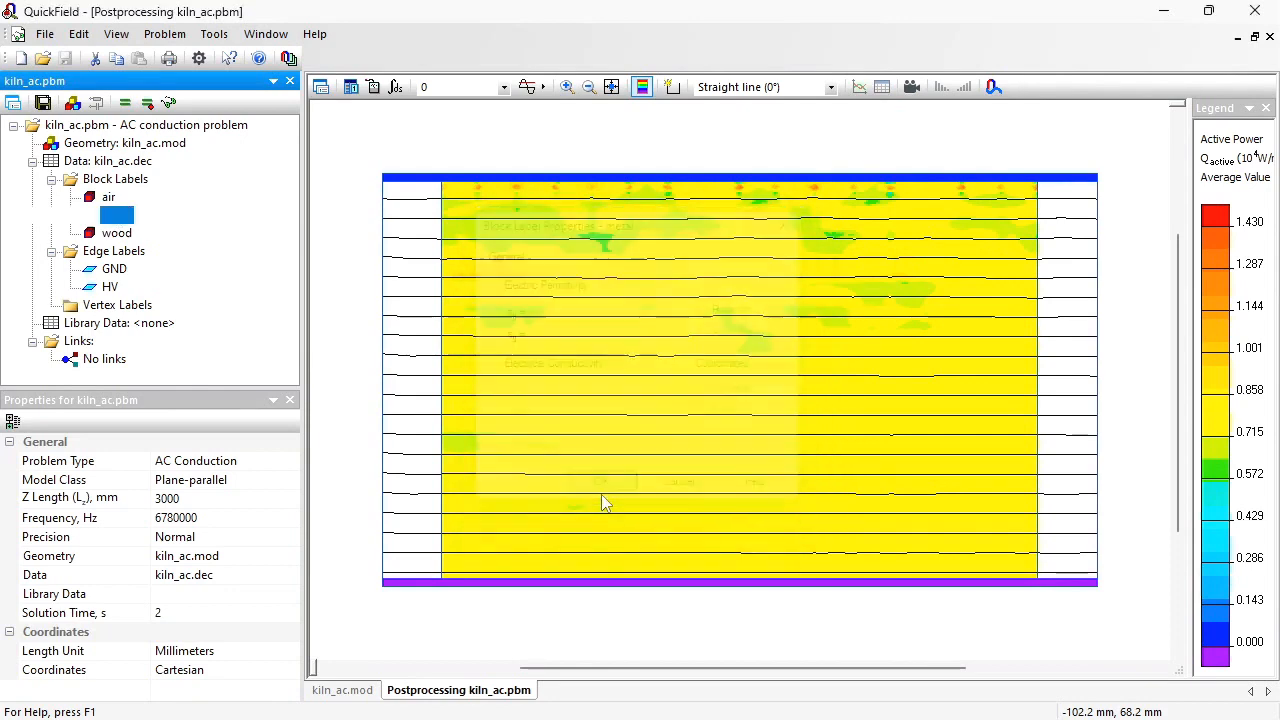
Step: Solve the problem again with the changed metal label and display the new results
{"action": "left_click", "coordinate": [124, 106]}
{"action": "key", "text": "Return"}
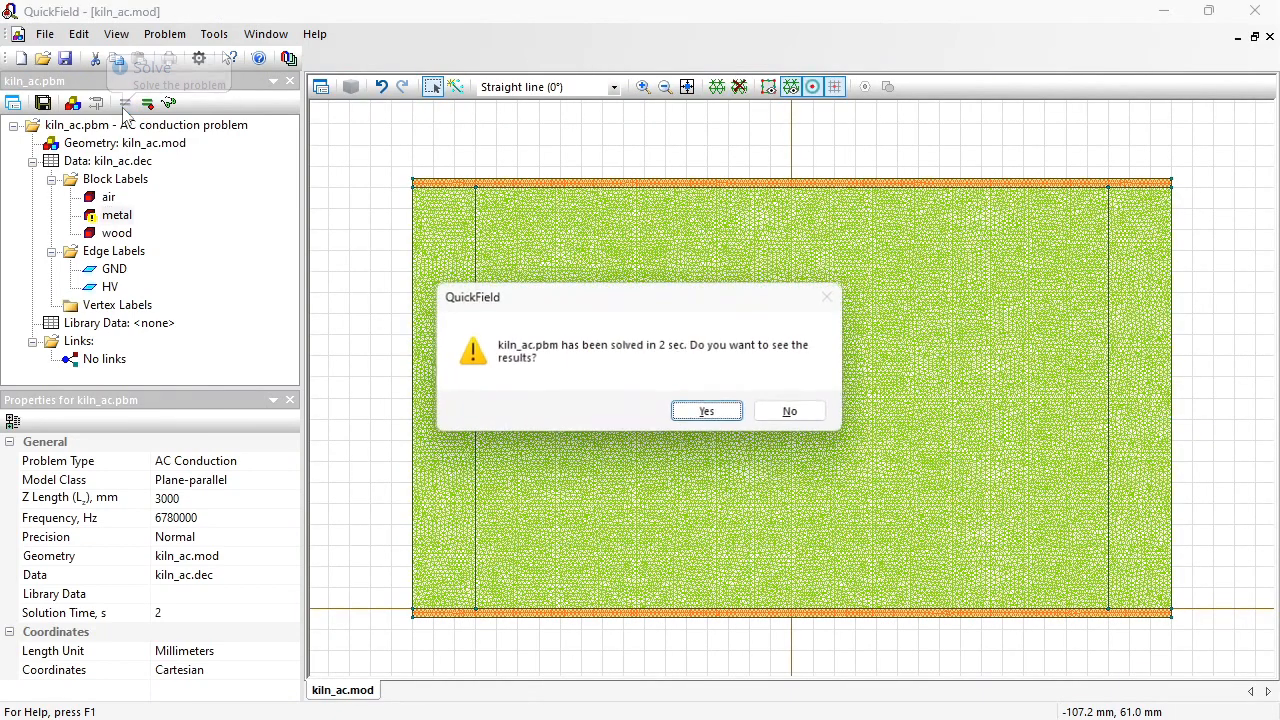
{"action": "key", "text": "Return"}
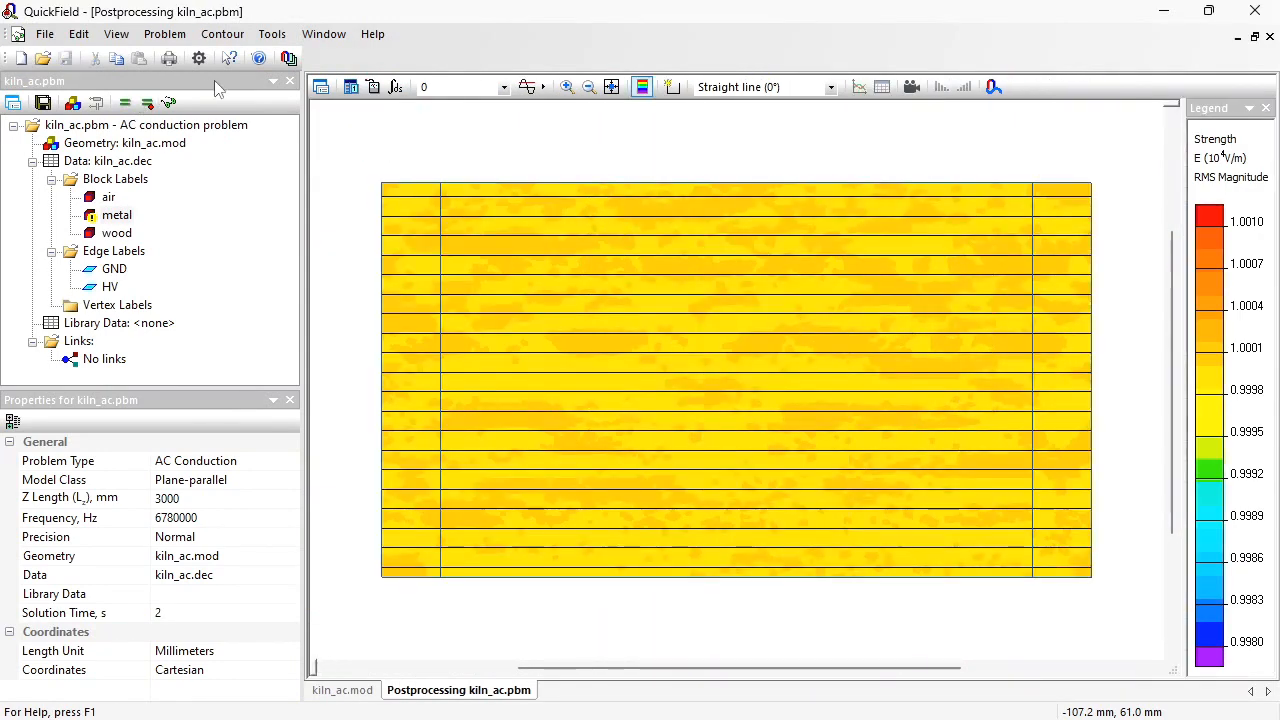
Step: Set the field picture's colour map to Active Power Q active
{"action": "left_click", "coordinate": [320, 87]}
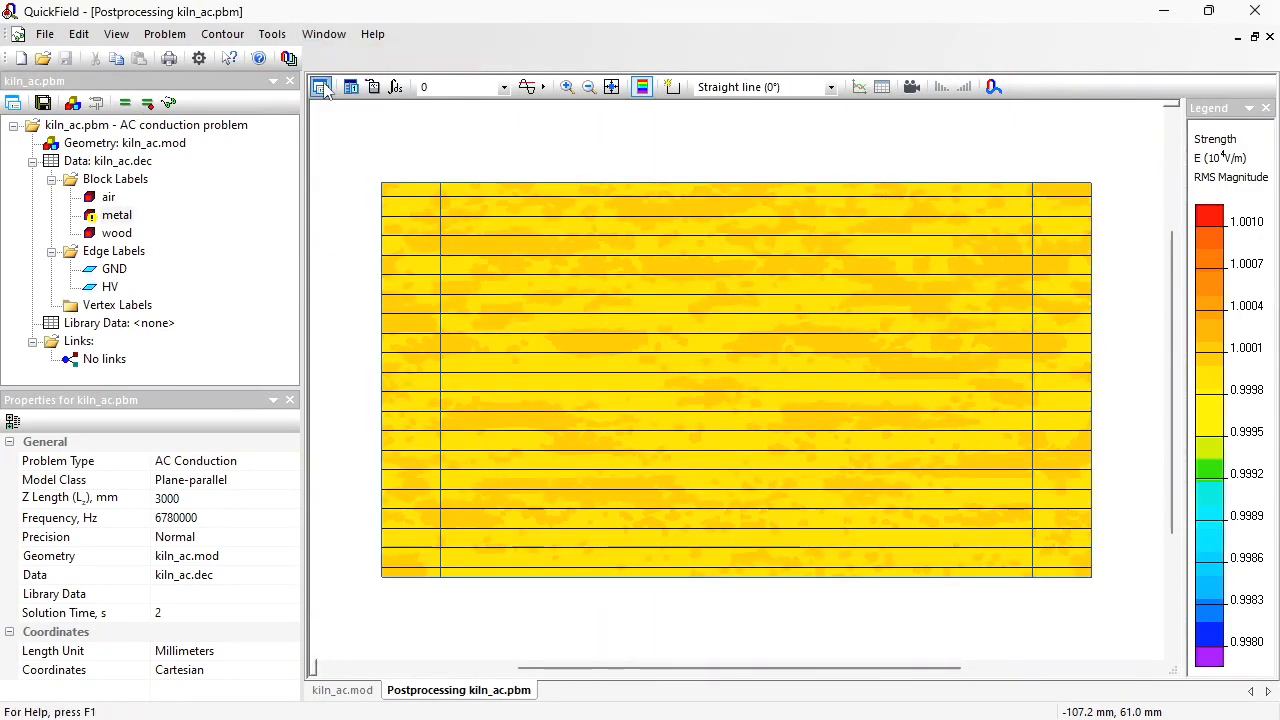
{"action": "left_click_drag", "start_coordinate": [806, 435], "coordinate": [800, 506]}
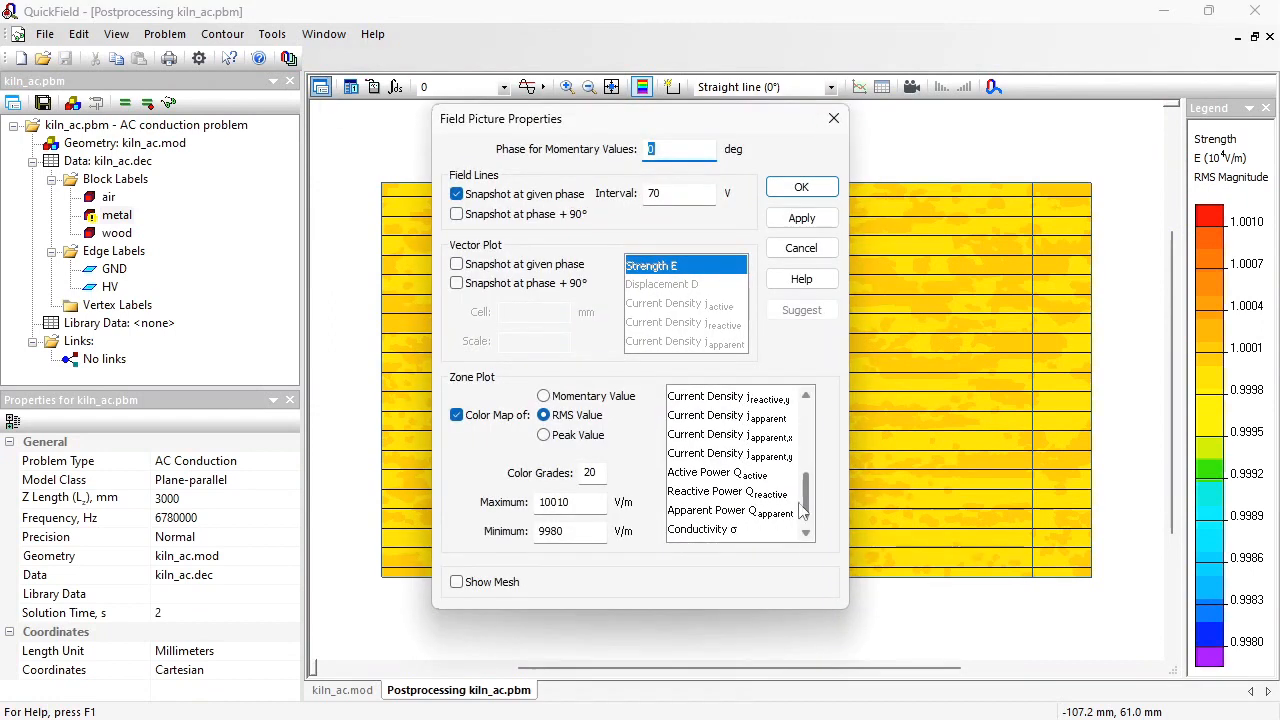
{"action": "left_click", "coordinate": [754, 474]}
{"action": "left_click", "coordinate": [801, 190]}
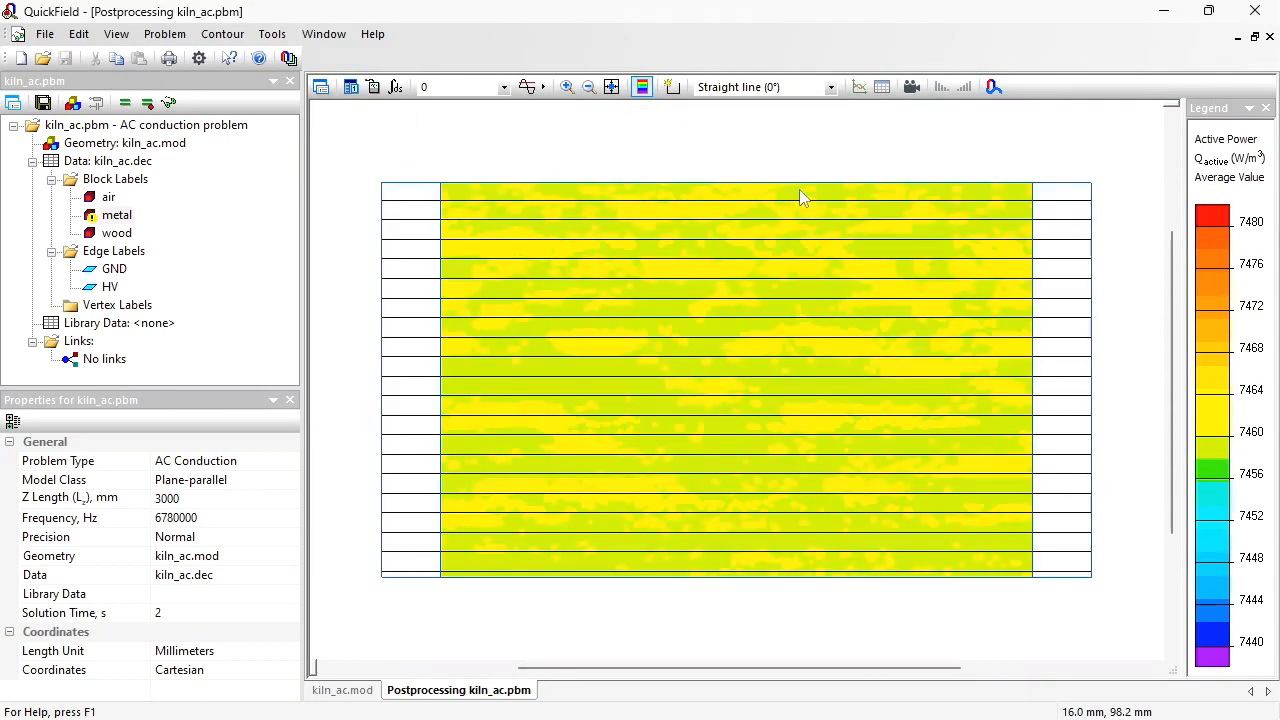
Step: Set the number of colour grades in the active power colour map to 200
{"action": "left_click", "coordinate": [320, 88]}
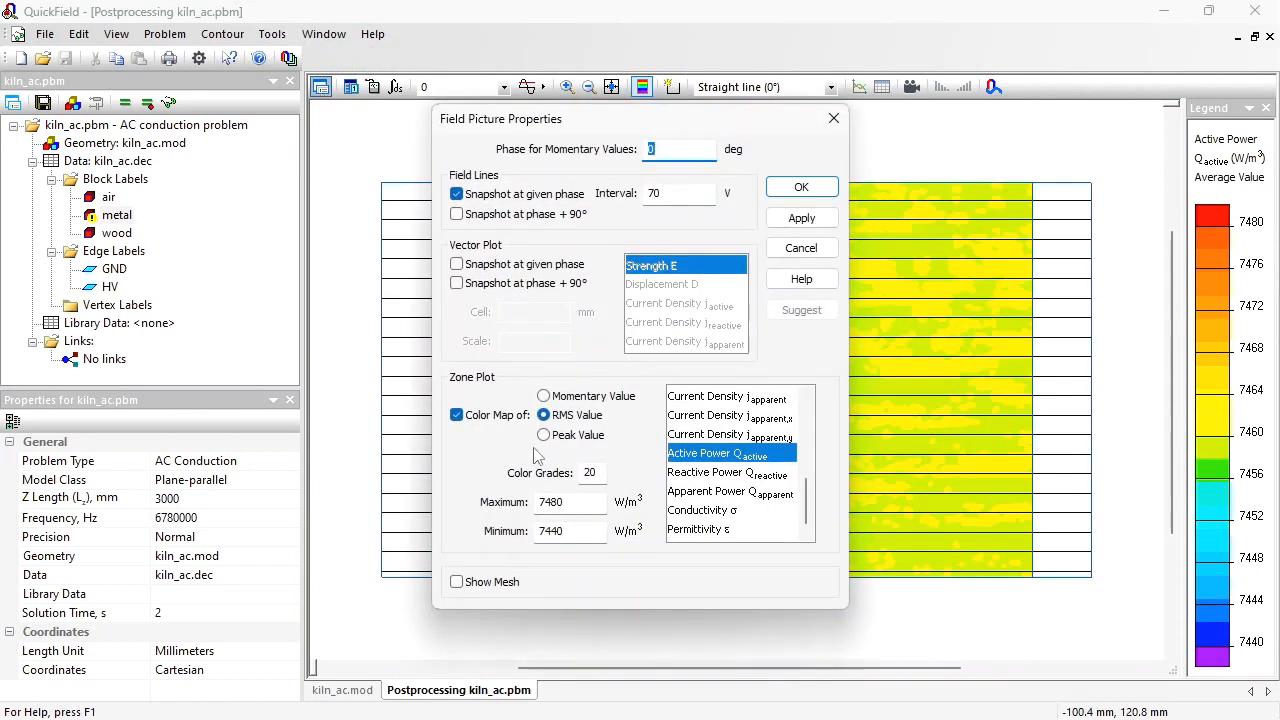
{"action": "left_click", "coordinate": [602, 470]}
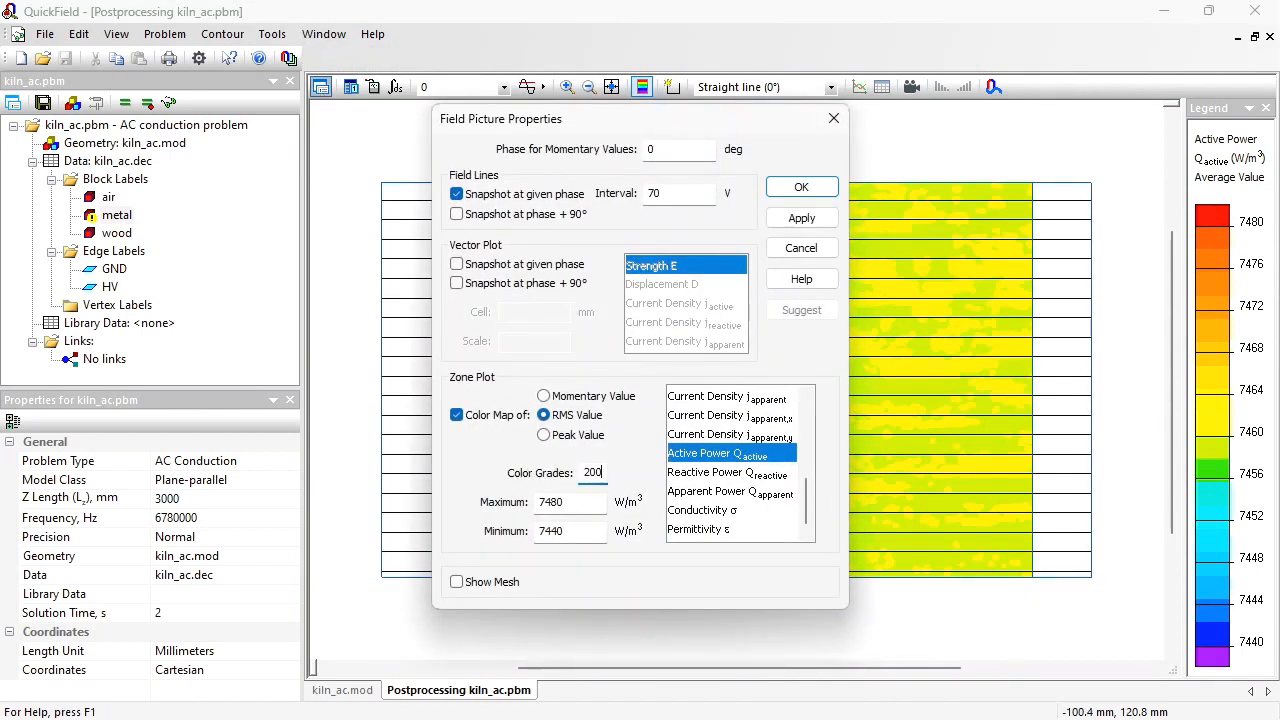
{"action": "type", "text": "0"}
{"action": "left_click", "coordinate": [801, 188]}
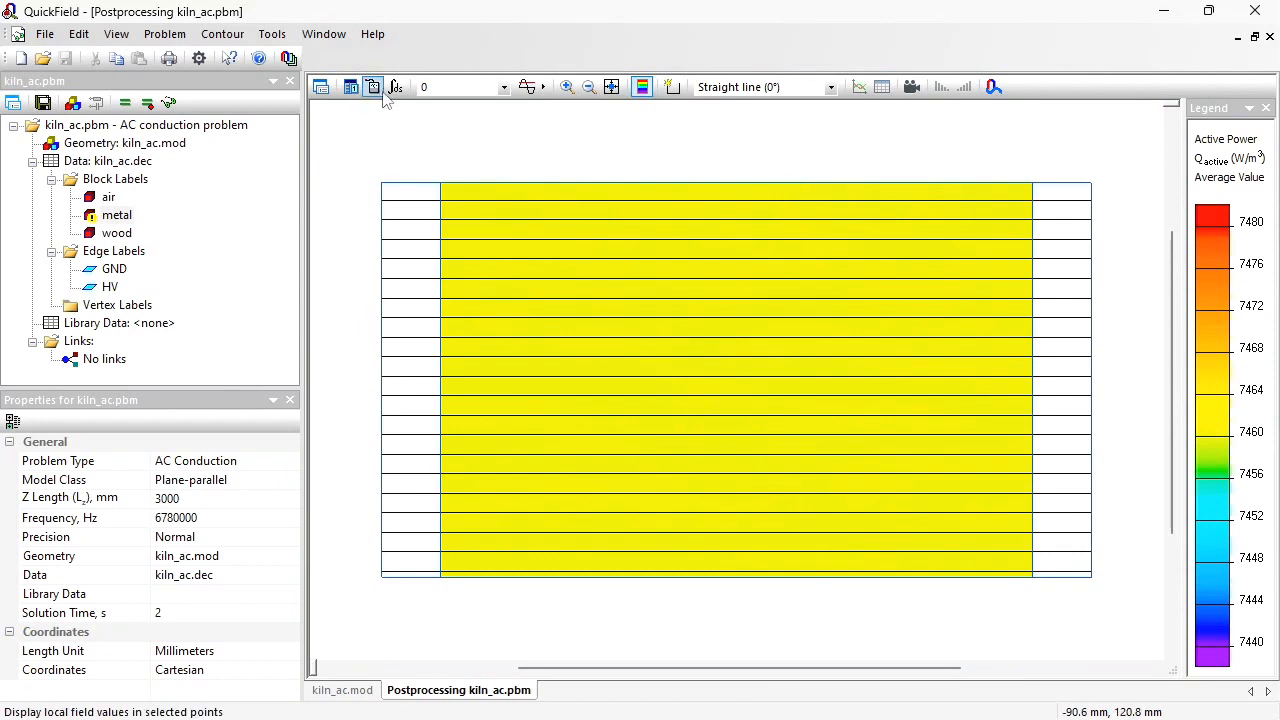
Step: Examine the local field values, especially active power, at several points across the wood block
{"action": "left_click", "coordinate": [378, 93]}
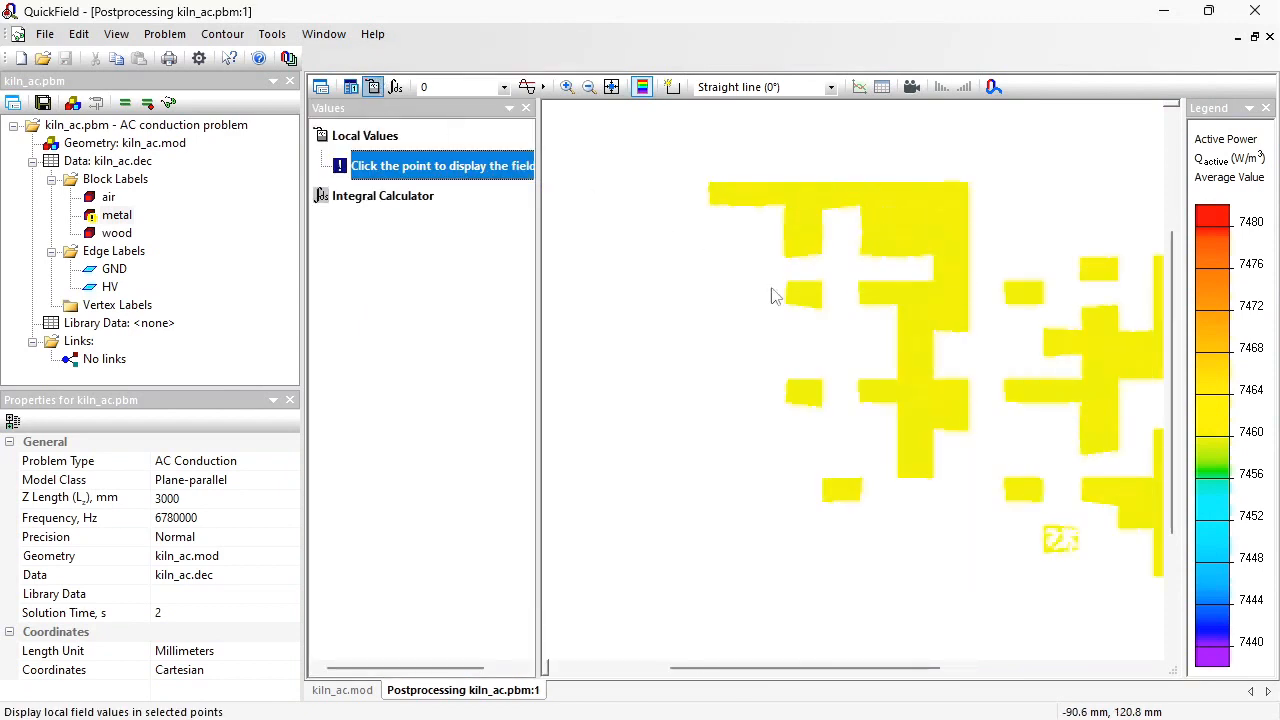
{"action": "left_click", "coordinate": [935, 335]}
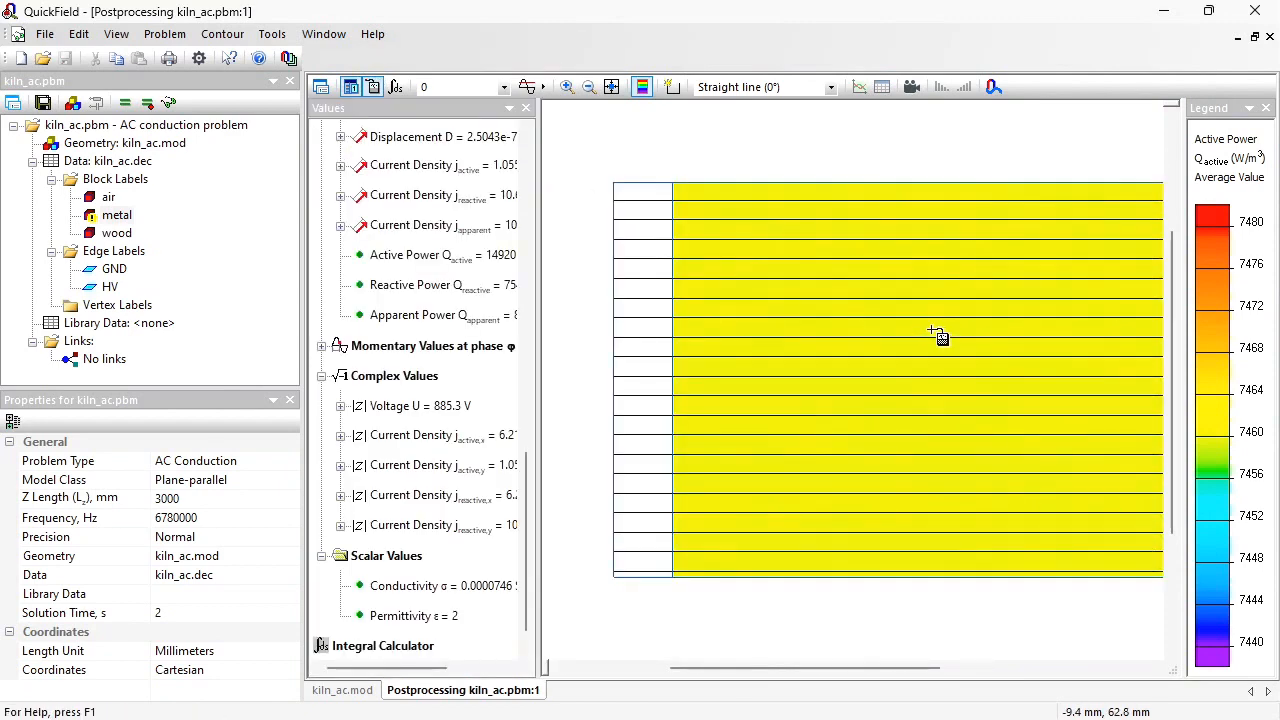
{"action": "left_click", "coordinate": [463, 263]}
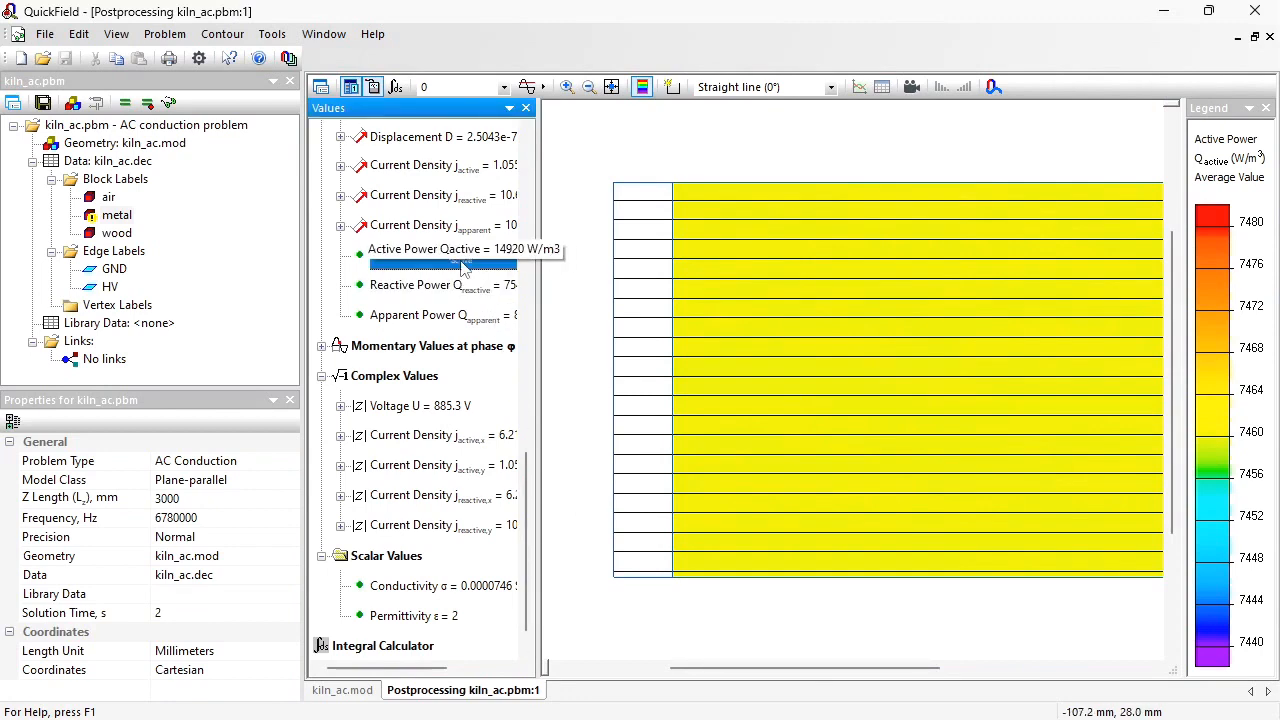
{"action": "left_click", "coordinate": [957, 413]}
{"action": "left_click", "coordinate": [841, 421]}
{"action": "left_click", "coordinate": [799, 452]}
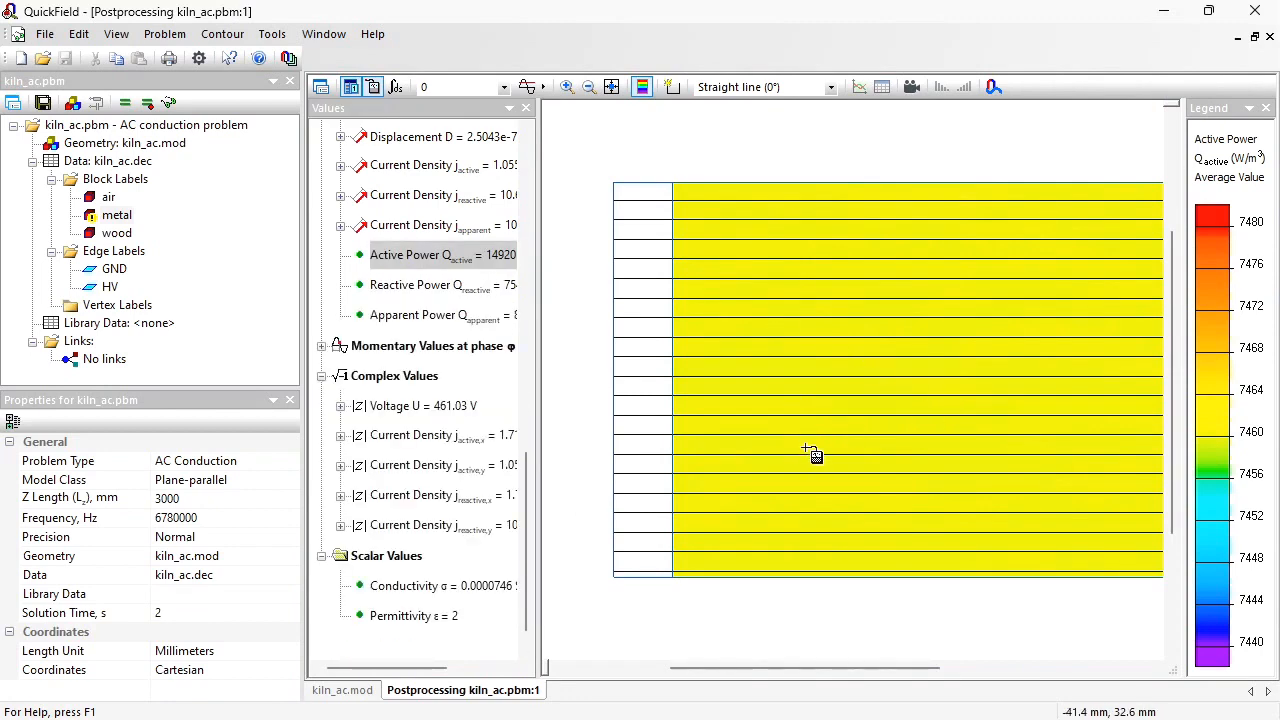
{"action": "left_click", "coordinate": [766, 495]}
{"action": "left_click", "coordinate": [731, 312]}
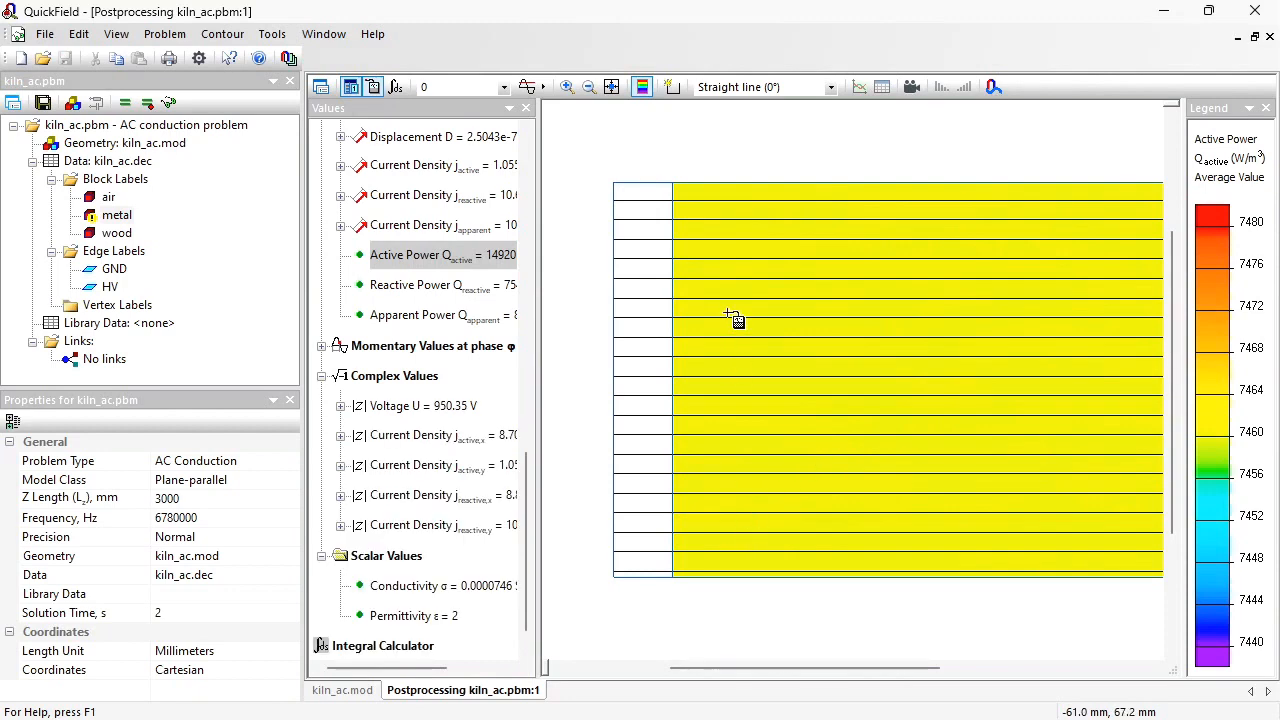
{"action": "left_click", "coordinate": [738, 212]}
{"action": "left_click_drag", "start_coordinate": [736, 210], "coordinate": [1119, 226]}
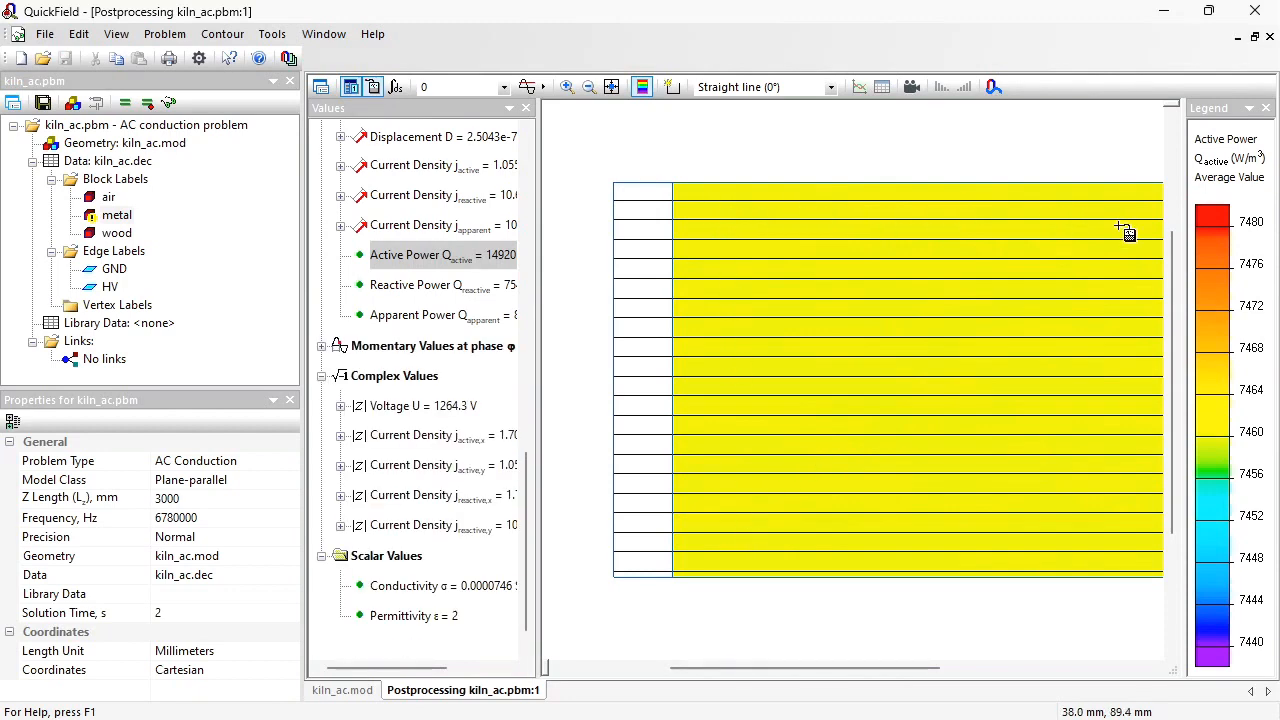
Step: Add the wood block to the contour and calculate the average active power produced in its volume
{"action": "left_click", "coordinate": [670, 88]}
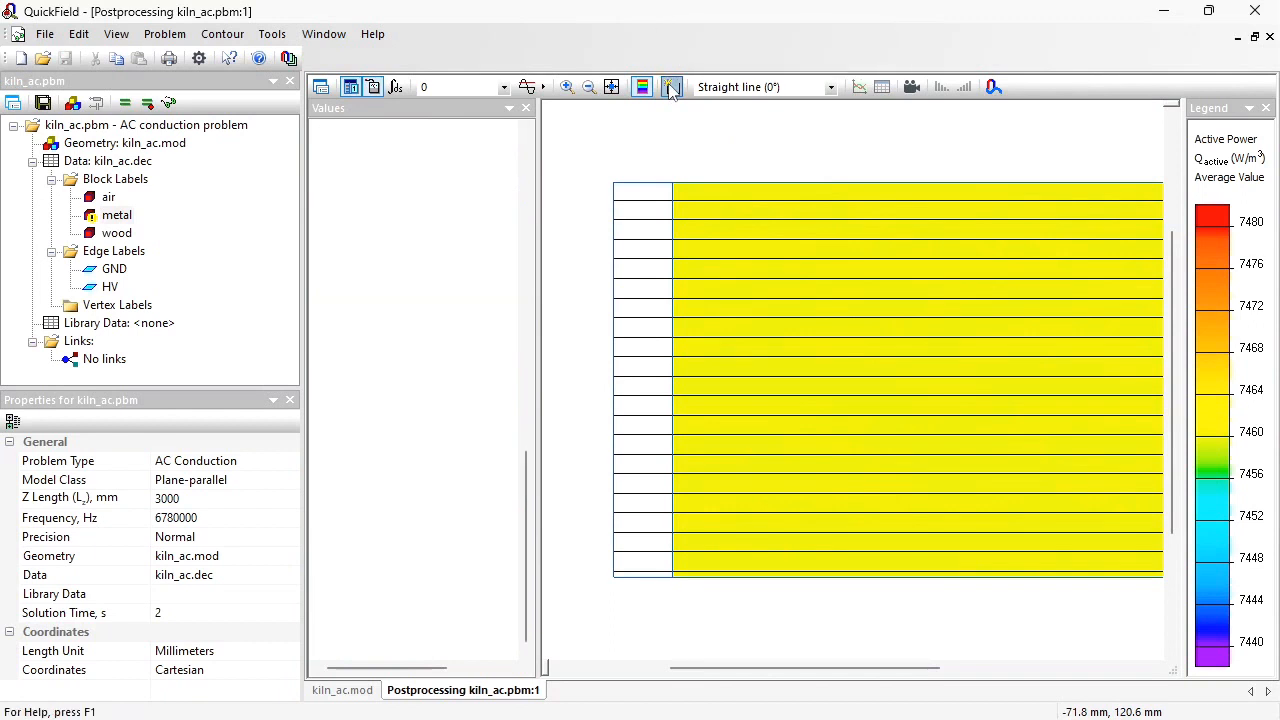
{"action": "left_click", "coordinate": [782, 254]}
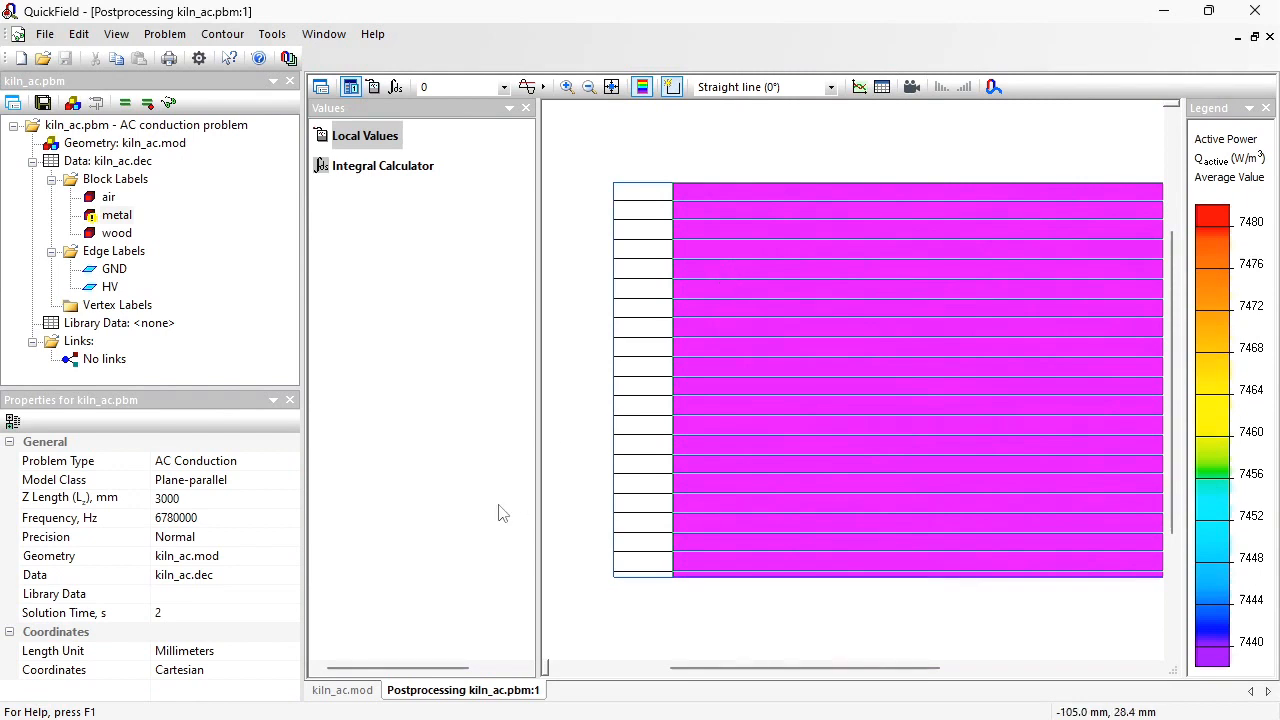
{"action": "left_click", "coordinate": [362, 166]}
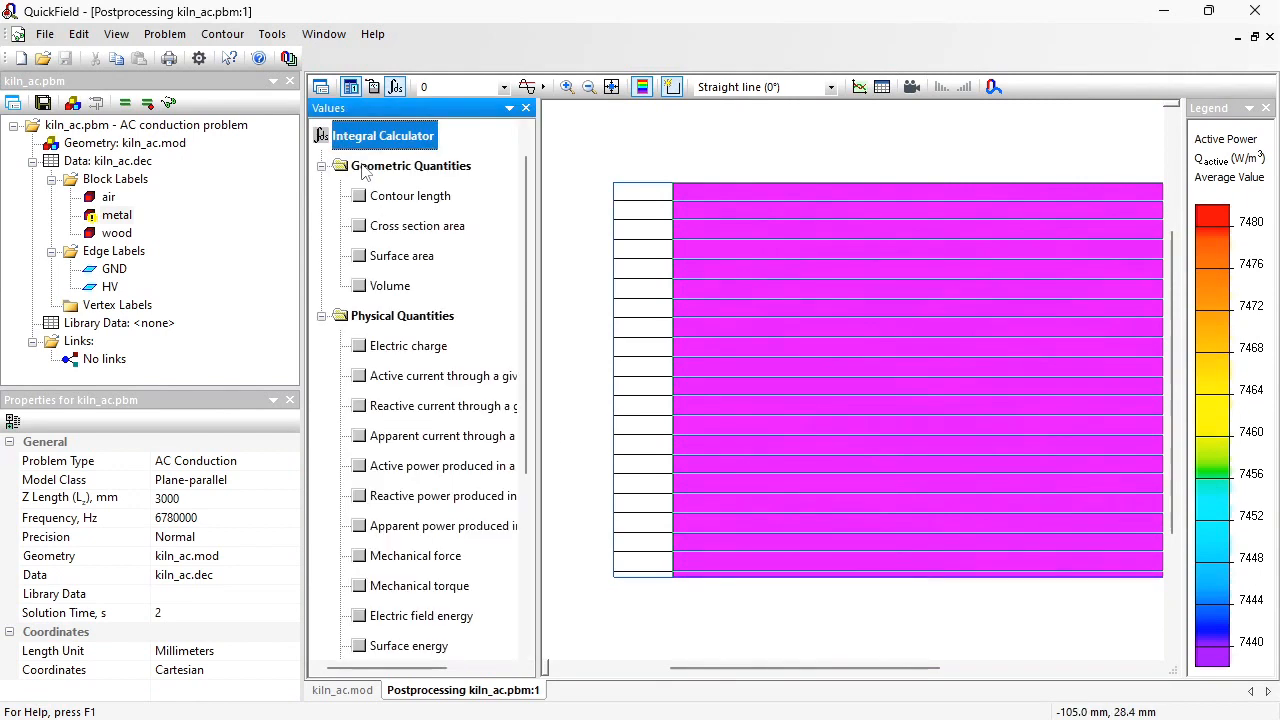
{"action": "left_click", "coordinate": [359, 468]}
{"action": "left_click", "coordinate": [359, 286]}
{"action": "left_click", "coordinate": [359, 316]}
{"action": "left_click", "coordinate": [359, 346]}
{"action": "left_click", "coordinate": [472, 256]}
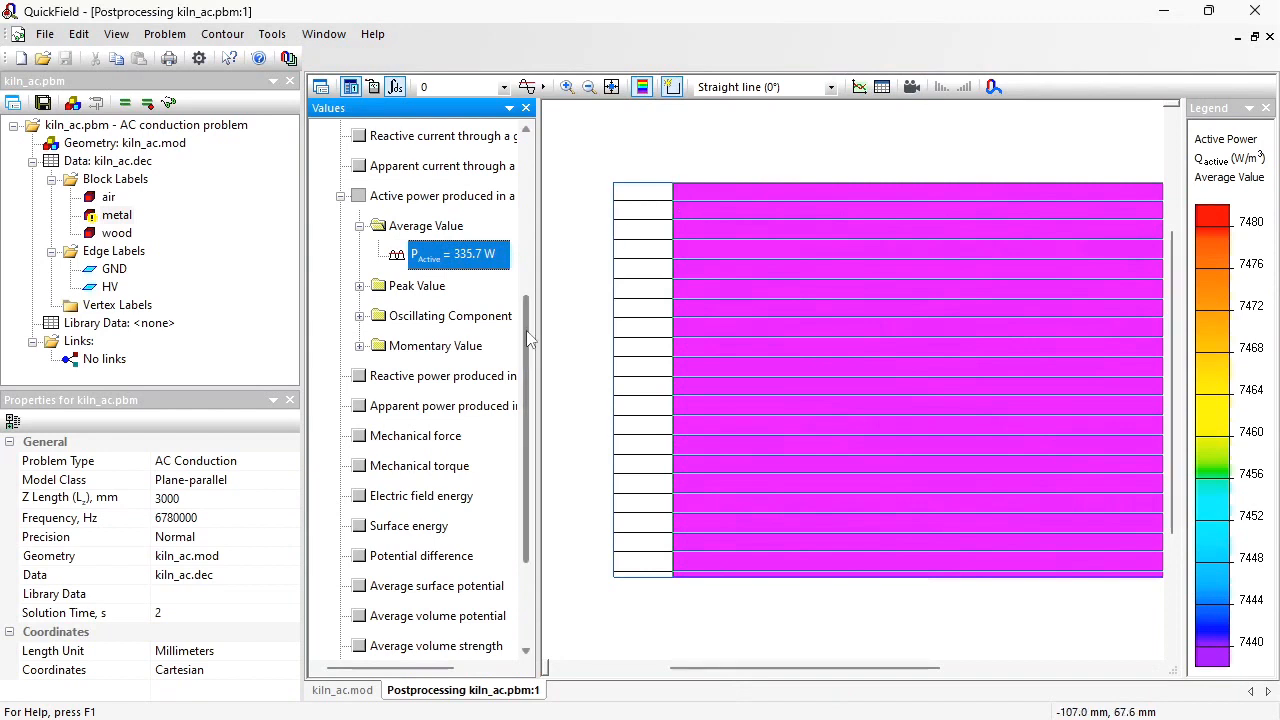
{"action": "left_click_drag", "start_coordinate": [527, 327], "coordinate": [528, 200]}
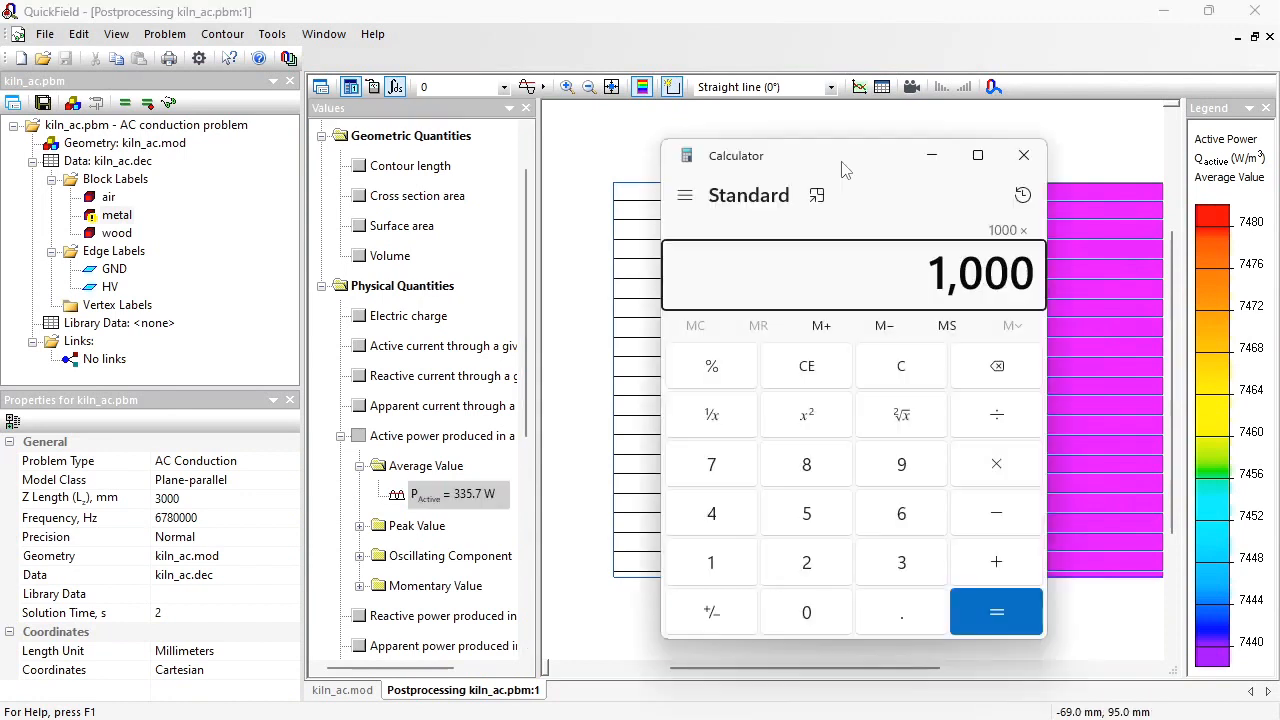
Step: Switch to the Calculator, divide 1000000 by 150 and by 100, and multiply the result by 335.7
{"action": "type", "text": "/15"}
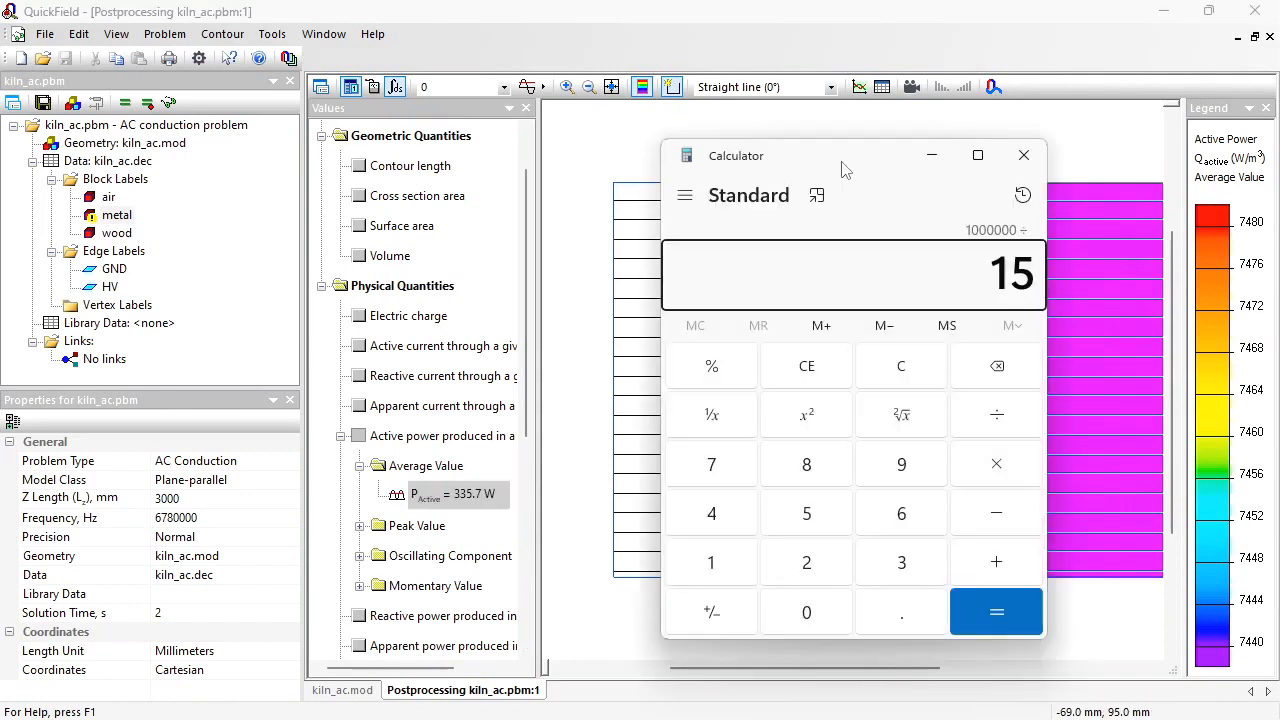
{"action": "type", "text": "0/100"}
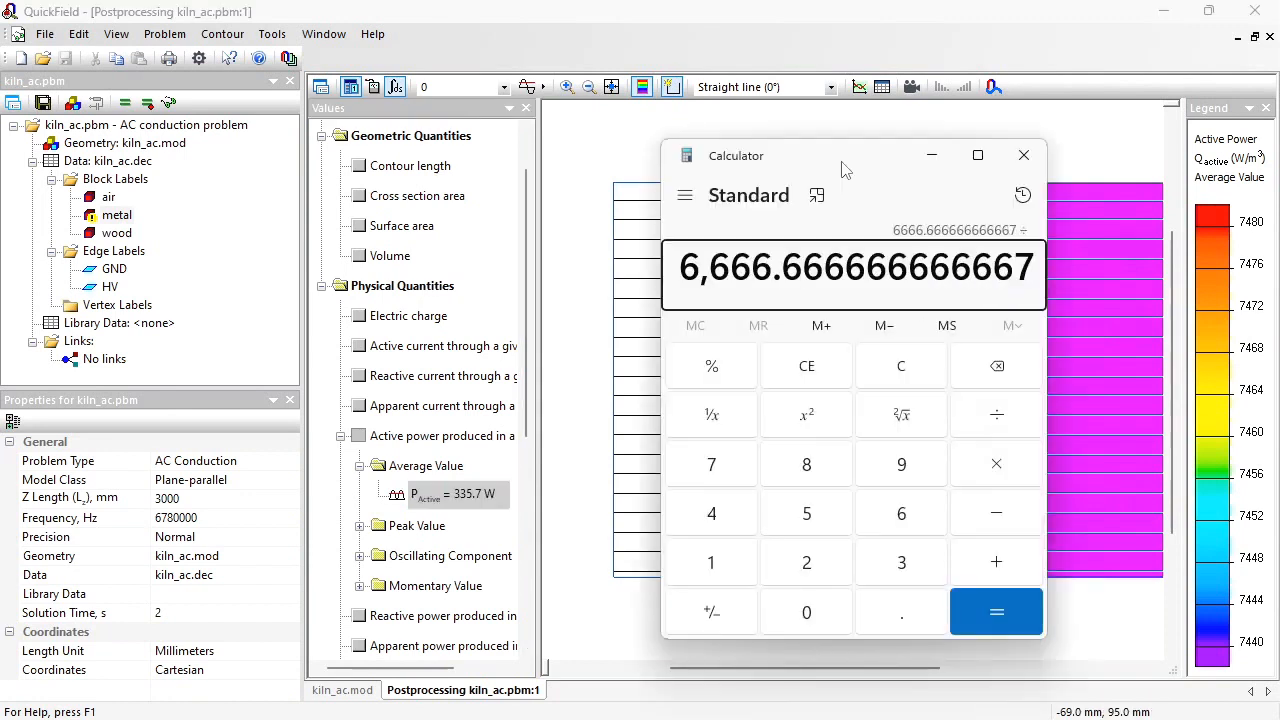
{"action": "key", "text": "Return"}
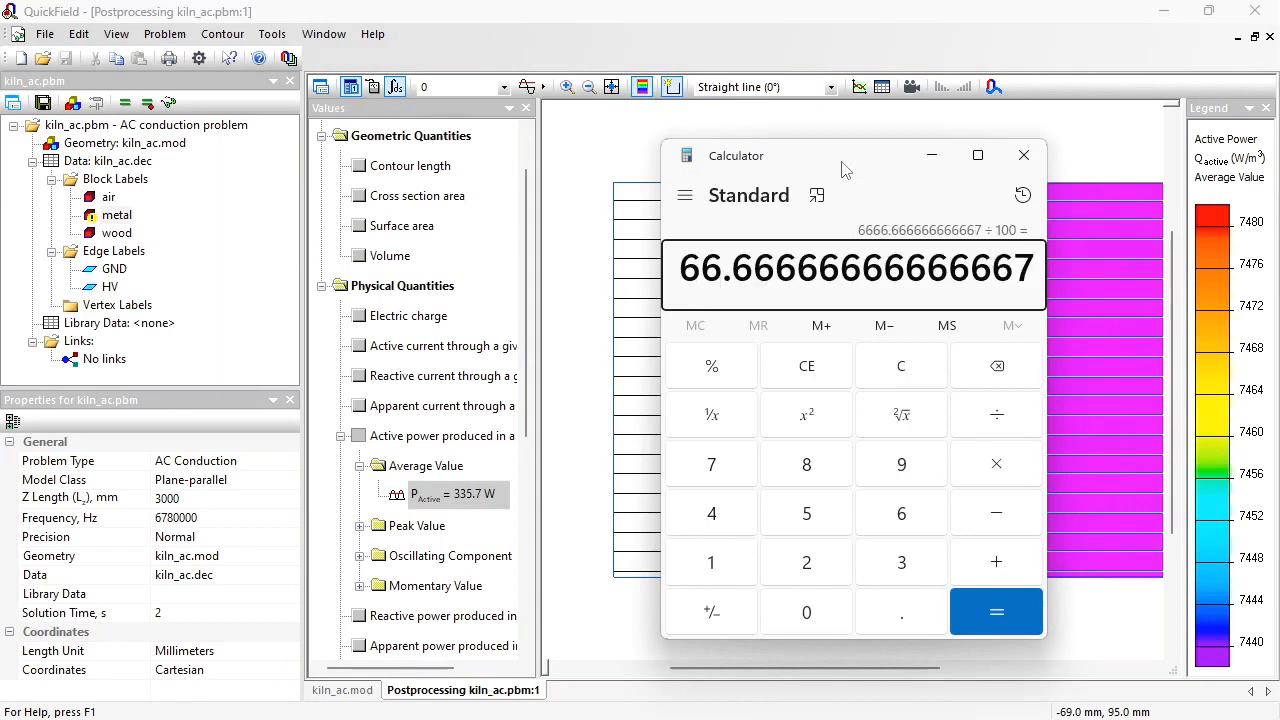
{"action": "type", "text": "*"}
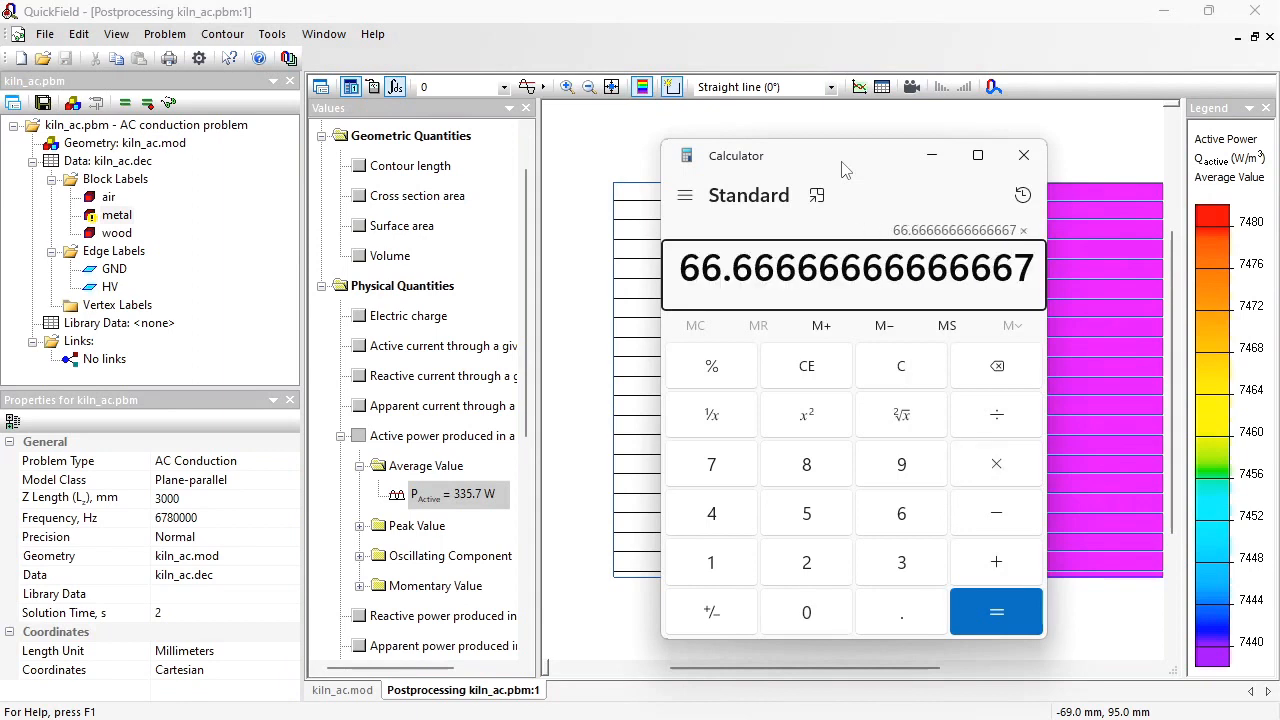
{"action": "type", "text": "335.7"}
{"action": "key", "text": "Return"}
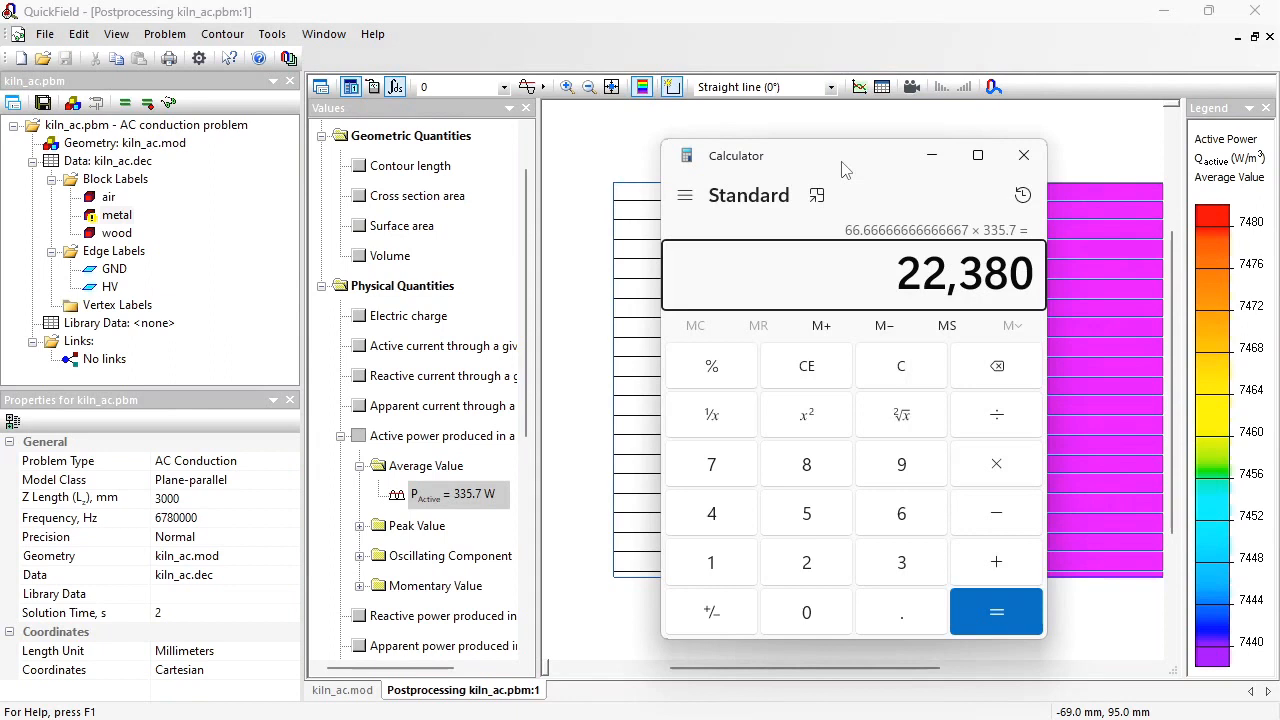
Step: Start a new problem named kiln_heat in C:\temp and proceed to its general settings
{"action": "left_click", "coordinate": [15, 70]}
{"action": "left_click", "coordinate": [17, 61]}
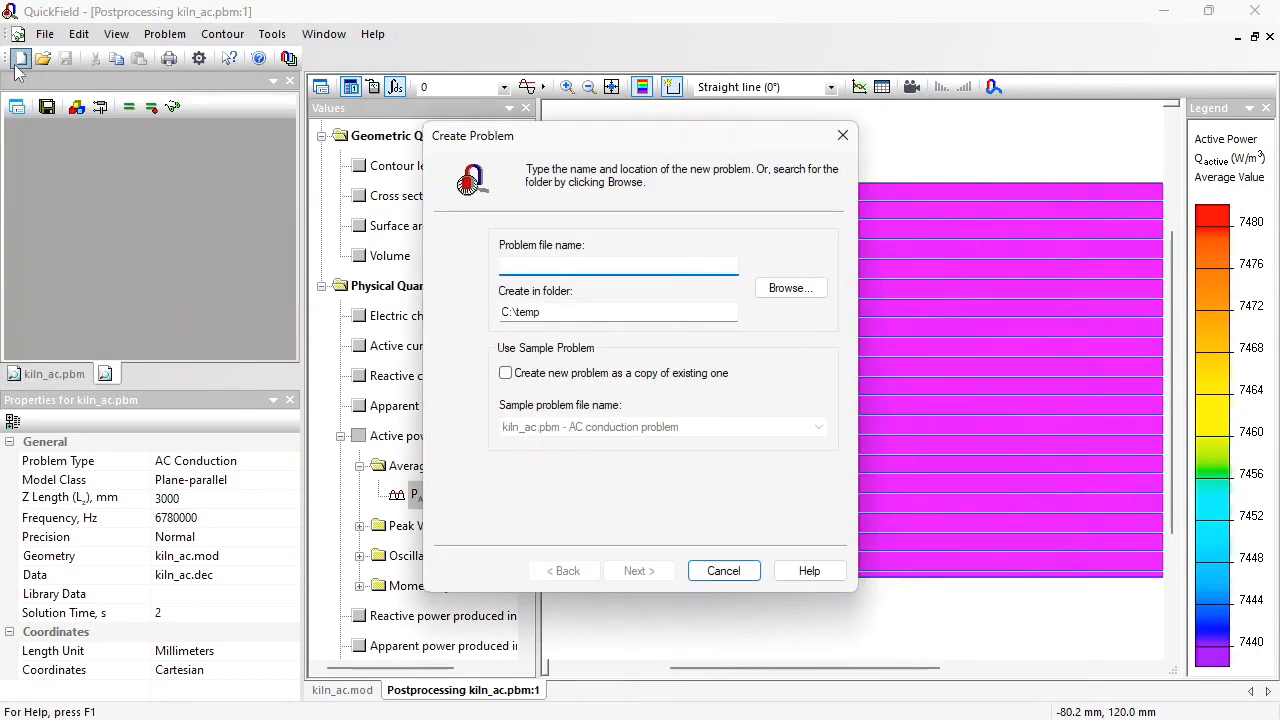
{"action": "type", "text": "kil"}
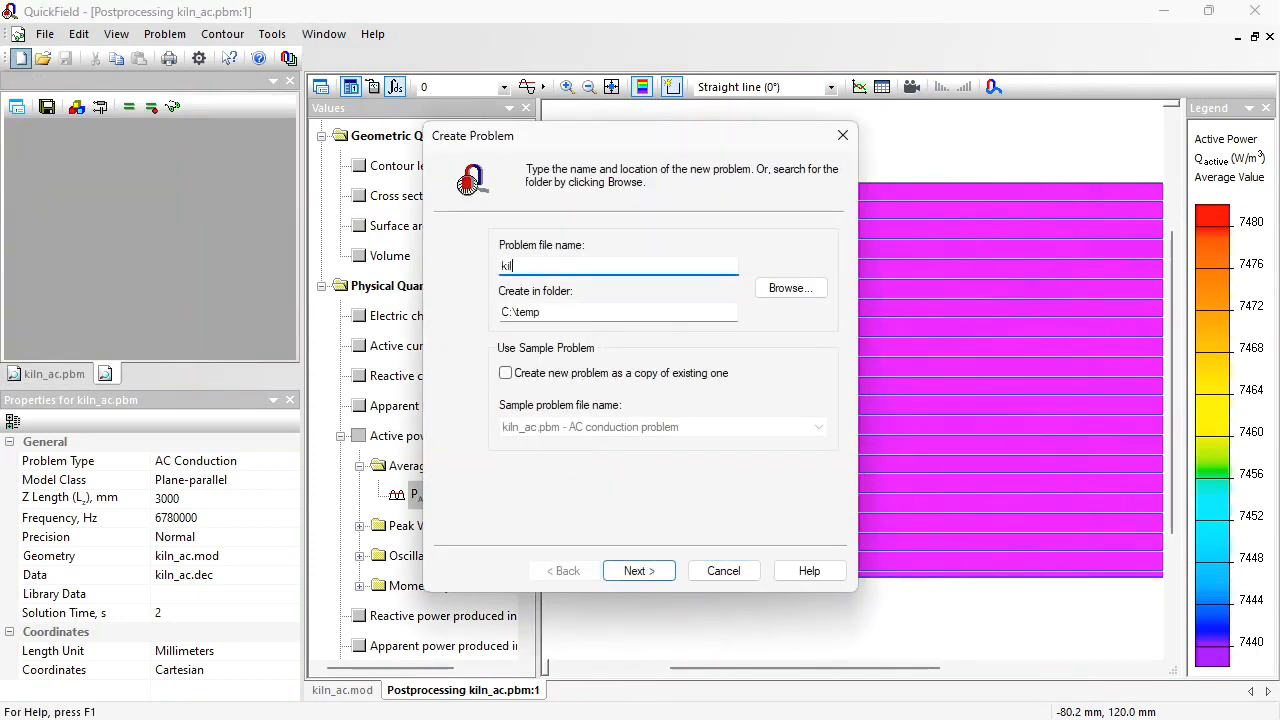
{"action": "type", "text": "n_heat"}
{"action": "left_click", "coordinate": [638, 572]}
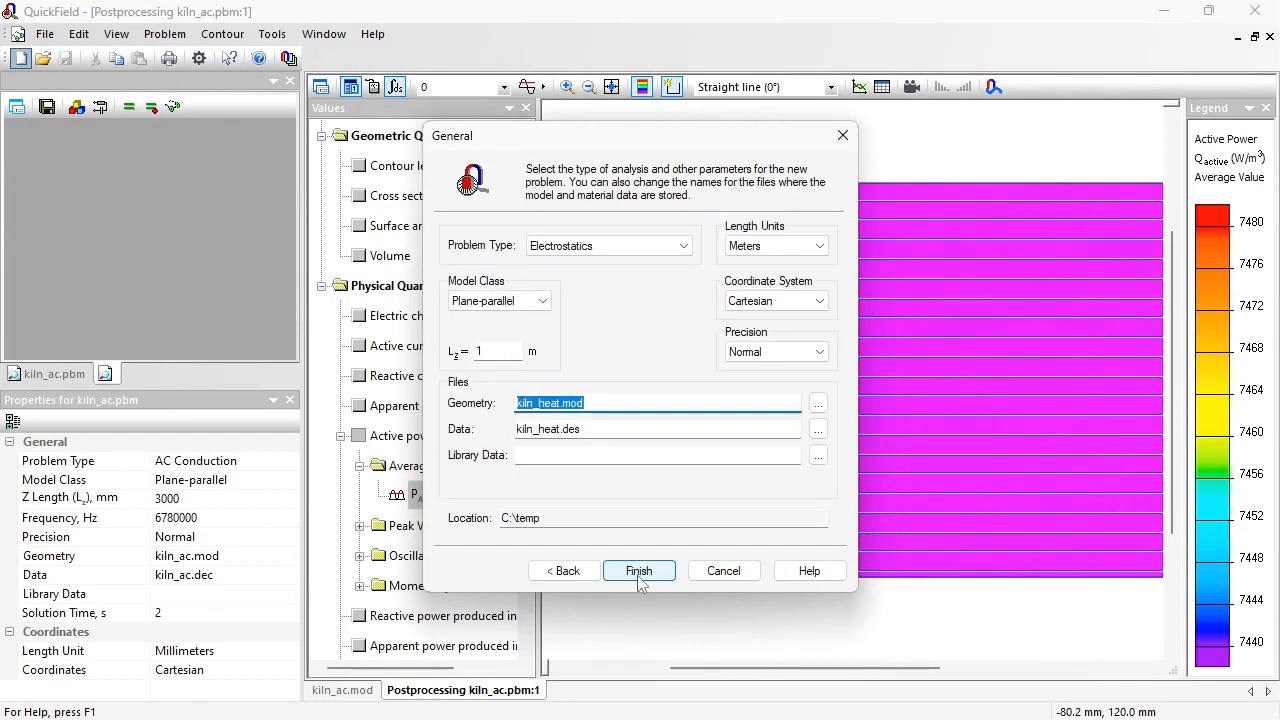
Step: Set the new problem's type to Transient Heat Transfer, its Lz depth to 3 m, and its length units to millimetres
{"action": "left_click", "coordinate": [680, 246]}
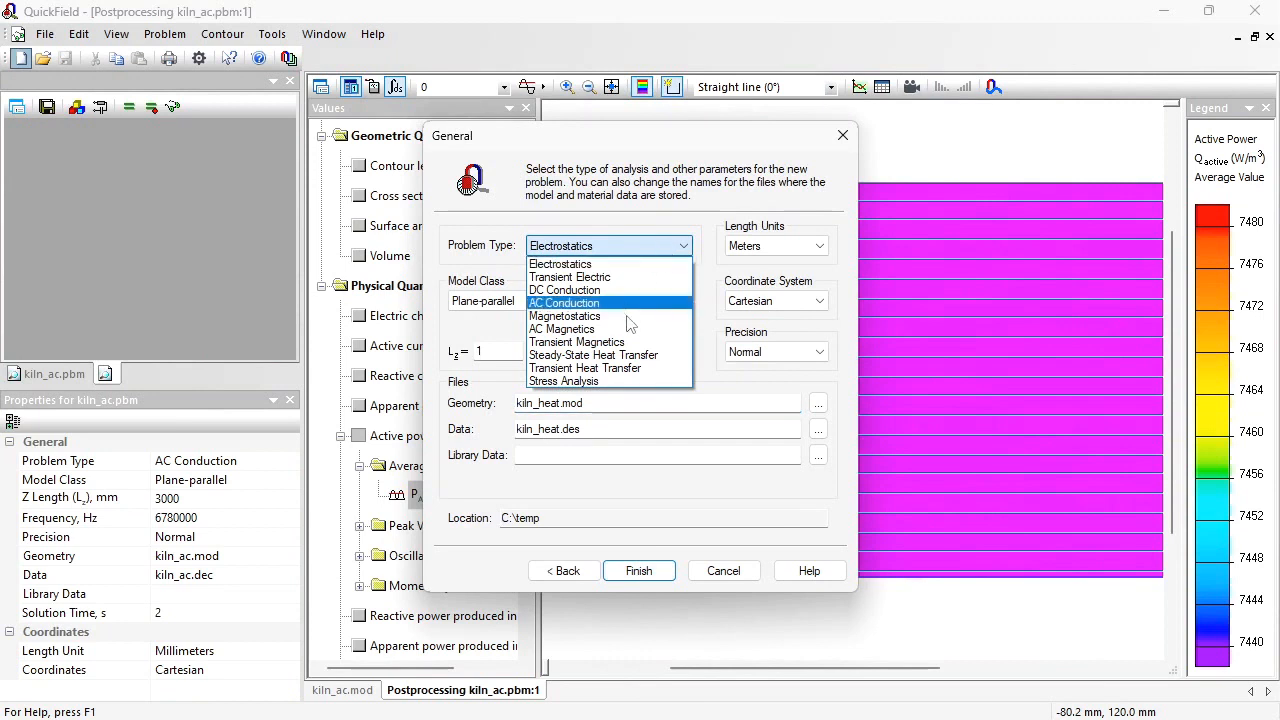
{"action": "left_click", "coordinate": [628, 369]}
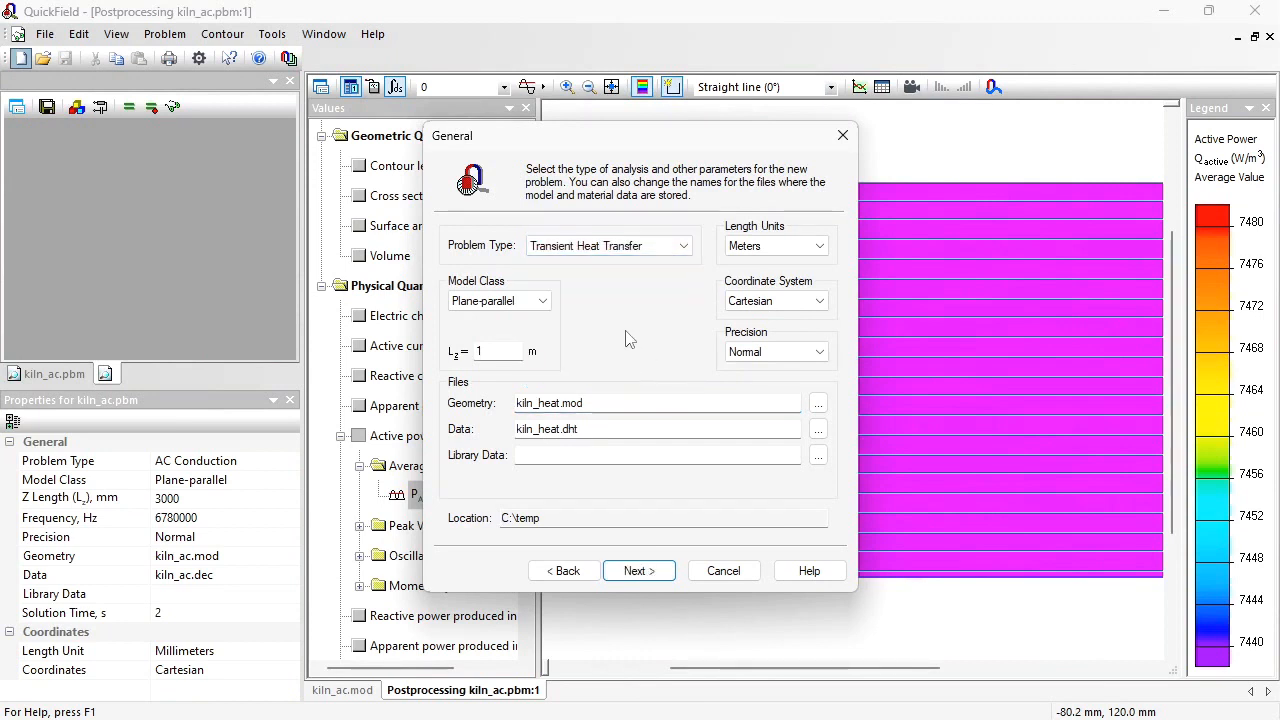
{"action": "double_click", "coordinate": [492, 358]}
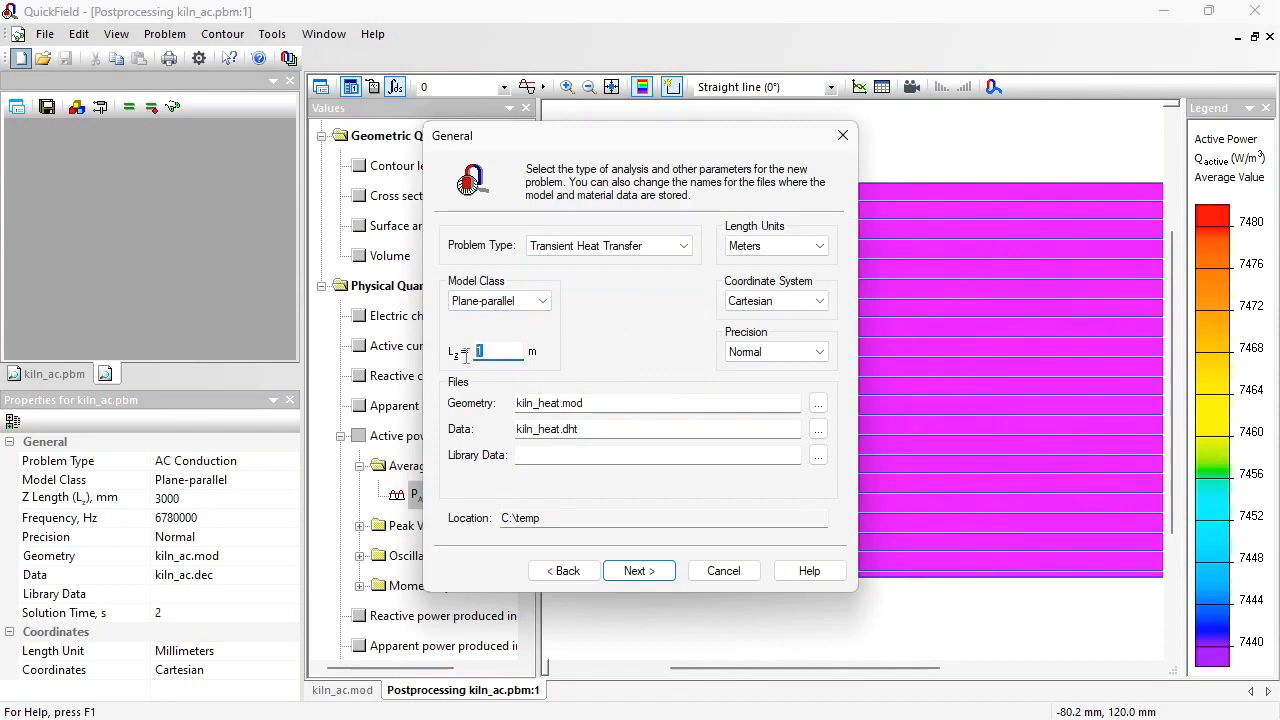
{"action": "type", "text": "3"}
{"action": "left_click", "coordinate": [785, 245]}
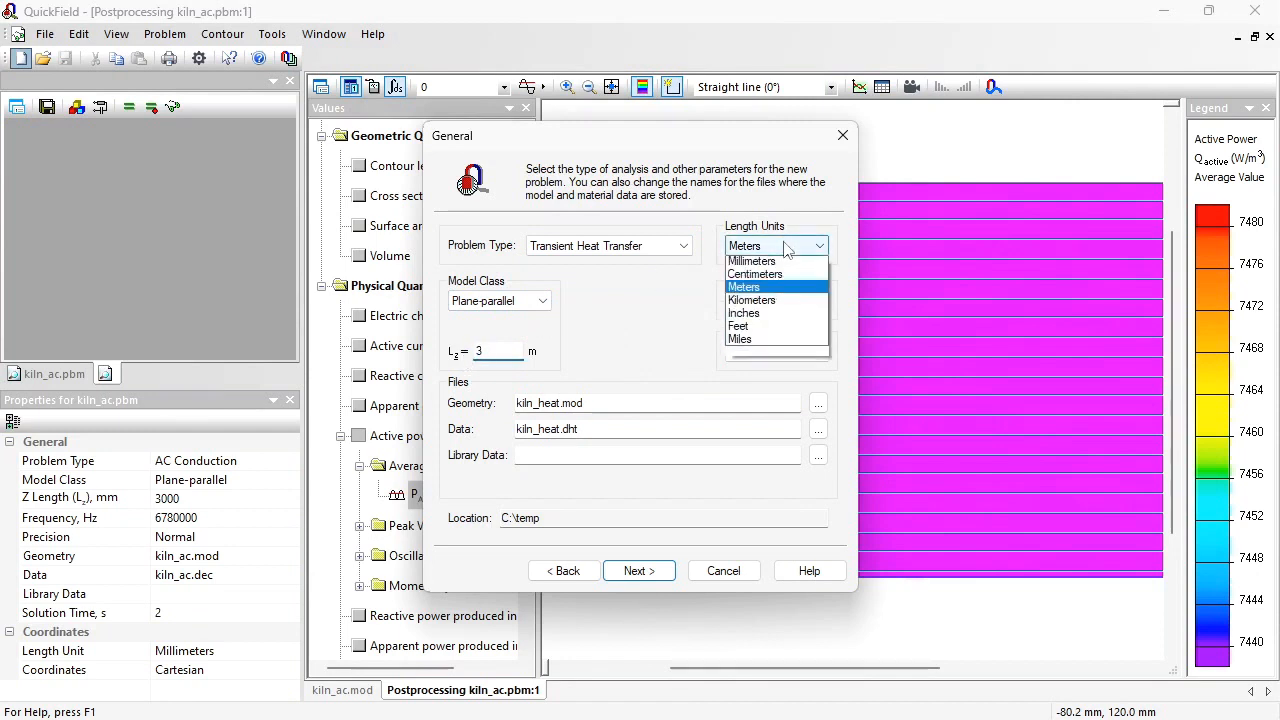
{"action": "left_click", "coordinate": [755, 275]}
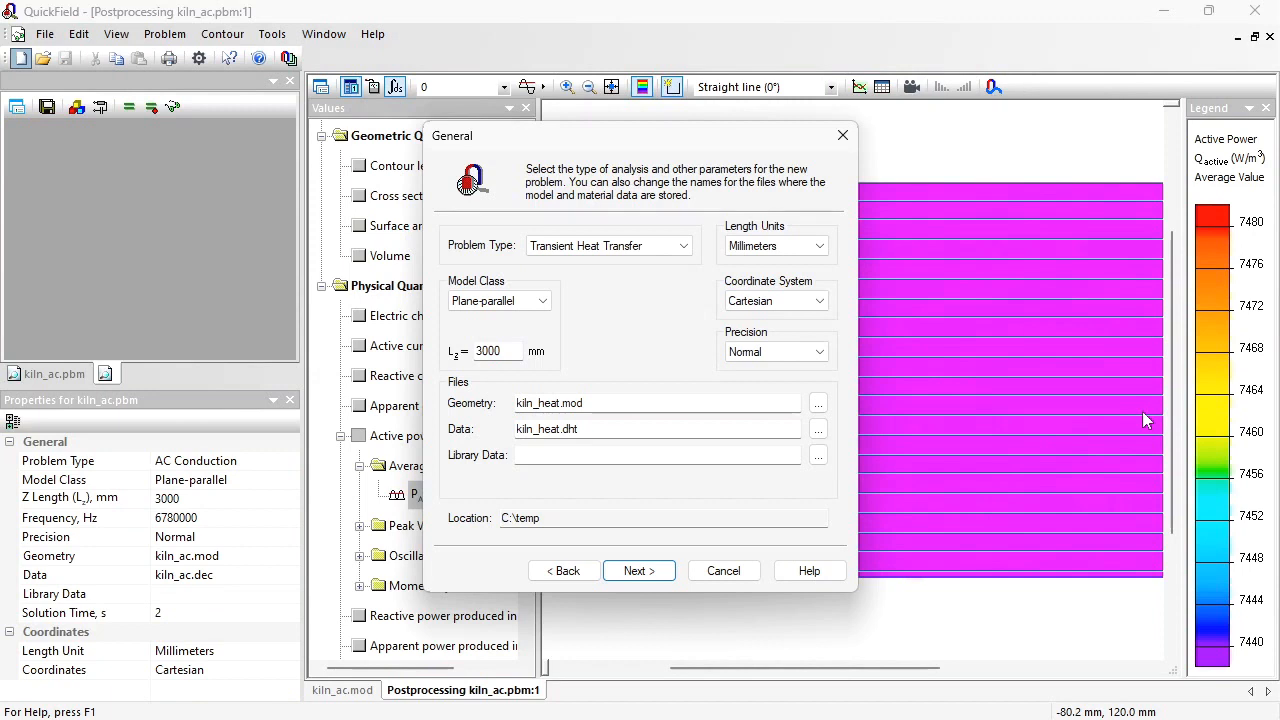
Step: Choose the existing kiln_ac.mod as the geometry file for the heat problem and proceed to the timing parameters
{"action": "left_click", "coordinate": [640, 403]}
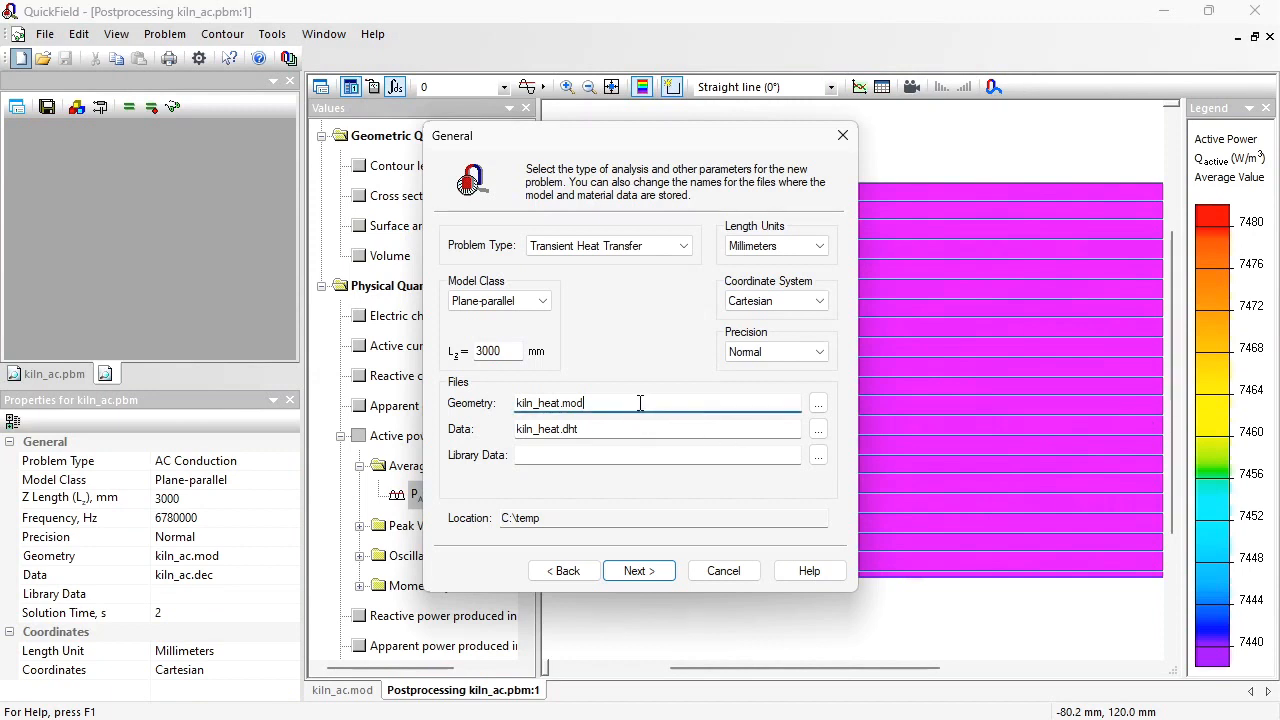
{"action": "left_click", "coordinate": [818, 403]}
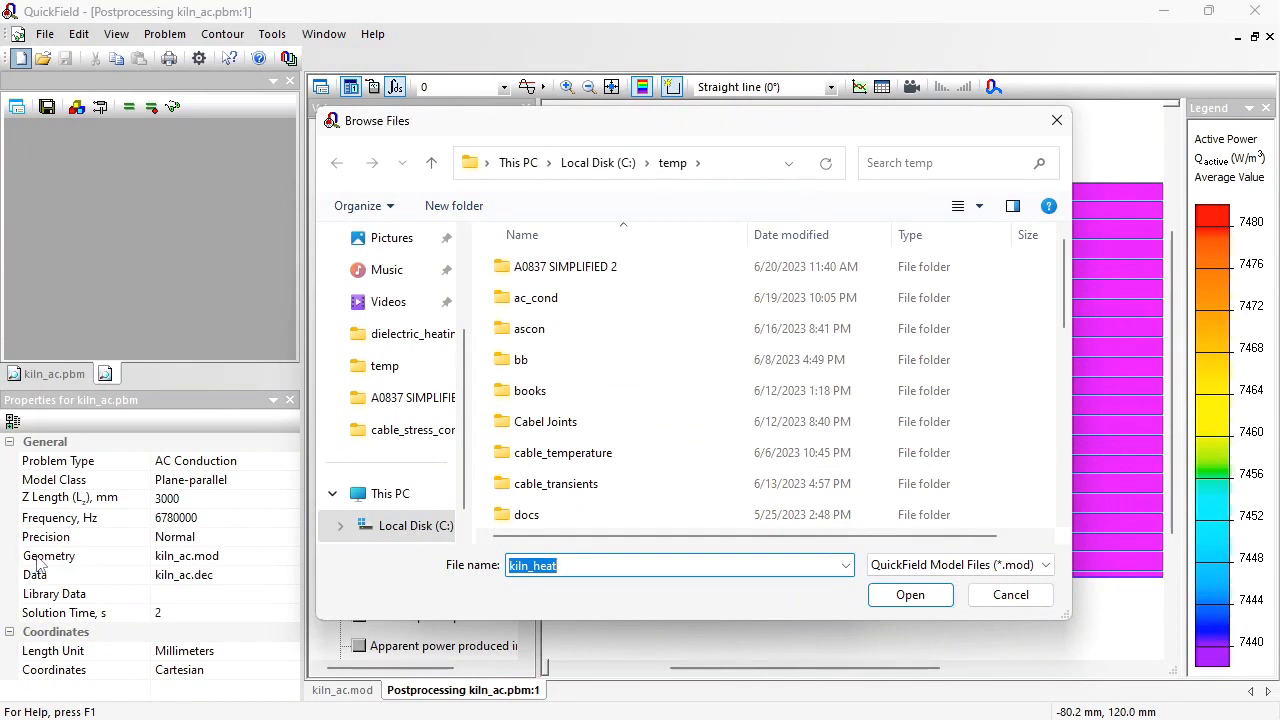
{"action": "left_click_drag", "start_coordinate": [1070, 268], "coordinate": [1073, 503]}
{"action": "left_click", "coordinate": [591, 490]}
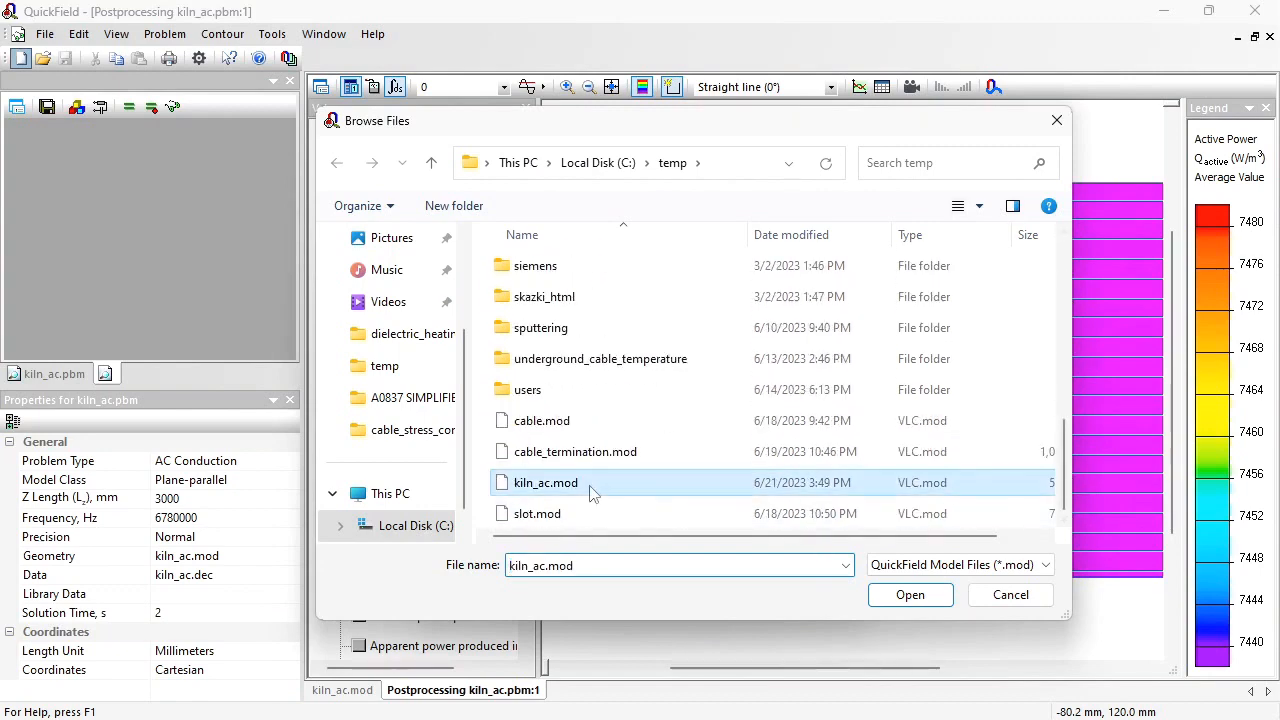
{"action": "left_click", "coordinate": [910, 594]}
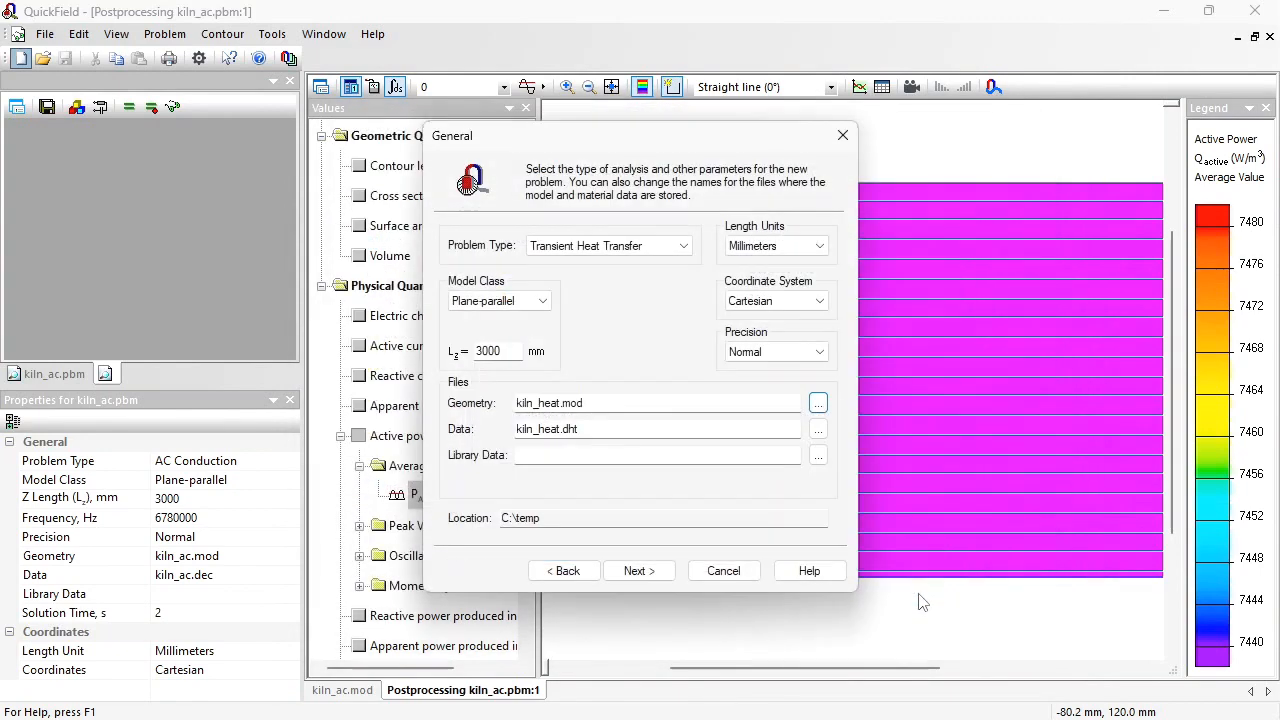
{"action": "left_click", "coordinate": [638, 572]}
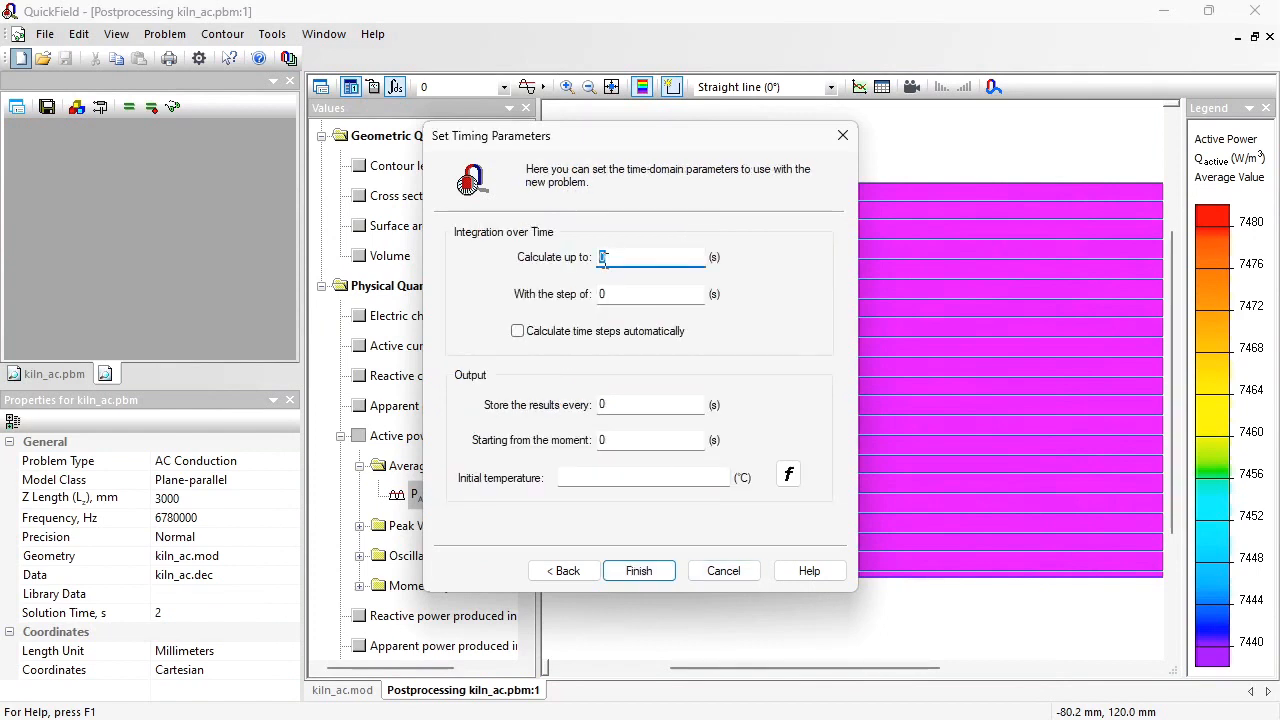
Step: Set the integration time to 14400 s with a 600 s step and initial temperature 20 °C, and finish creating the problem
{"action": "key", "text": "BackSpace"}
{"action": "type", "text": "14400"}
{"action": "key", "text": "Tab"}
{"action": "type", "text": "600"}
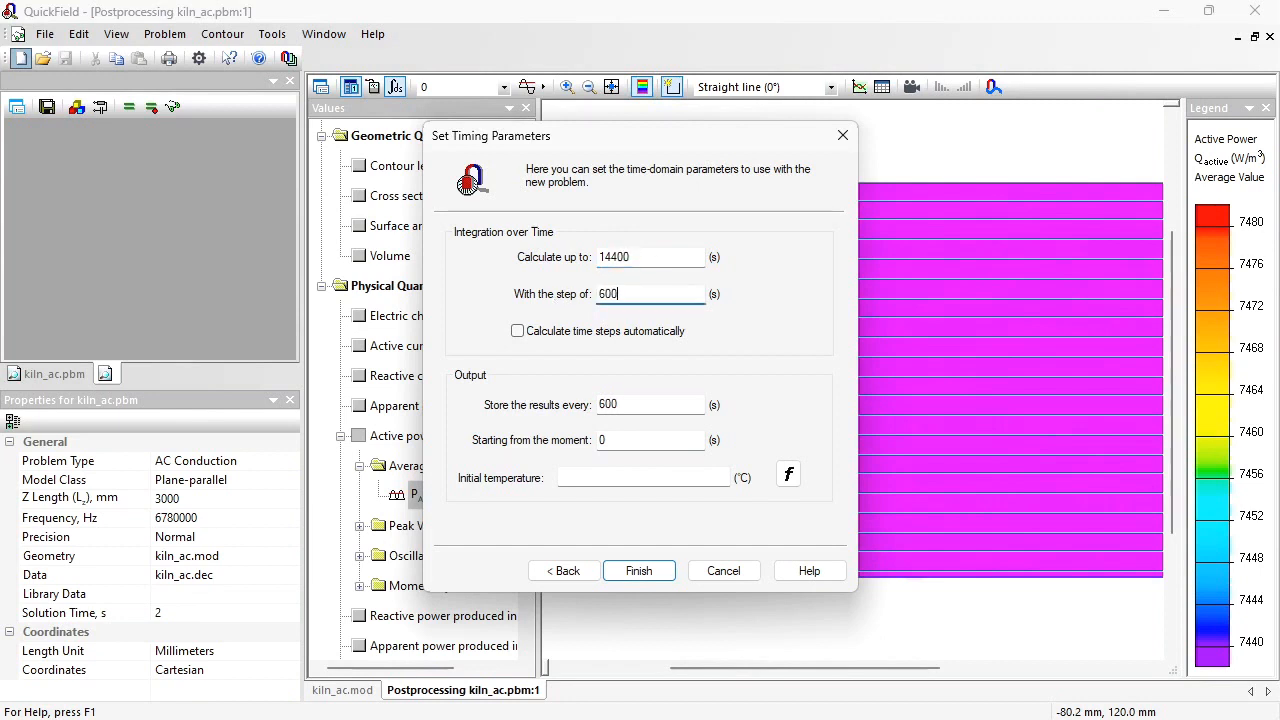
{"action": "left_click", "coordinate": [594, 478]}
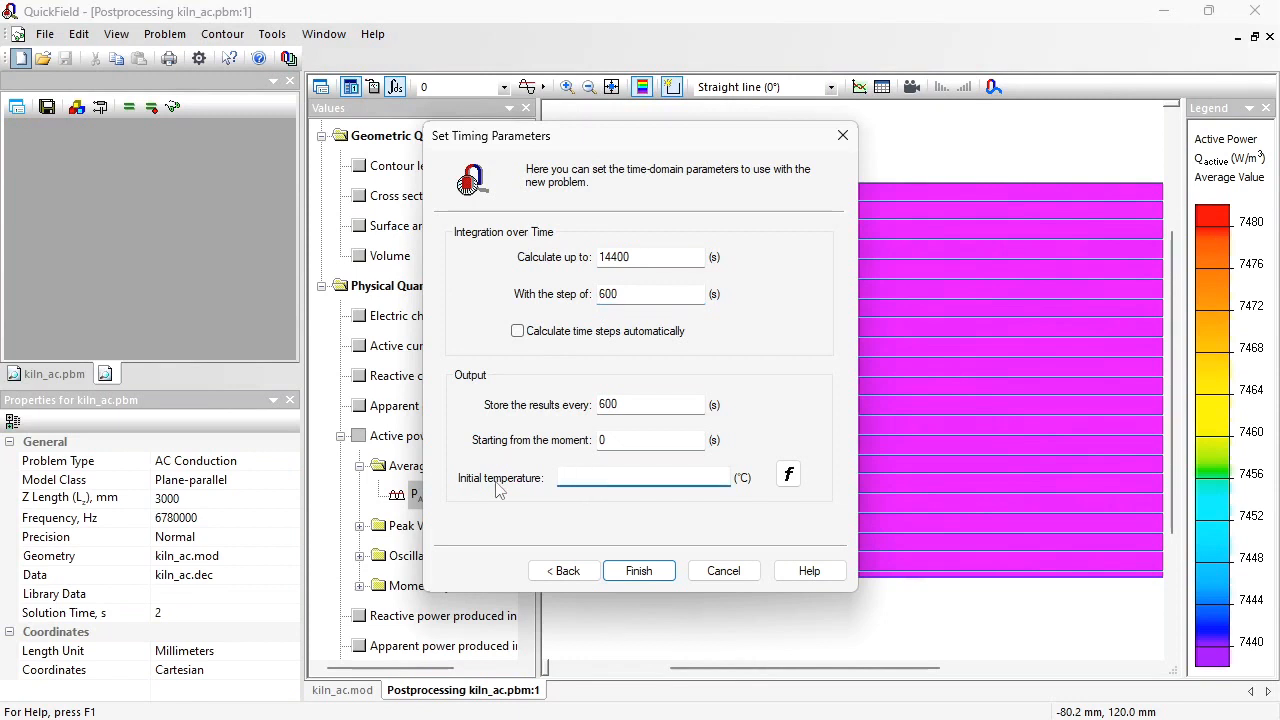
{"action": "type", "text": "20"}
{"action": "left_click", "coordinate": [639, 571]}
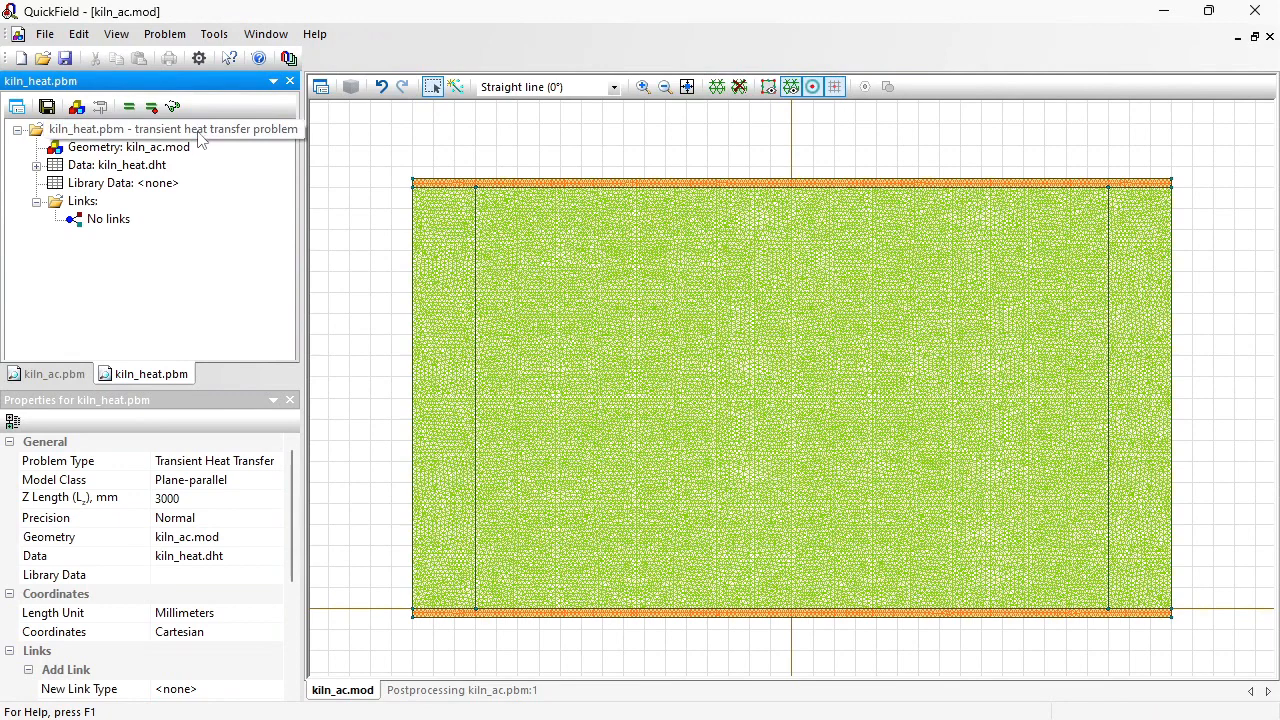
Step: Open the kiln_ac.mod geometry and confirm the air block label with its thermal conductivity left as None
{"action": "left_click", "coordinate": [165, 151]}
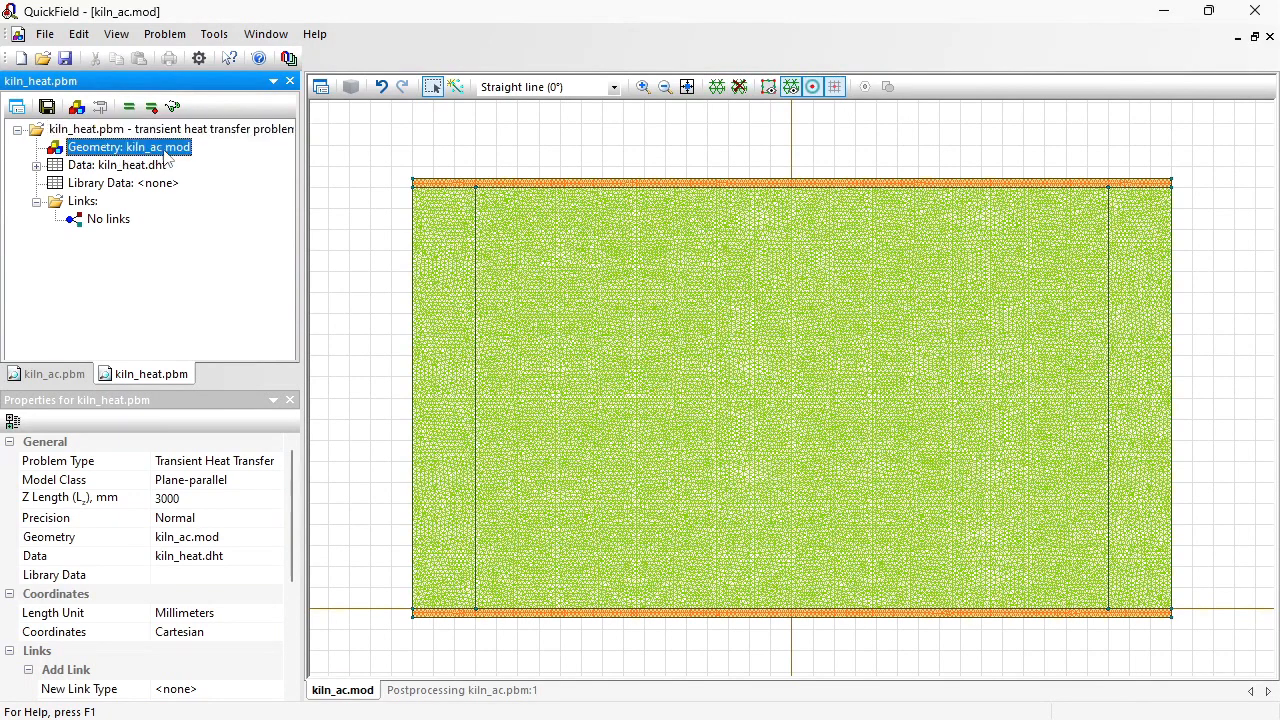
{"action": "double_click", "coordinate": [150, 148]}
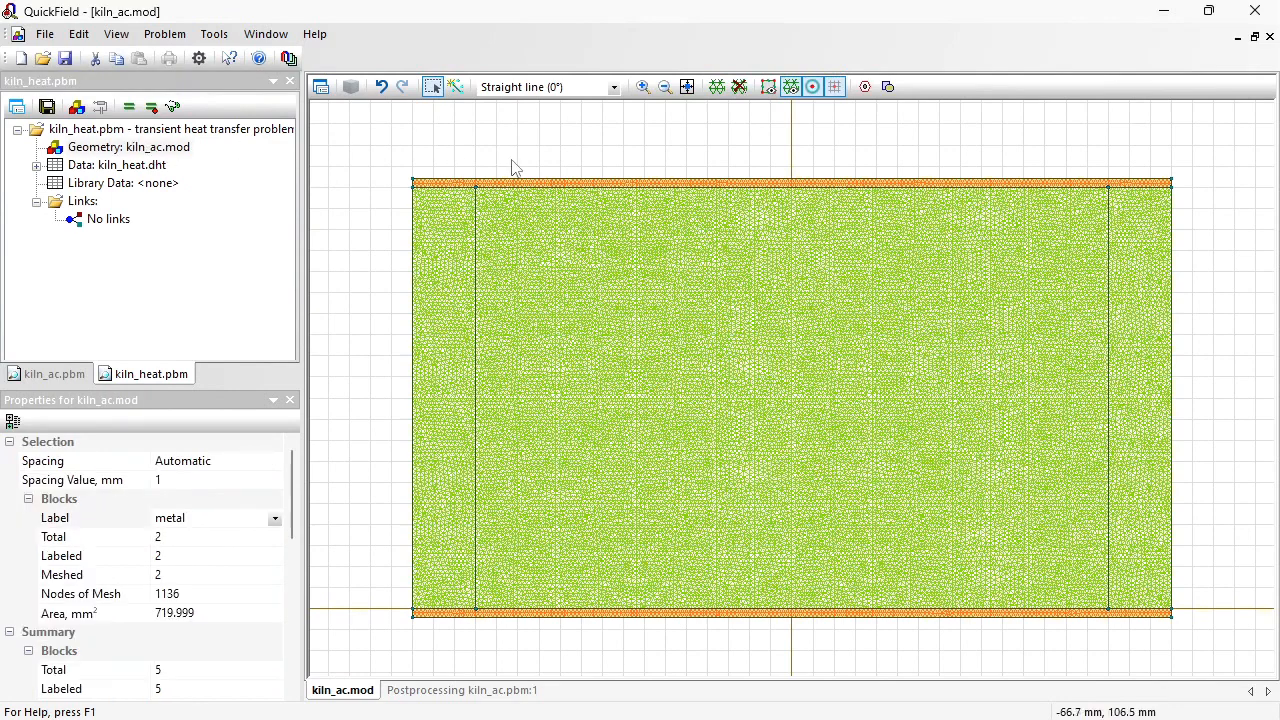
{"action": "left_click", "coordinate": [36, 165]}
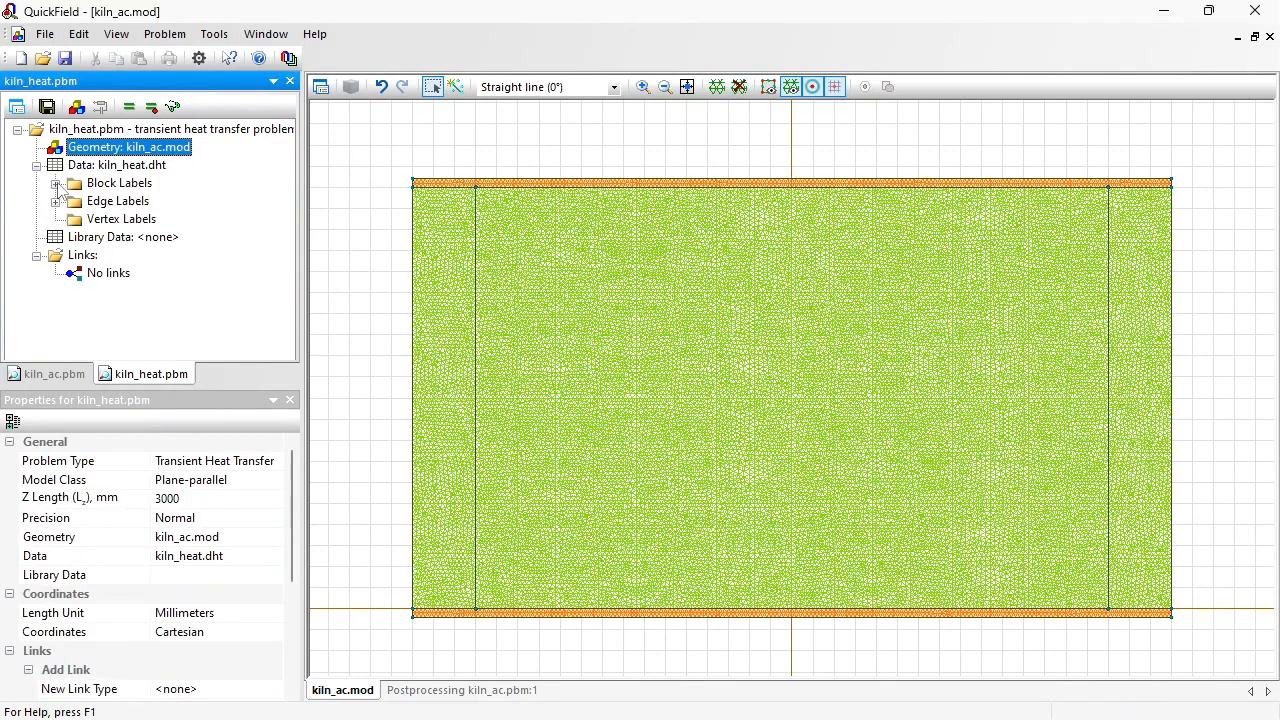
{"action": "left_click", "coordinate": [55, 183]}
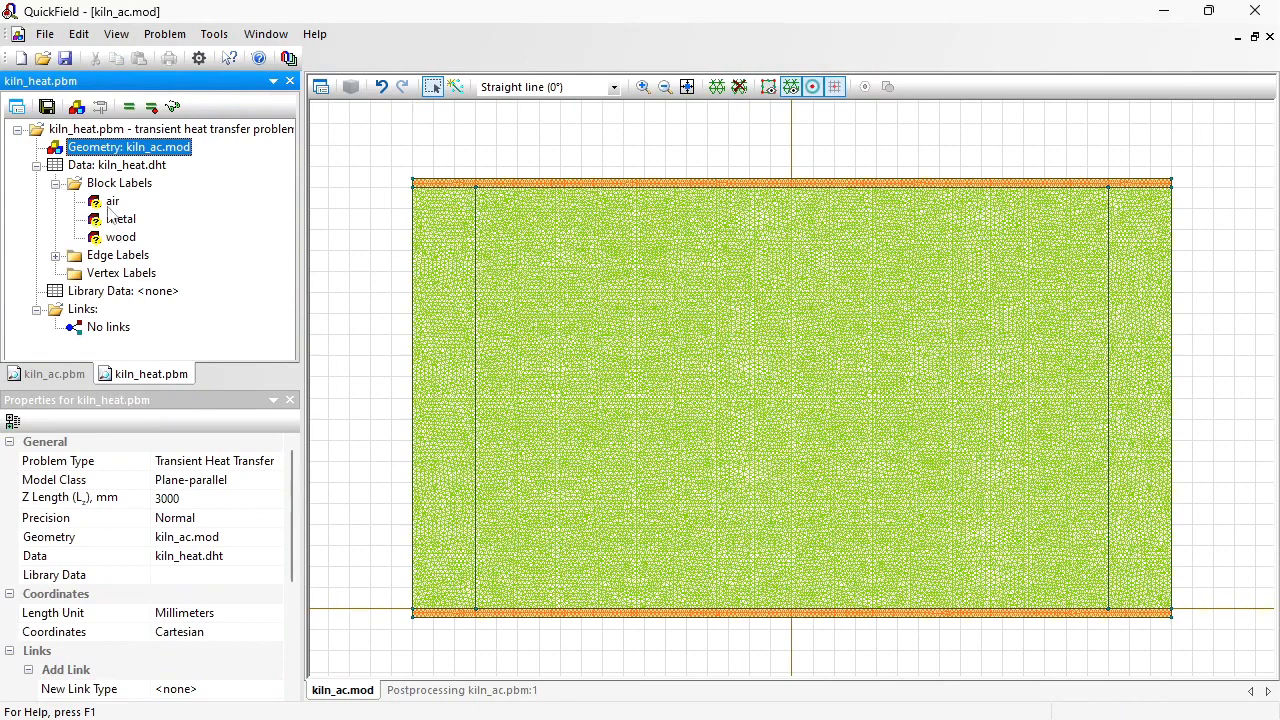
{"action": "left_click", "coordinate": [111, 203]}
{"action": "double_click", "coordinate": [111, 206]}
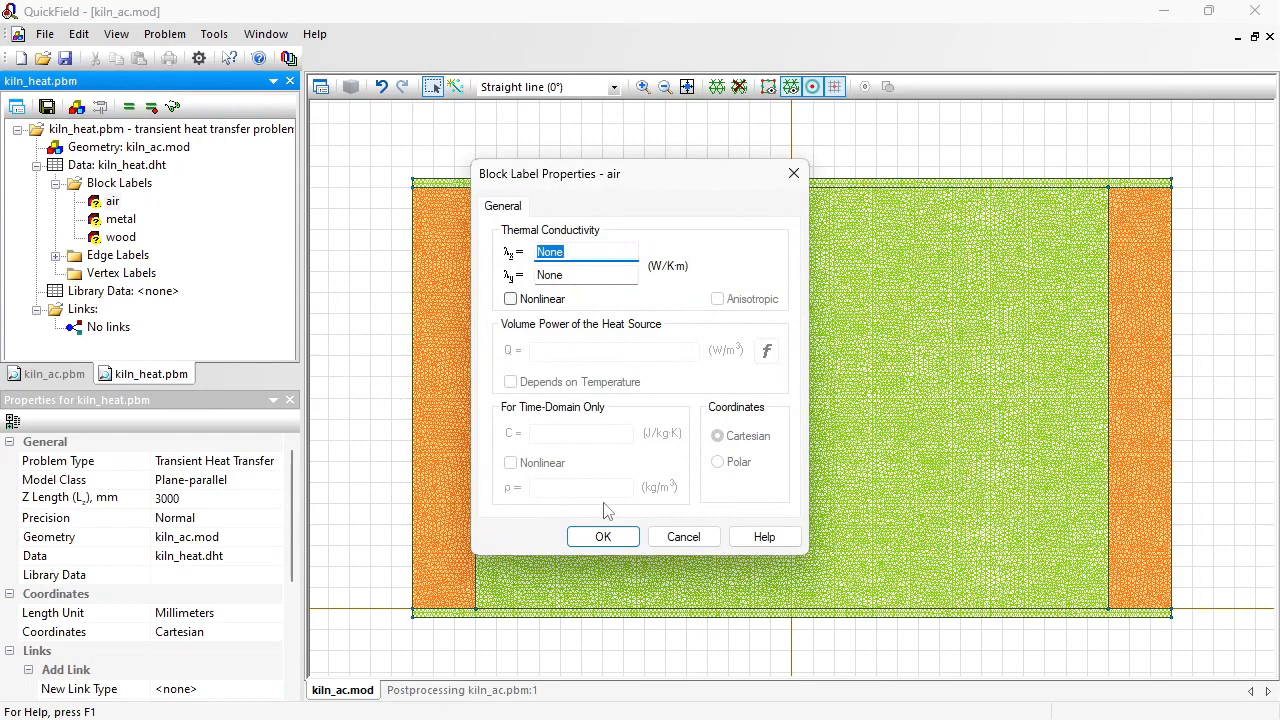
{"action": "left_click", "coordinate": [603, 537]}
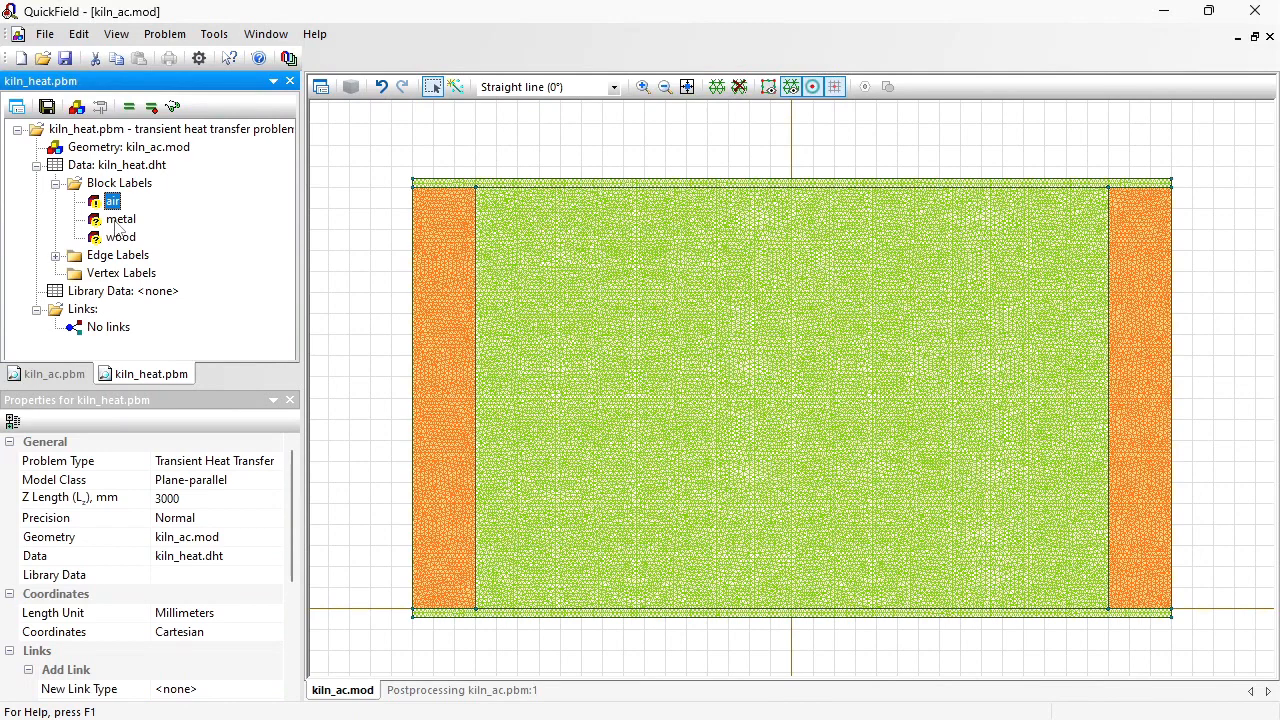
Step: Define the metal block with thermal conductivity 40 W/K·m, specific heat 420 J/kg·K, and density 7800 kg/m³
{"action": "left_click", "coordinate": [118, 221]}
{"action": "double_click", "coordinate": [115, 222]}
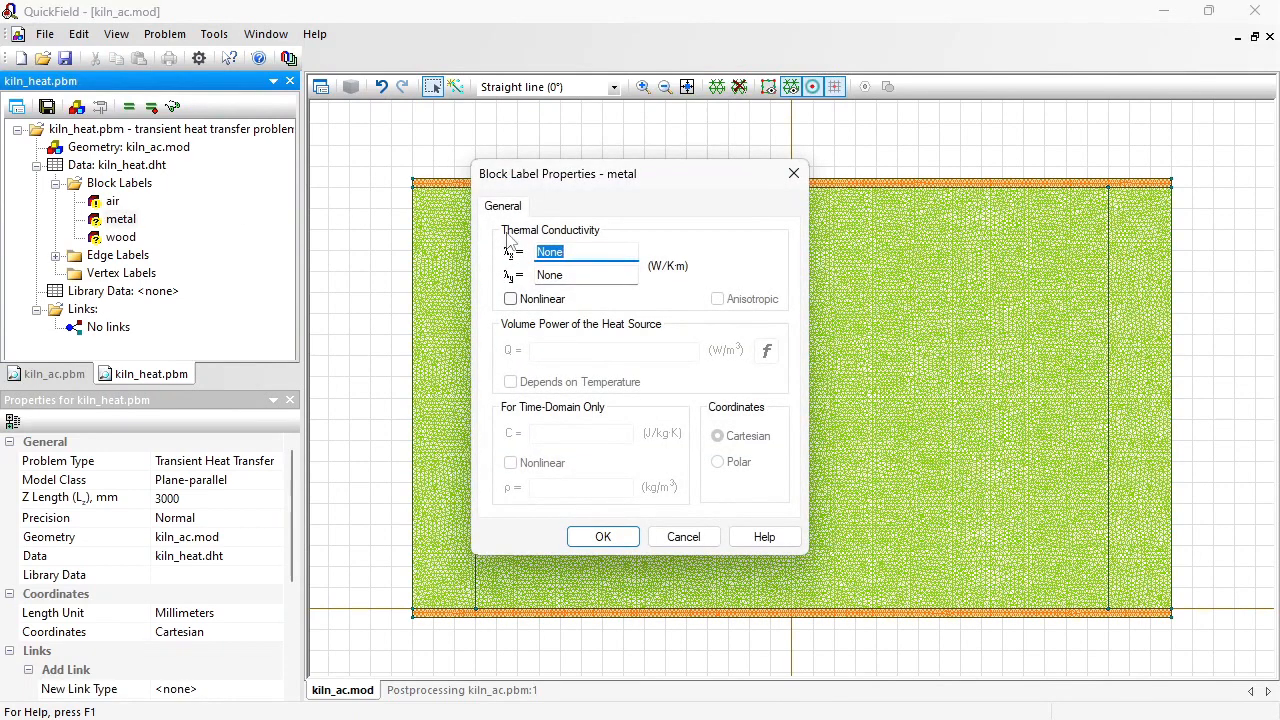
{"action": "type", "text": "40"}
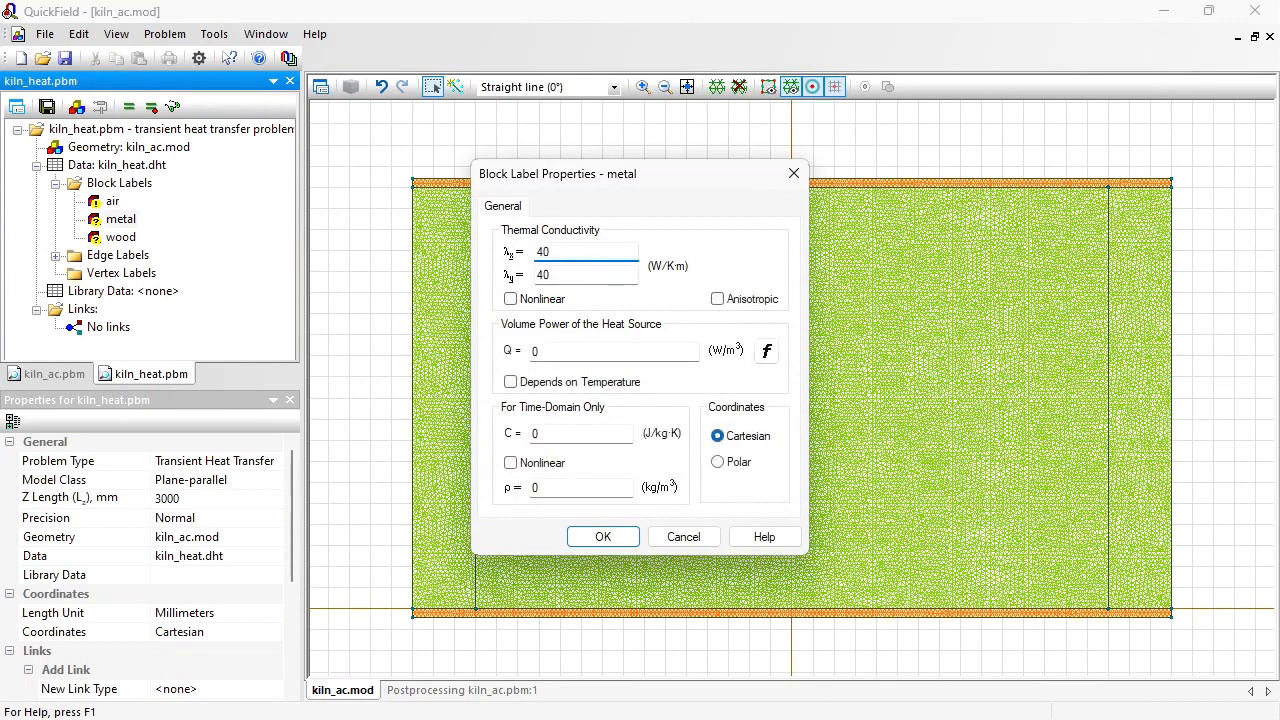
{"action": "left_click", "coordinate": [564, 430]}
{"action": "left_click_drag", "start_coordinate": [564, 430], "coordinate": [493, 436]}
{"action": "type", "text": "420"}
{"action": "left_click_drag", "start_coordinate": [588, 492], "coordinate": [474, 505]}
{"action": "type", "text": "7800"}
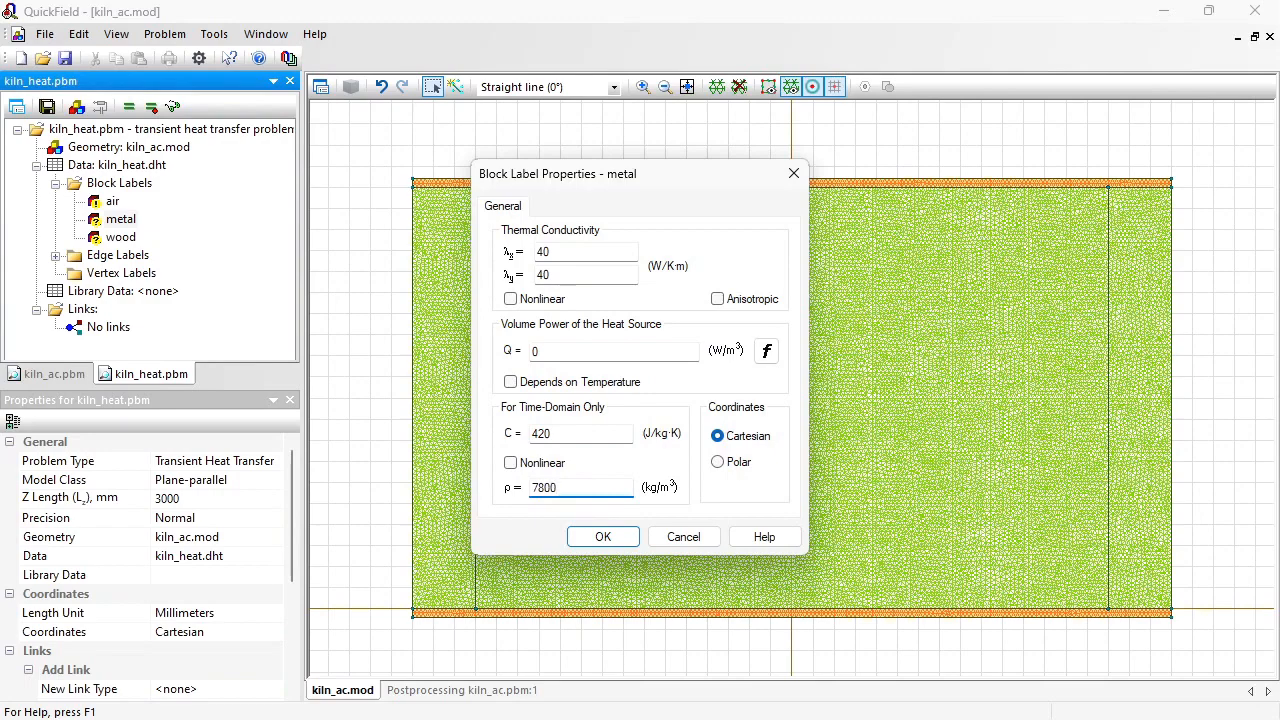
{"action": "left_click", "coordinate": [620, 538]}
Step: Define the wood block with thermal conductivity 0.6 W/K·m, specific heat 2300 J/kg·K, and density 800 kg/m³, keeping the heat source at 0
{"action": "left_click", "coordinate": [122, 238]}
{"action": "double_click", "coordinate": [125, 244]}
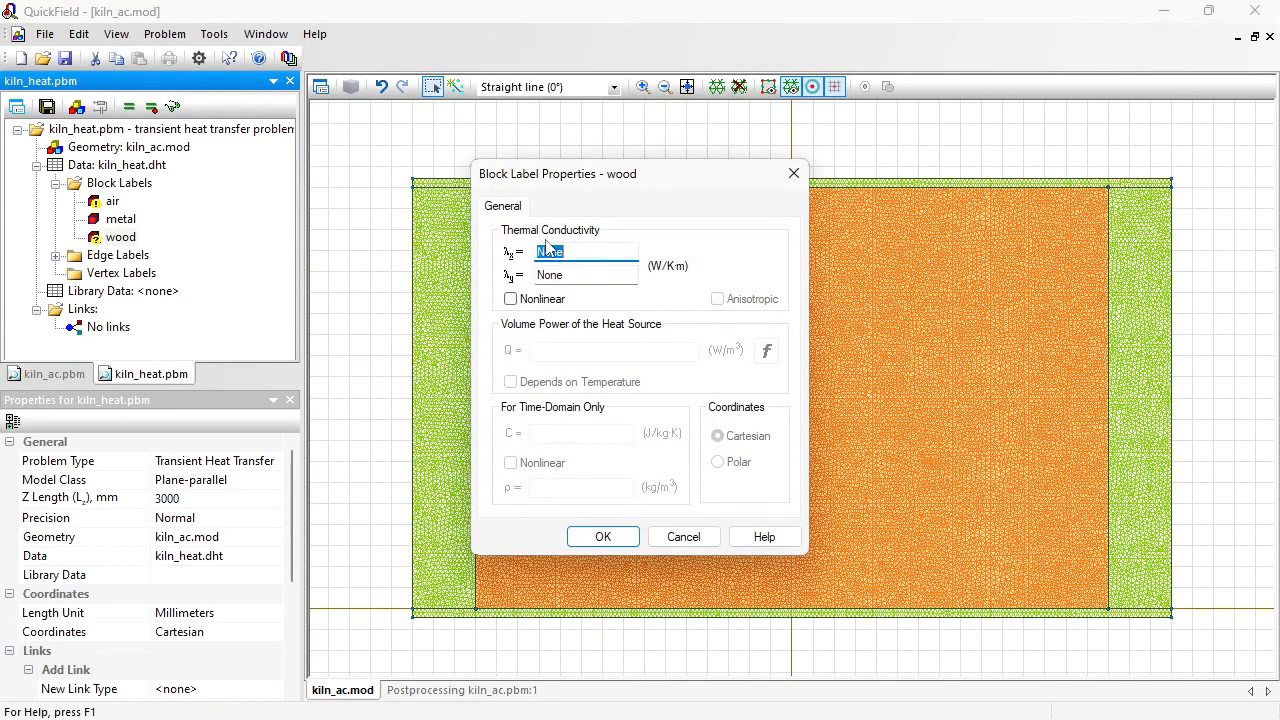
{"action": "type", "text": "0.6"}
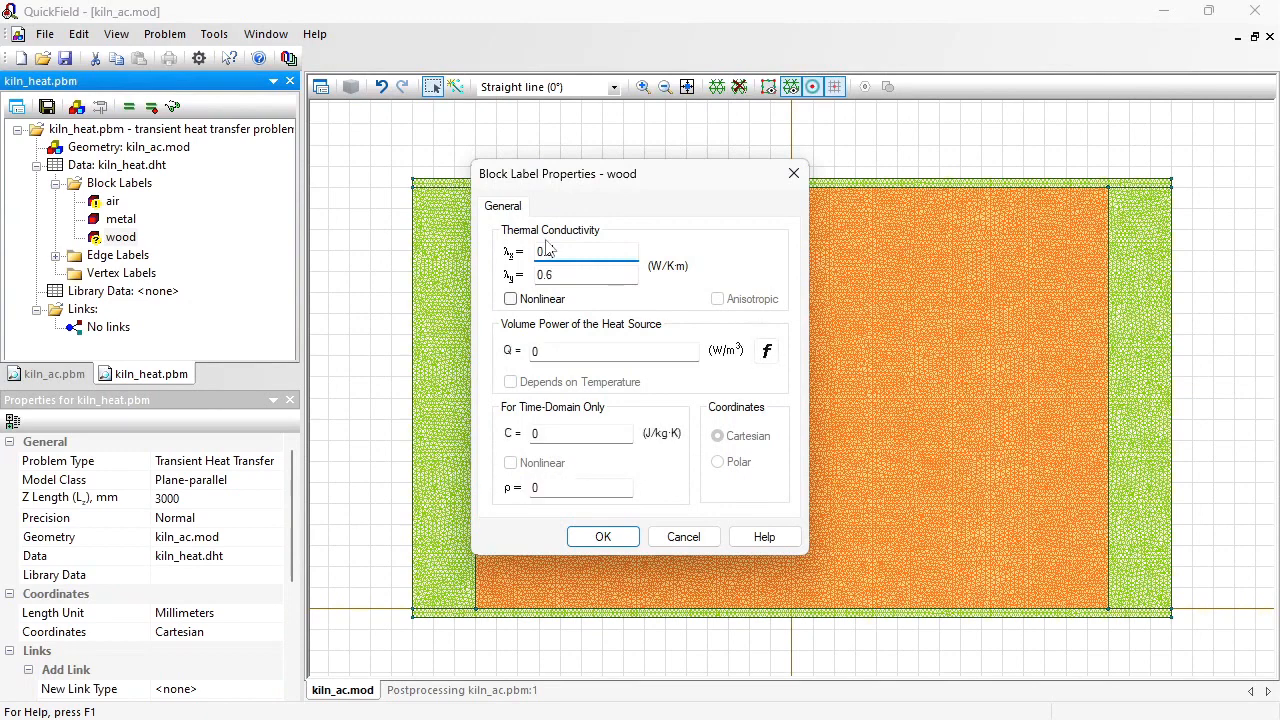
{"action": "left_click", "coordinate": [549, 432]}
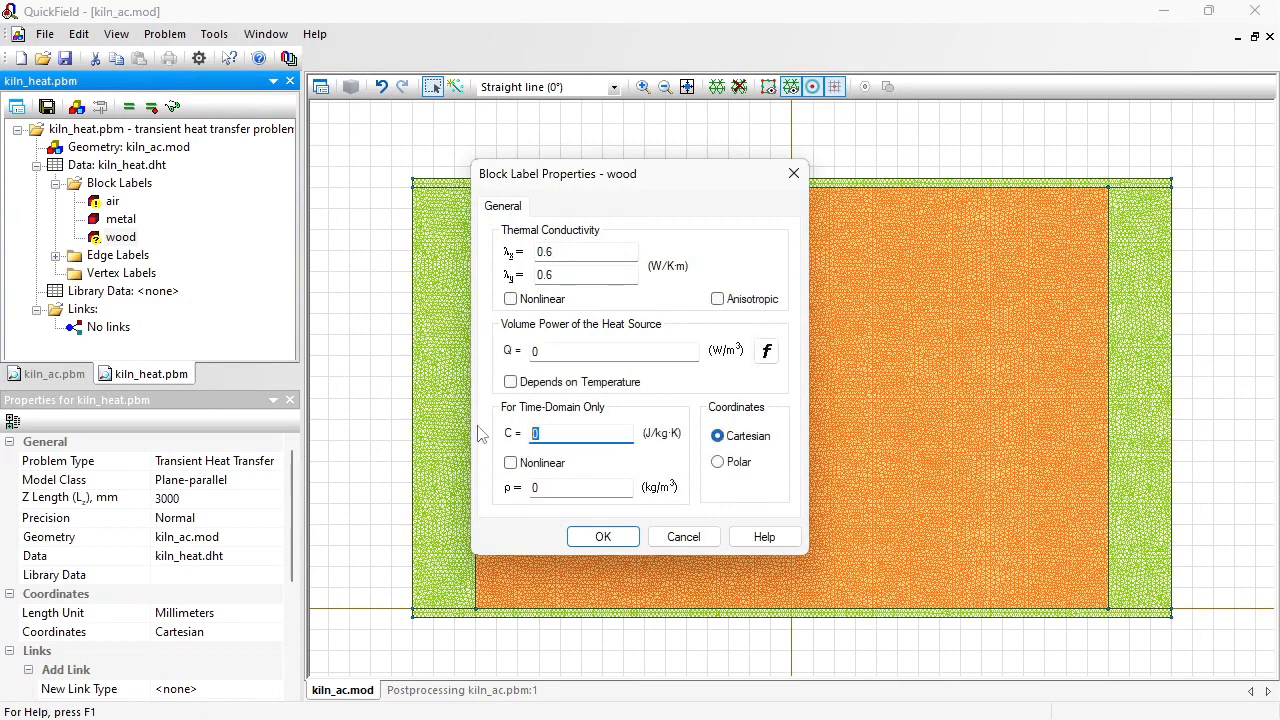
{"action": "type", "text": "2300"}
{"action": "left_click", "coordinate": [549, 490]}
{"action": "type", "text": "800"}
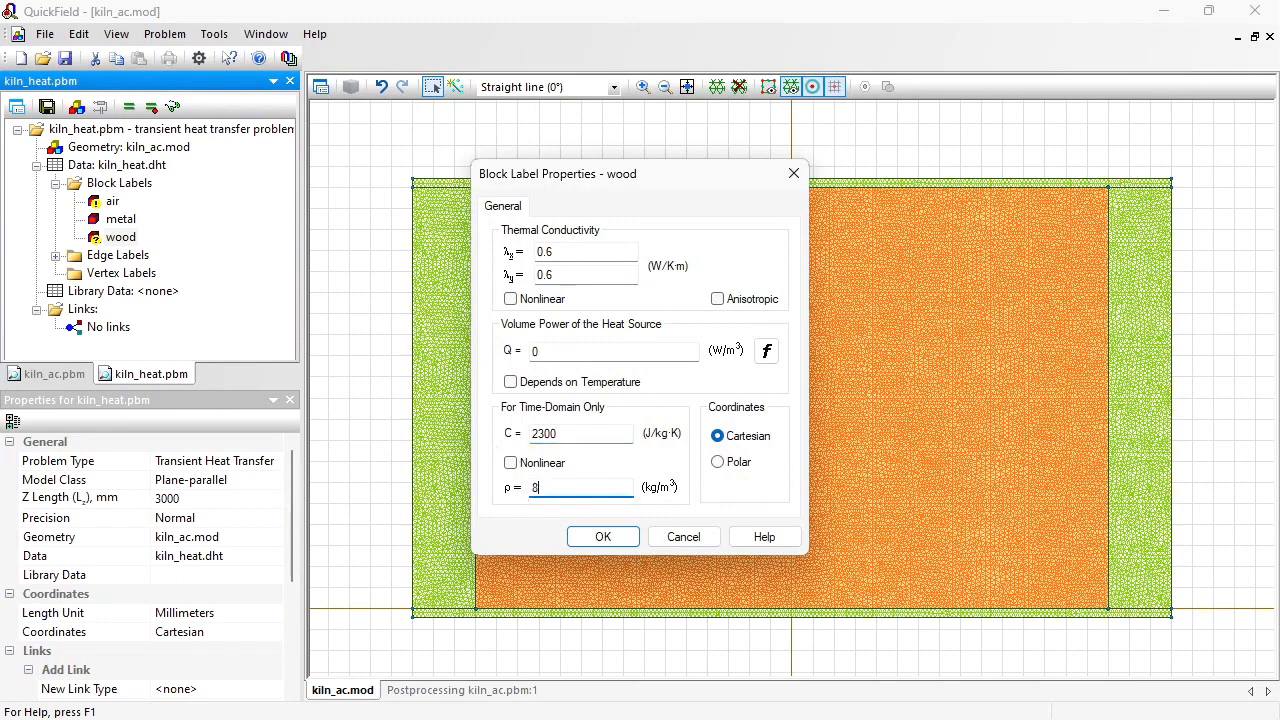
{"action": "left_click", "coordinate": [559, 350]}
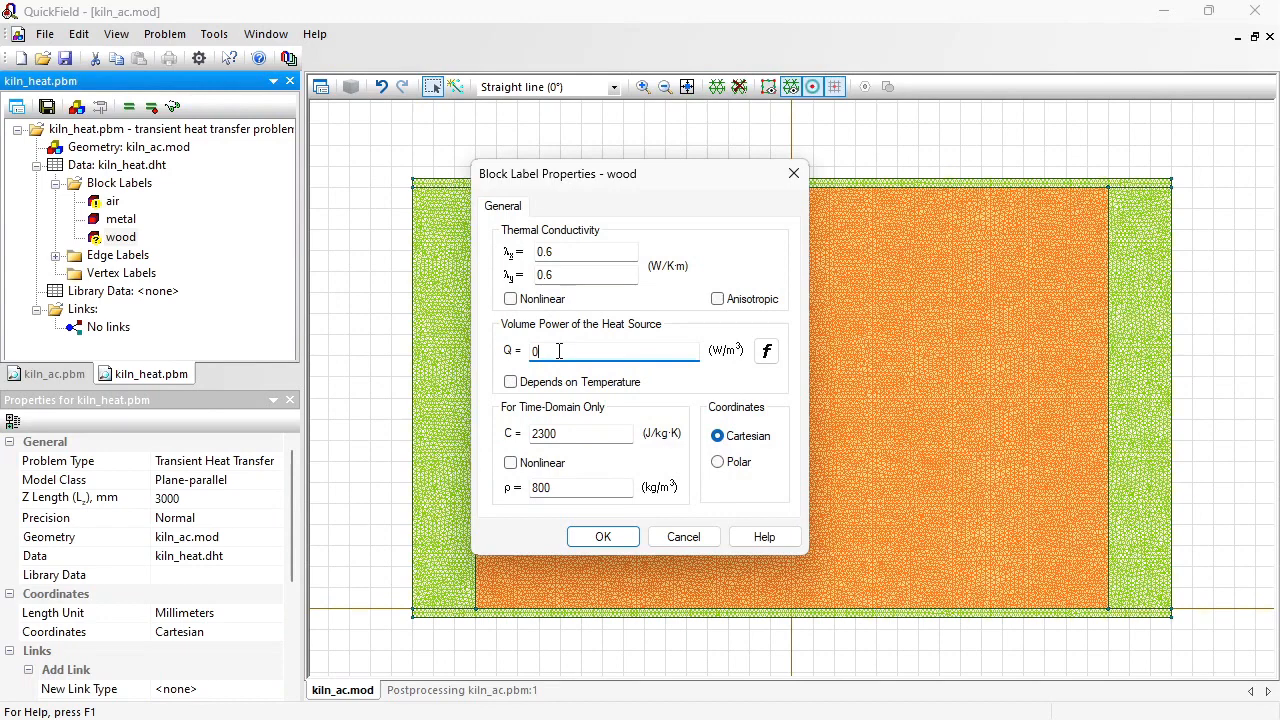
{"action": "left_click", "coordinate": [605, 540]}
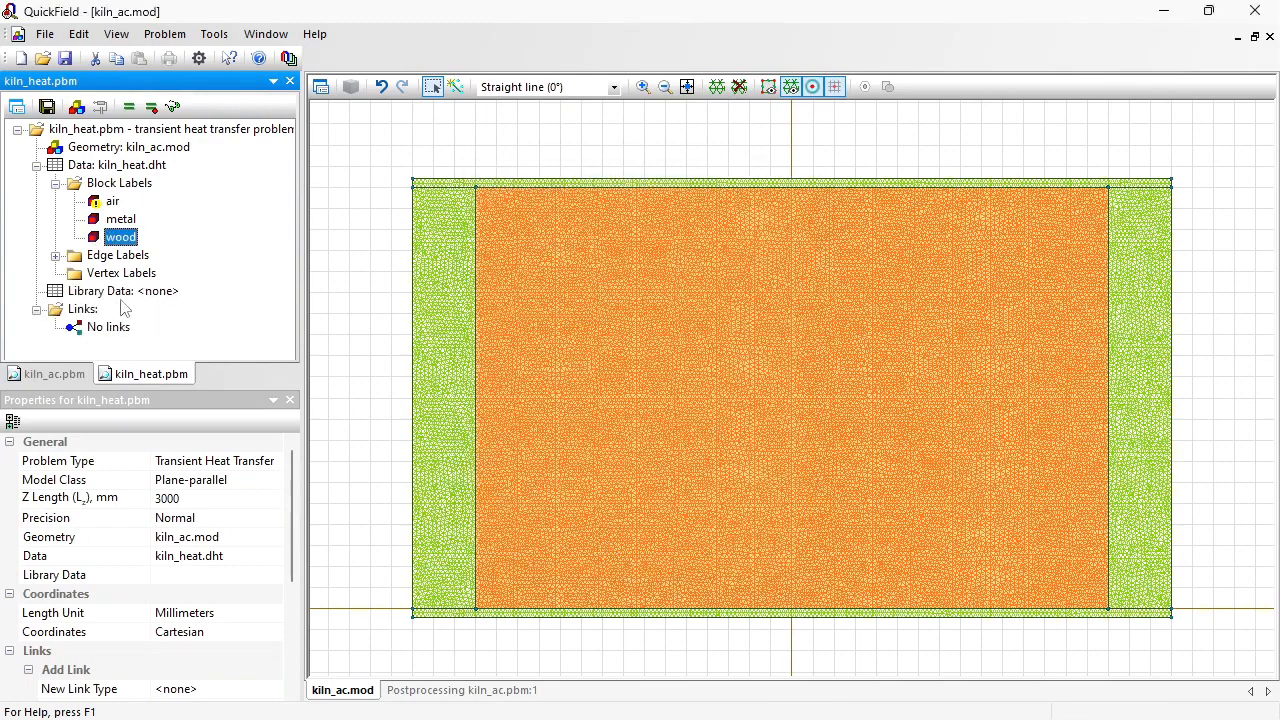
Step: Confirm the GND and HV edge labels with no thermal boundary condition enabled
{"action": "left_click", "coordinate": [56, 255]}
{"action": "left_click", "coordinate": [118, 274]}
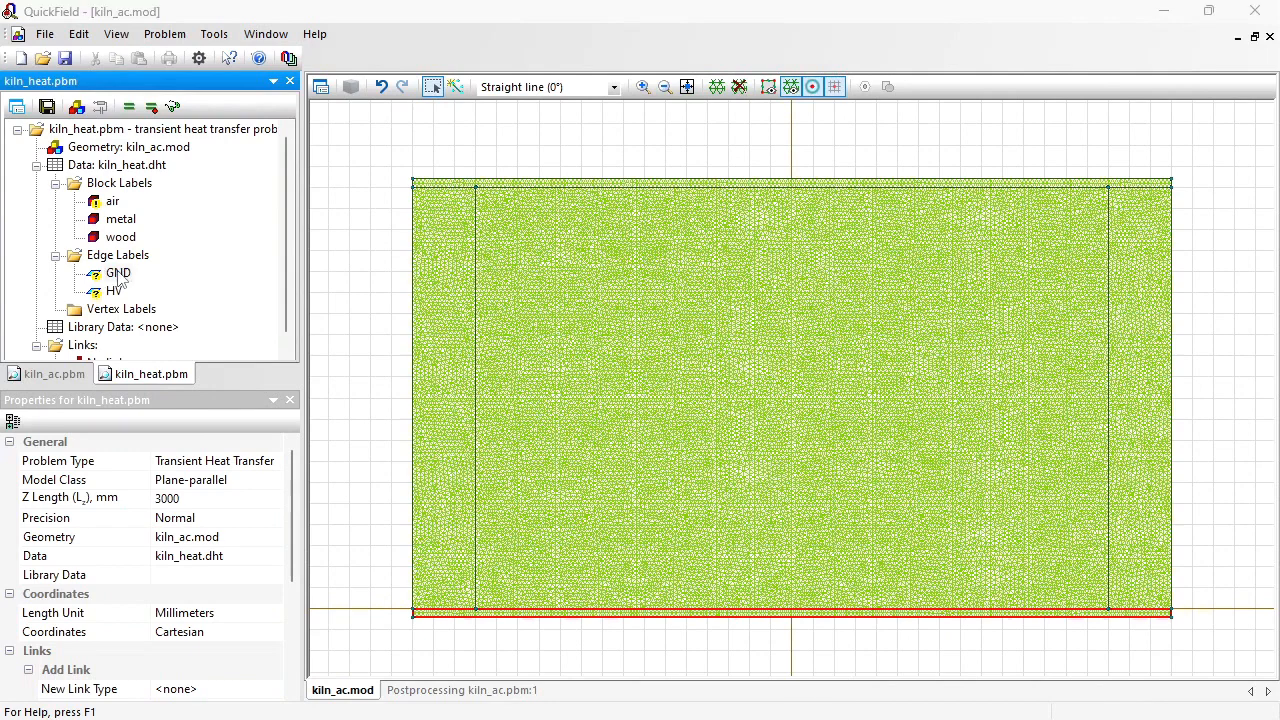
{"action": "double_click", "coordinate": [118, 274]}
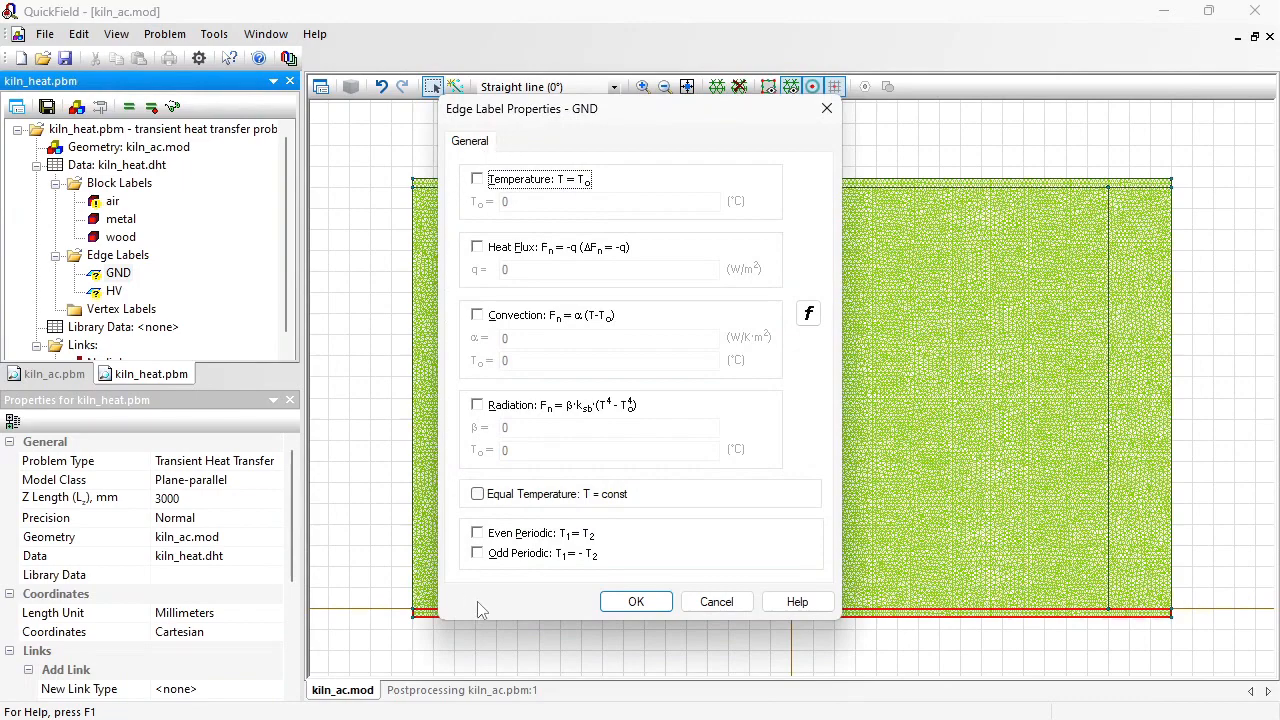
{"action": "left_click", "coordinate": [640, 600]}
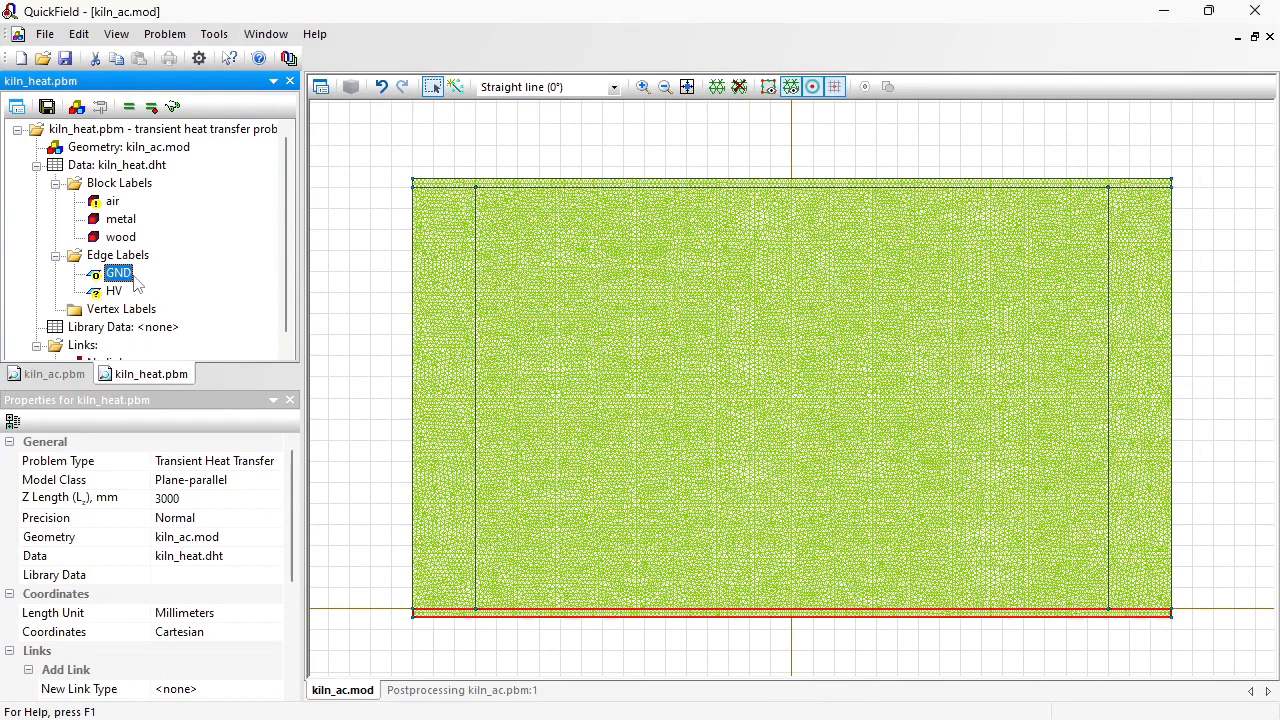
{"action": "left_click", "coordinate": [113, 291]}
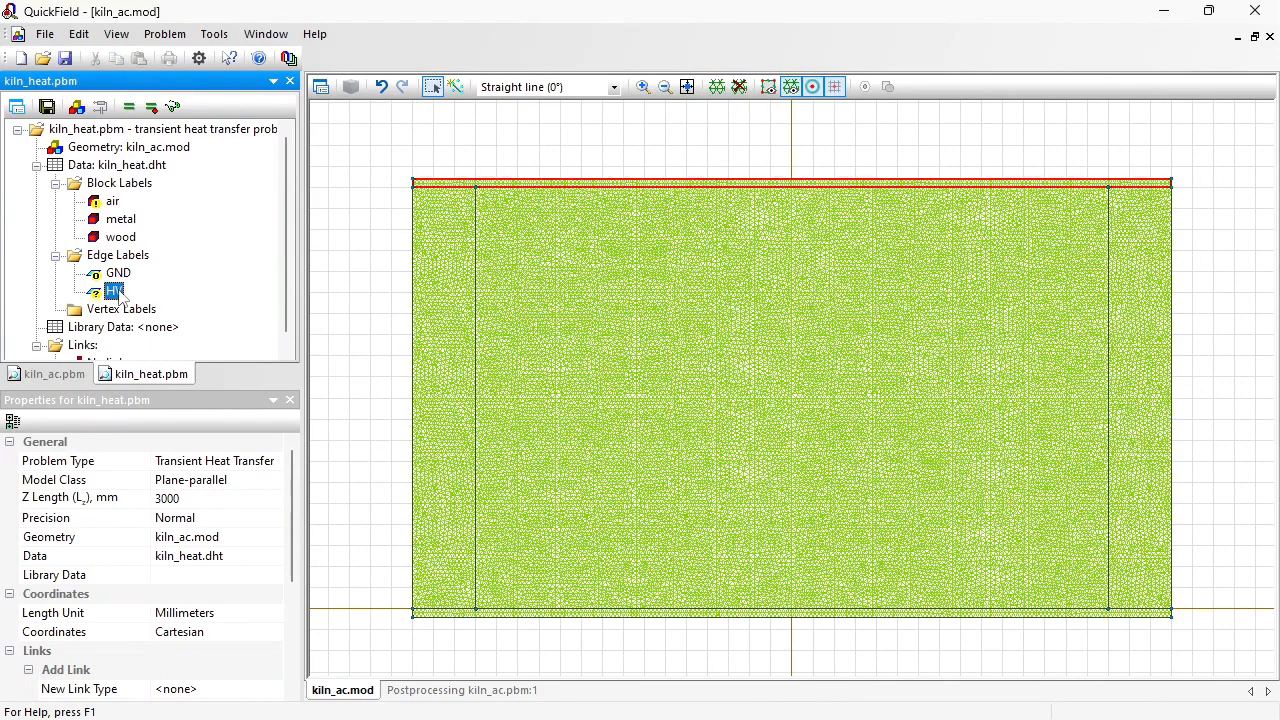
{"action": "double_click", "coordinate": [116, 290]}
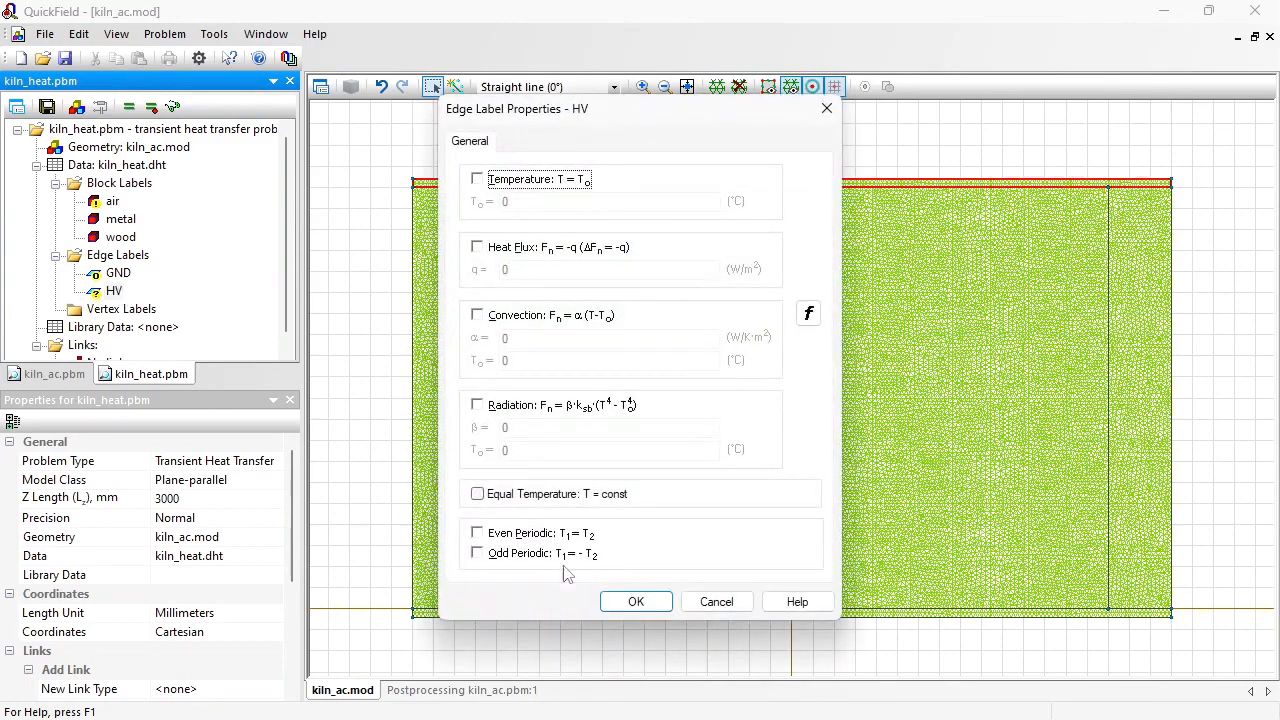
{"action": "left_click", "coordinate": [626, 603]}
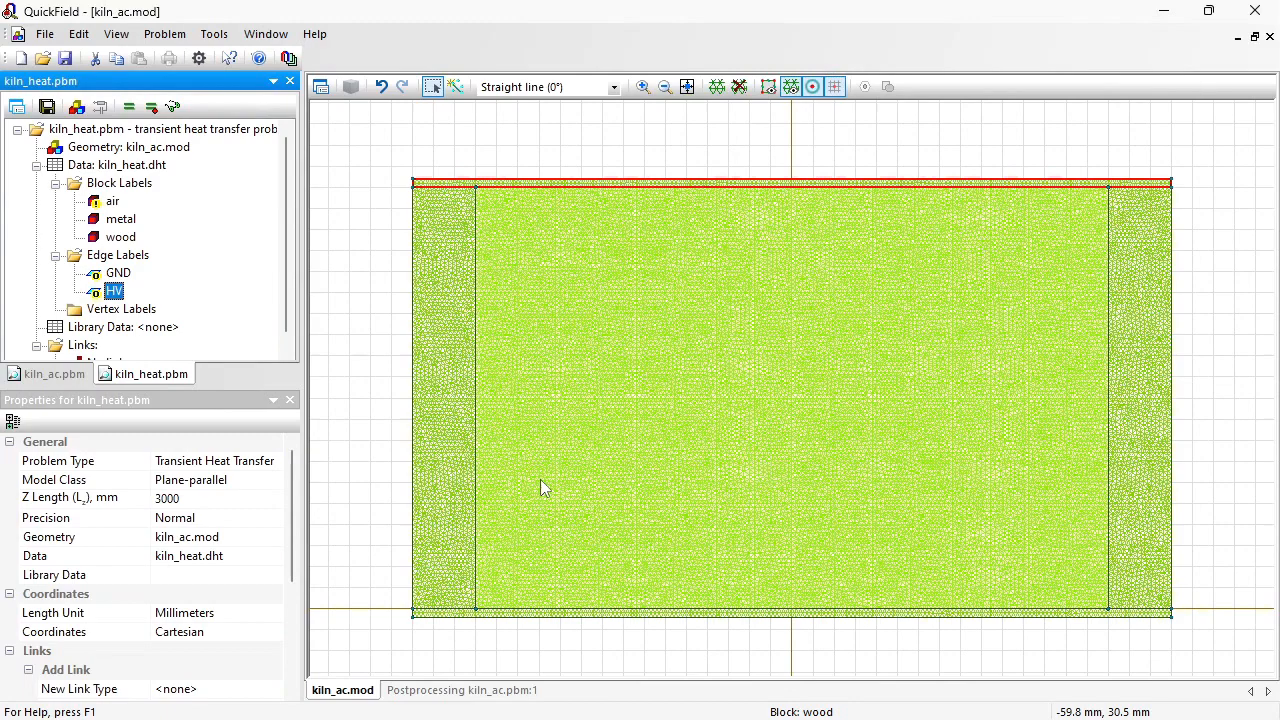
Step: Assign the new label convection to the two vertical edges between the wood block and the air blocks
{"action": "left_click", "coordinate": [1145, 243]}
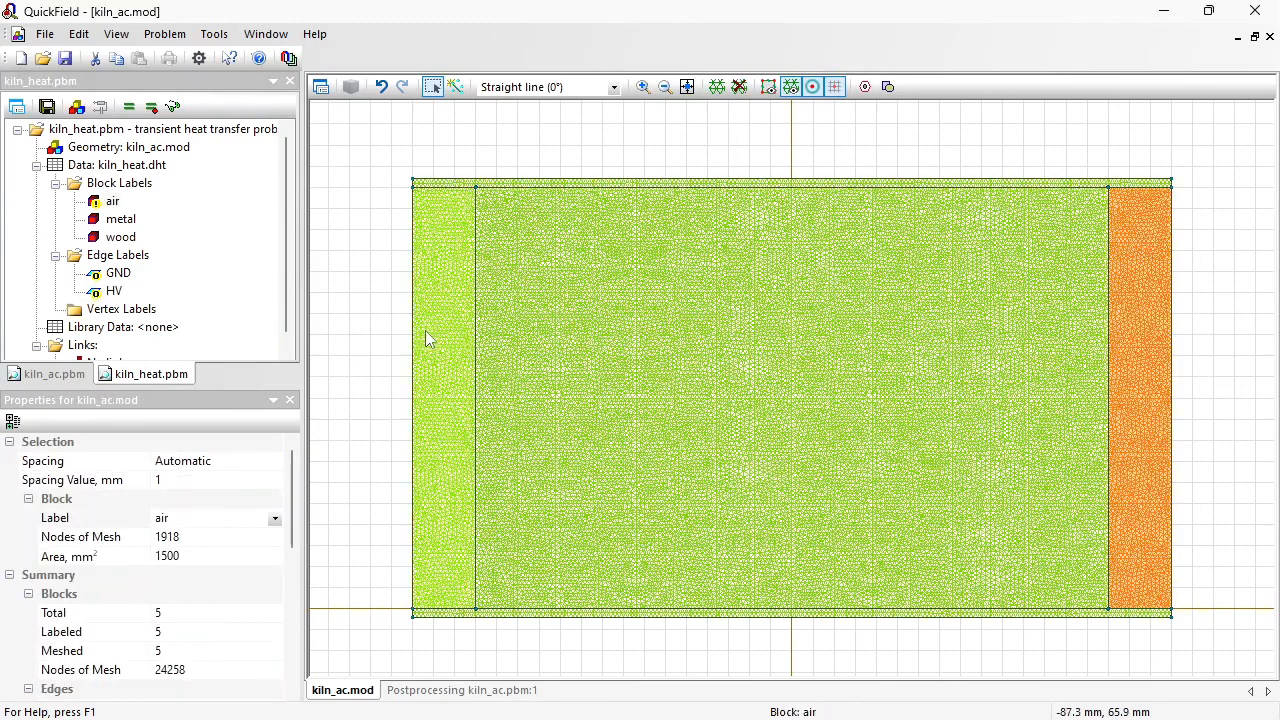
{"action": "left_click", "coordinate": [426, 333]}
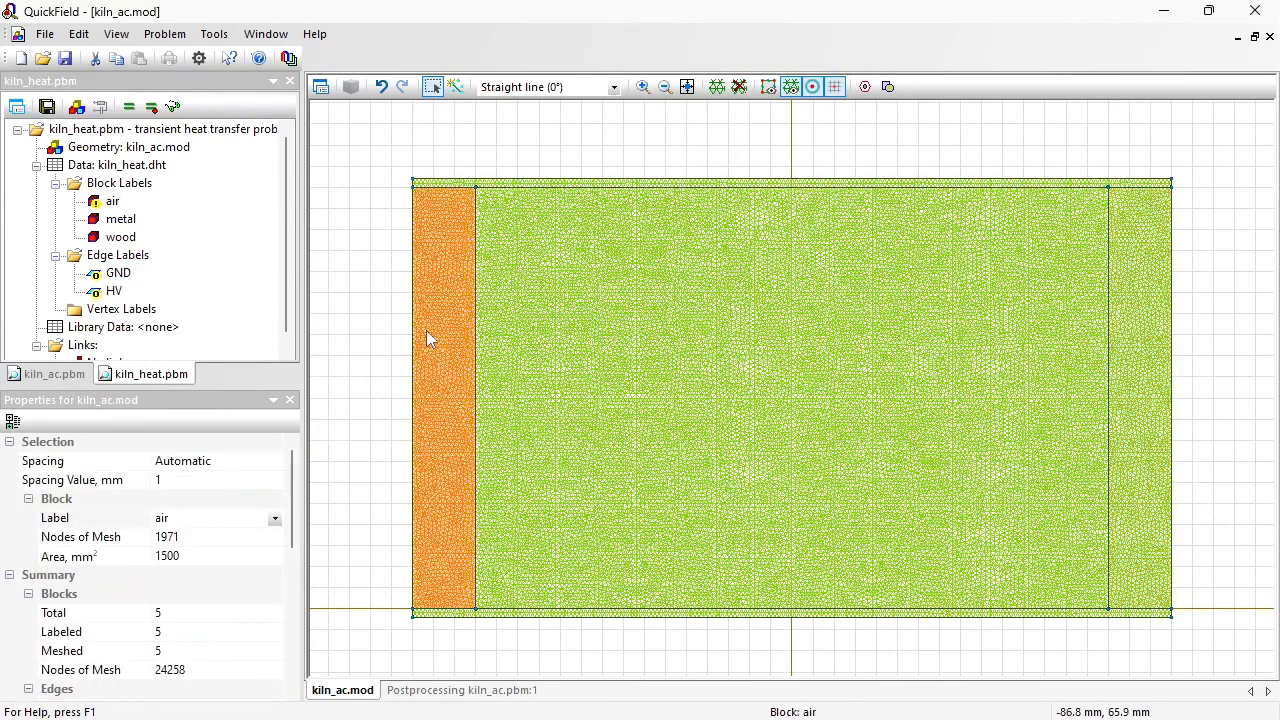
{"action": "left_click", "coordinate": [477, 342]}
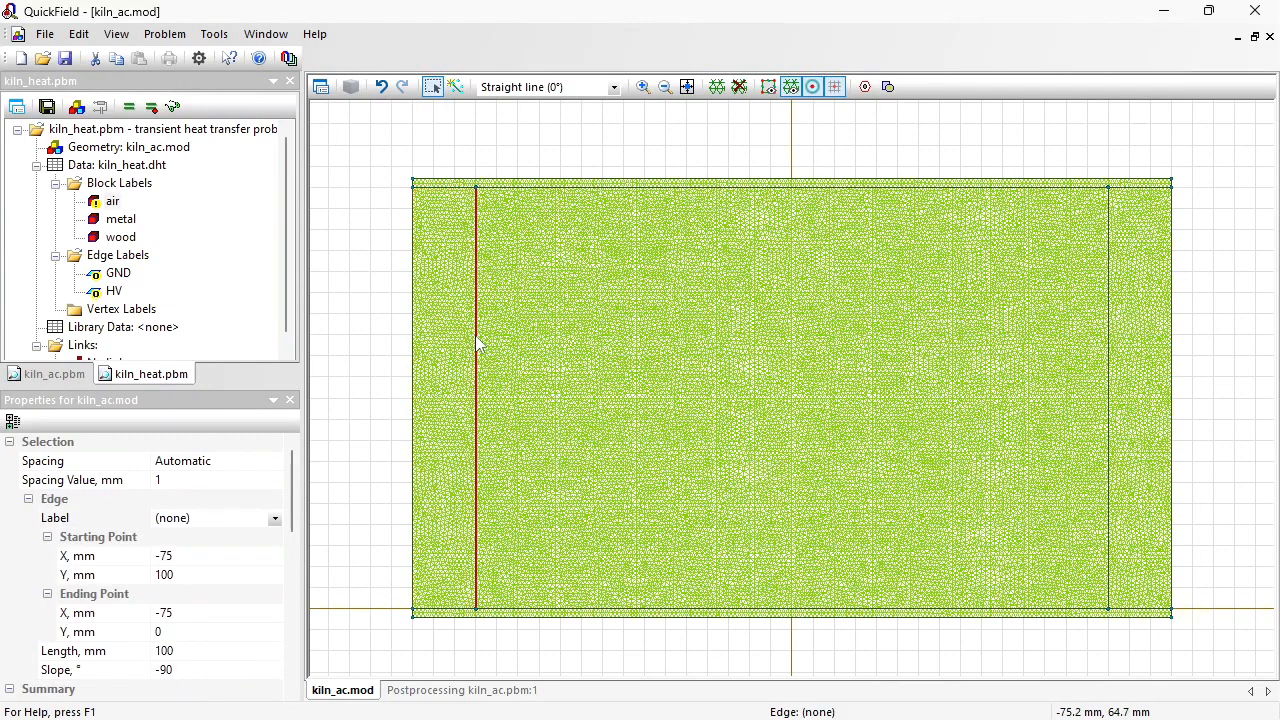
{"action": "left_click", "coordinate": [1108, 346], "text": "ctrl"}
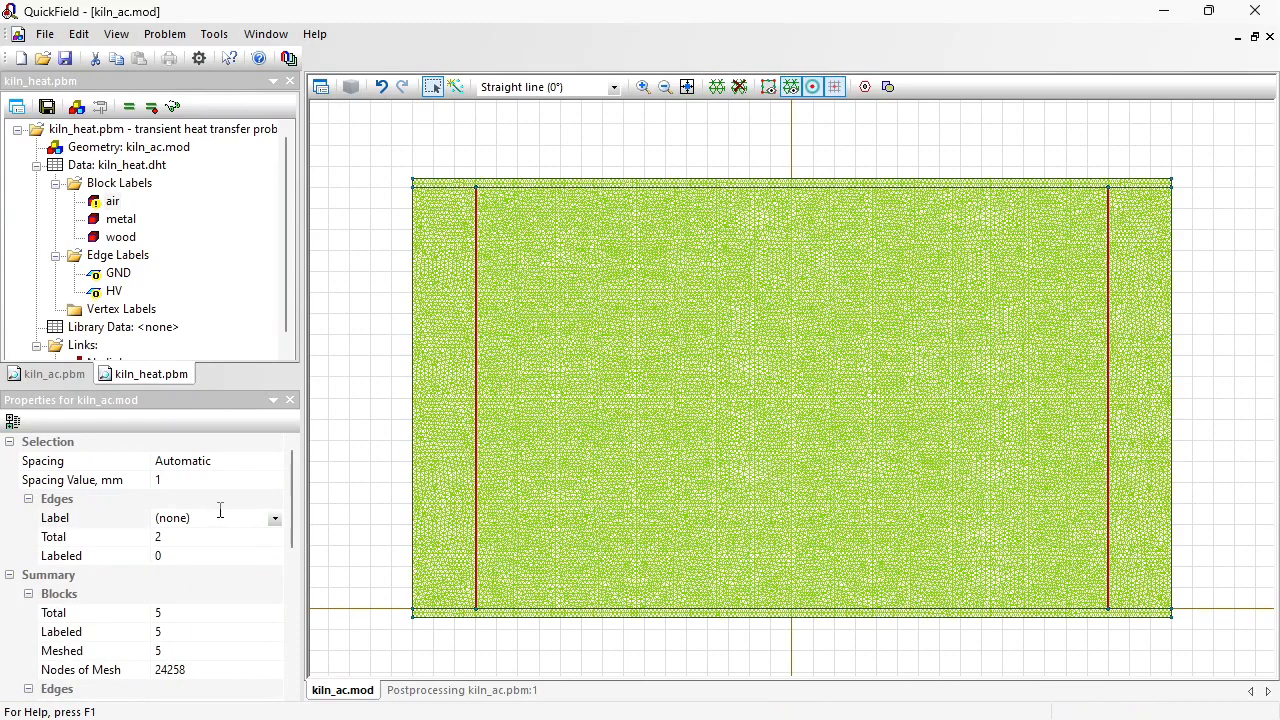
{"action": "left_click", "coordinate": [220, 511]}
{"action": "type", "text": "con"}
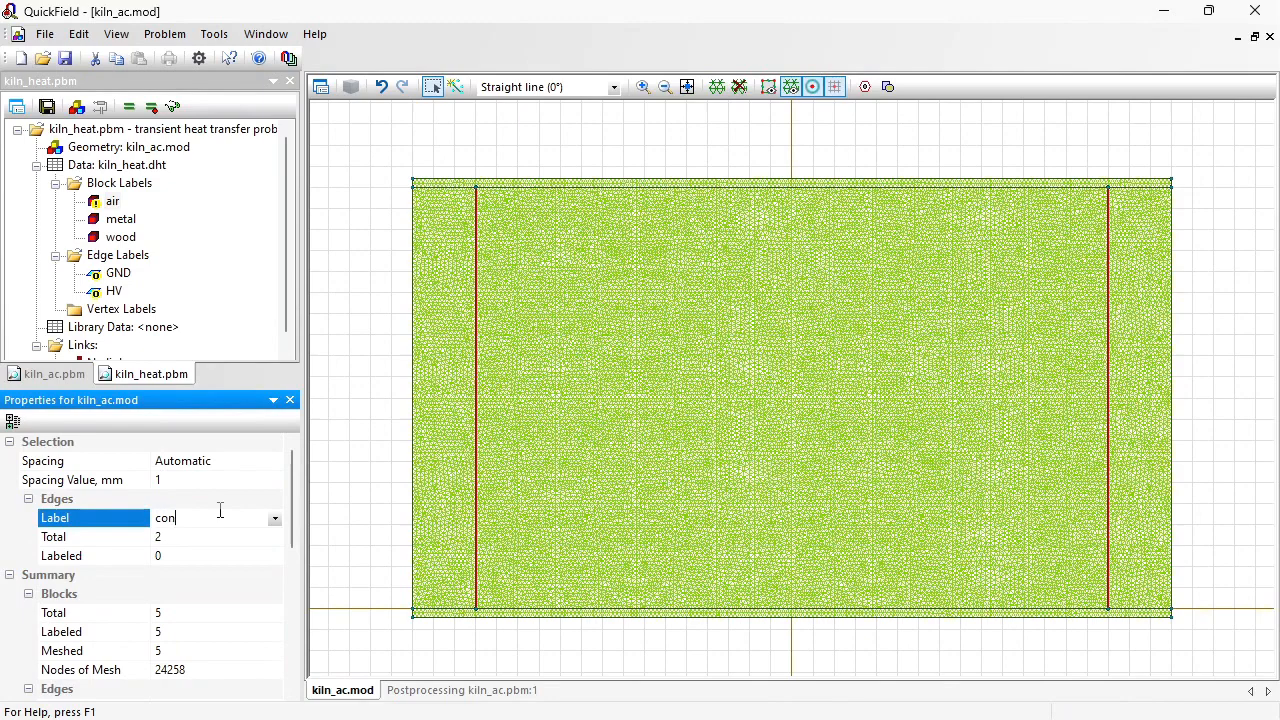
{"action": "type", "text": "vection"}
{"action": "key", "text": "Return"}
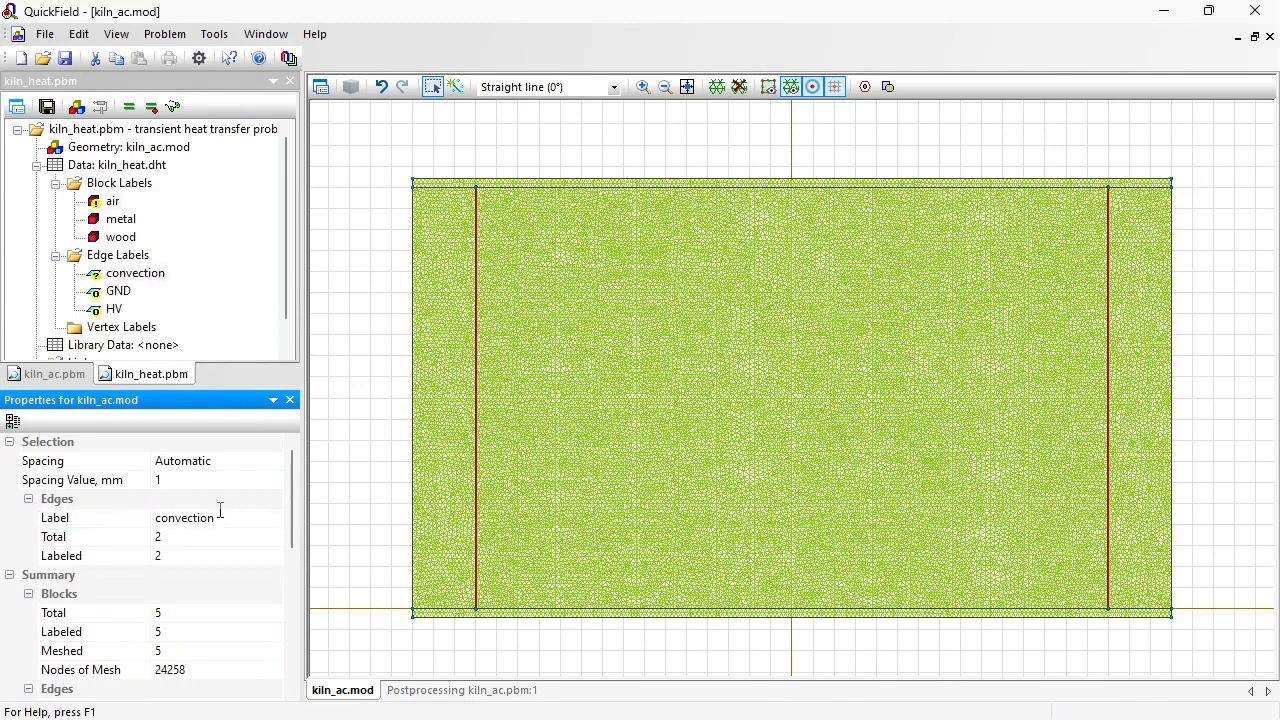
Step: Enable the convection condition on the convection edge label with α of 5 W/K·m² and T0 of 20 °C
{"action": "double_click", "coordinate": [118, 280]}
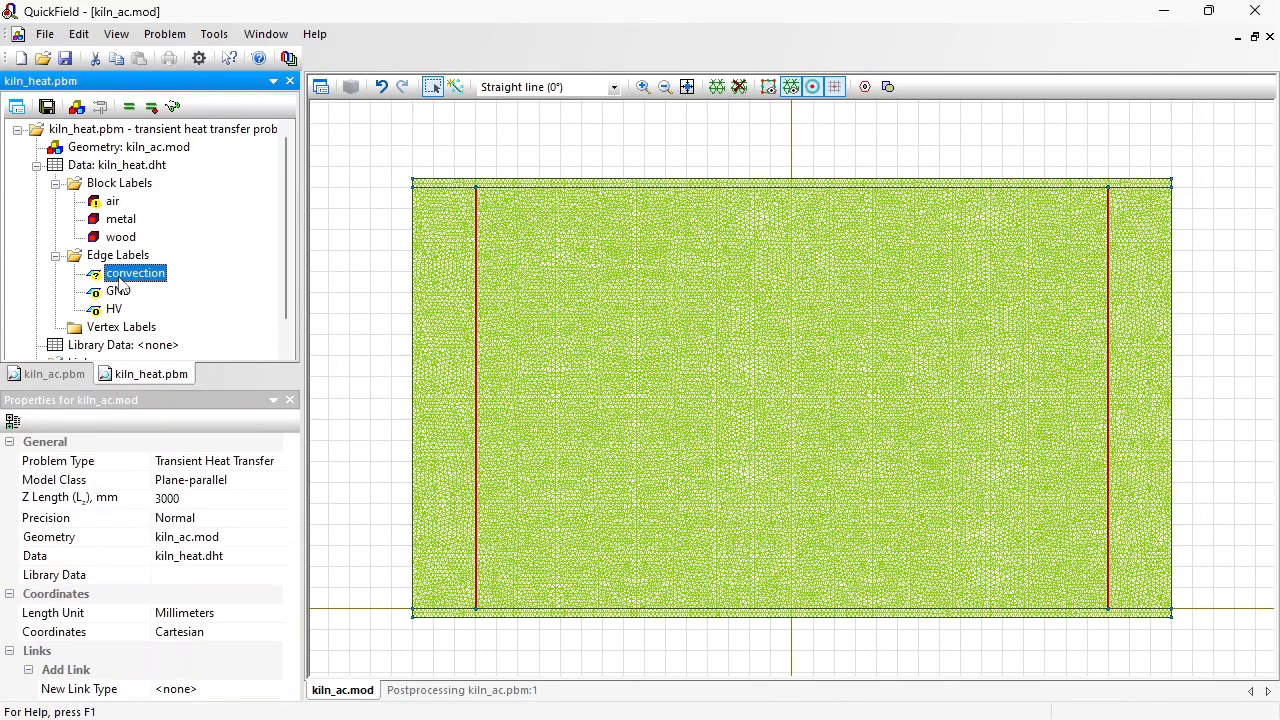
{"action": "left_click", "coordinate": [498, 318]}
{"action": "key", "text": "Tab"}
{"action": "type", "text": "20"}
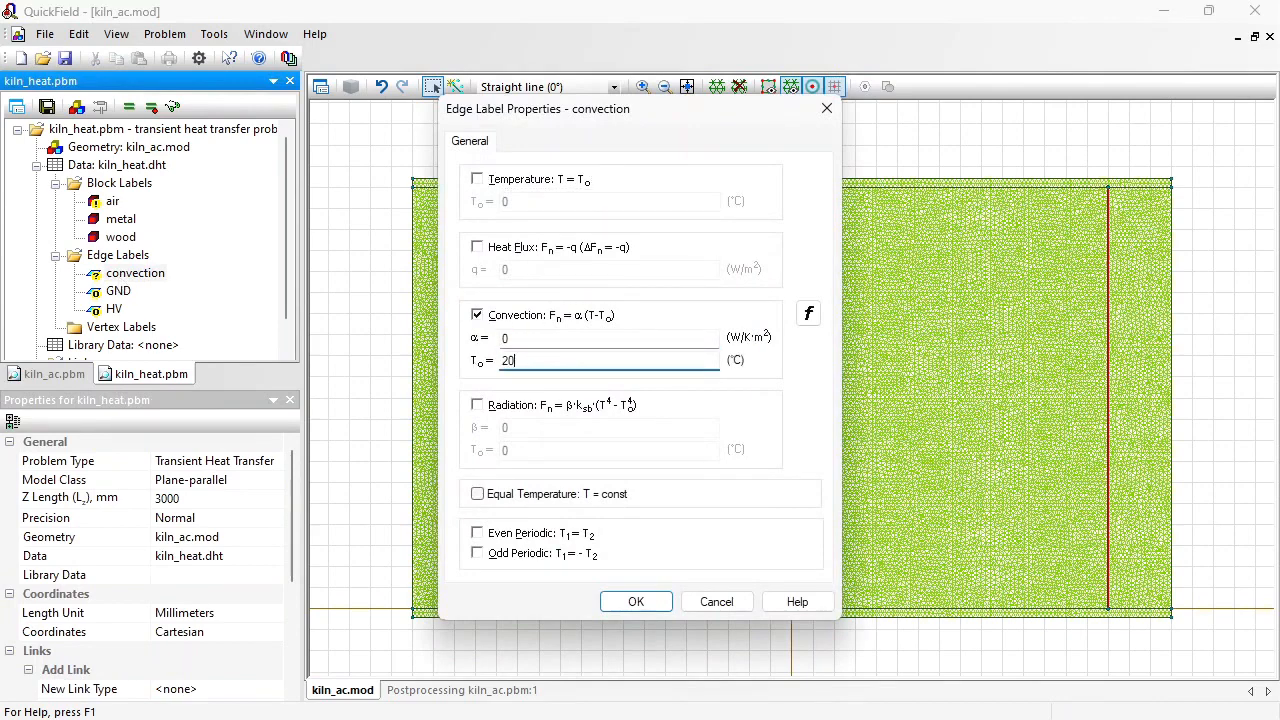
{"action": "left_click_drag", "start_coordinate": [518, 338], "coordinate": [481, 342]}
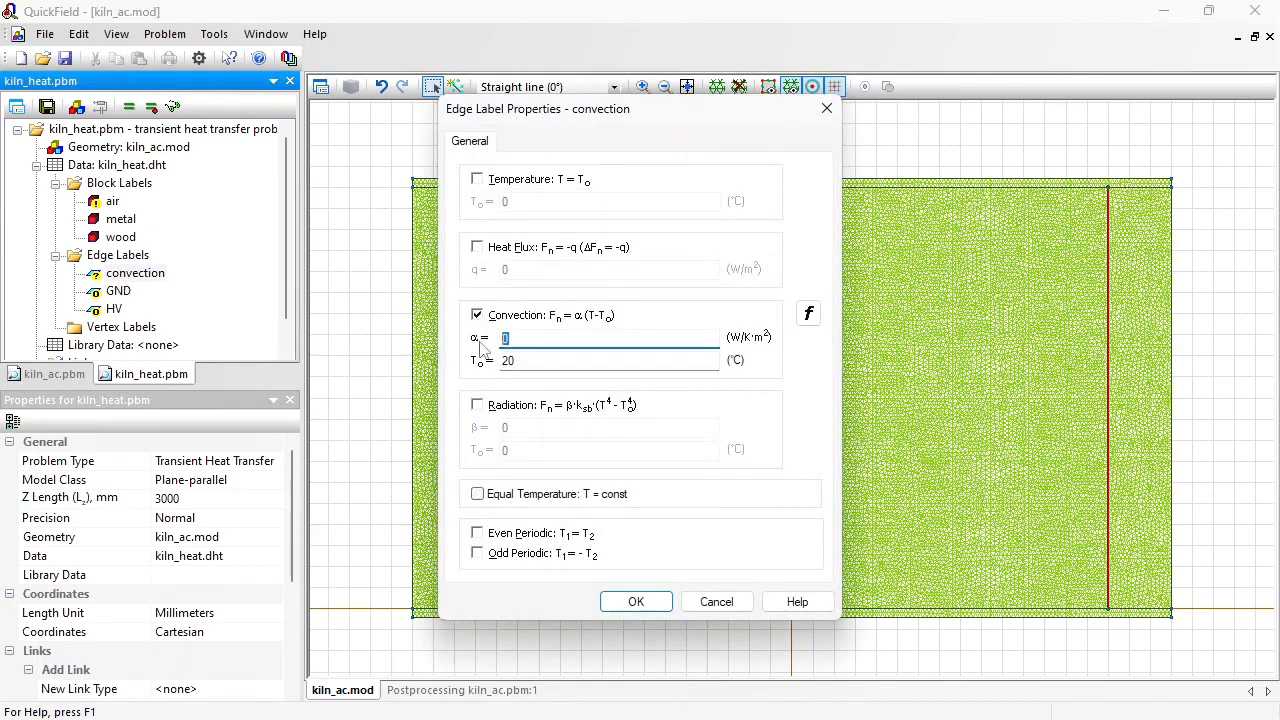
{"action": "type", "text": "5"}
{"action": "left_click", "coordinate": [655, 604]}
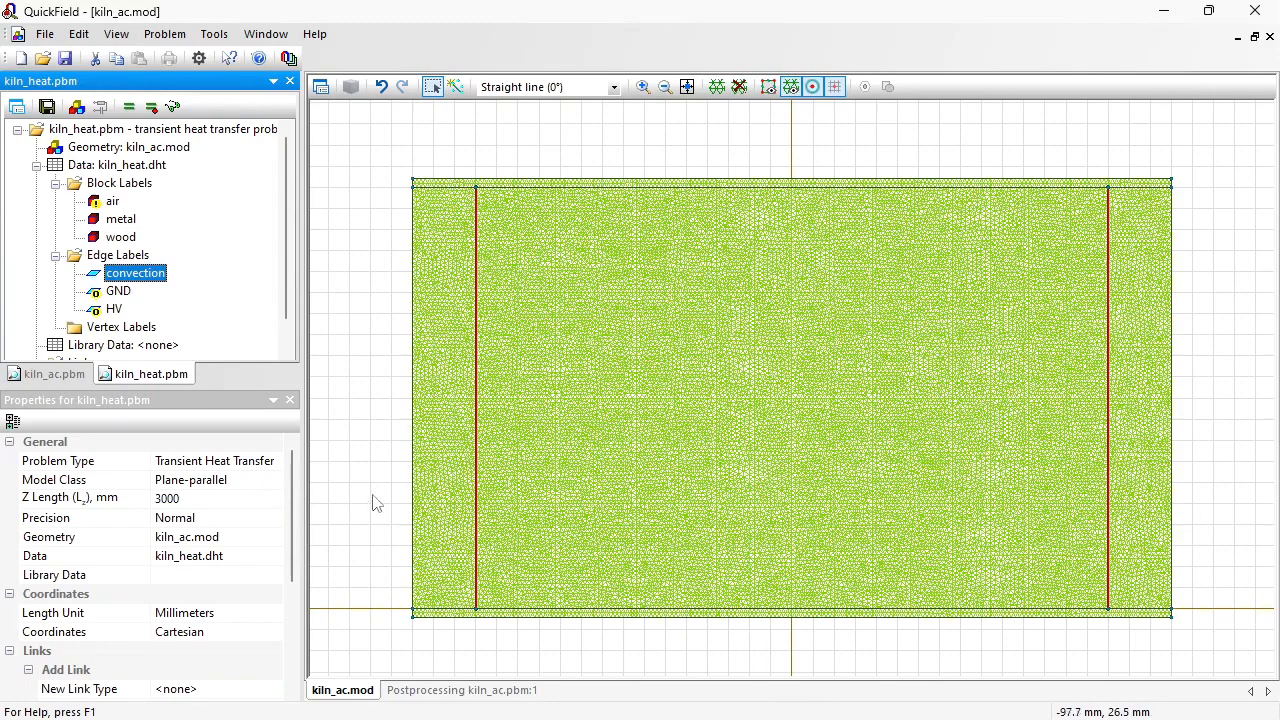
{"action": "scroll", "coordinate": [285, 250], "scroll_direction": "down", "scroll_amount": 1}
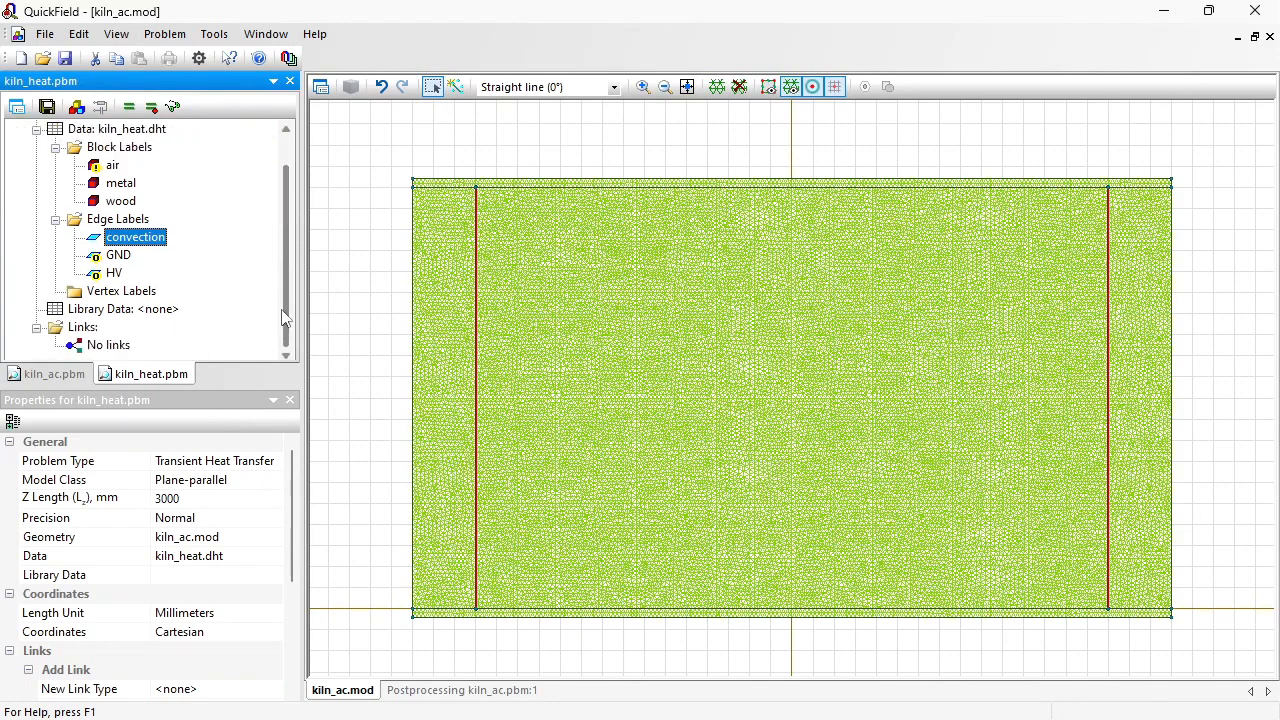
Step: Add kiln_ac.pbm as a generated heat data source in the kiln_heat problem's links
{"action": "left_click", "coordinate": [120, 346]}
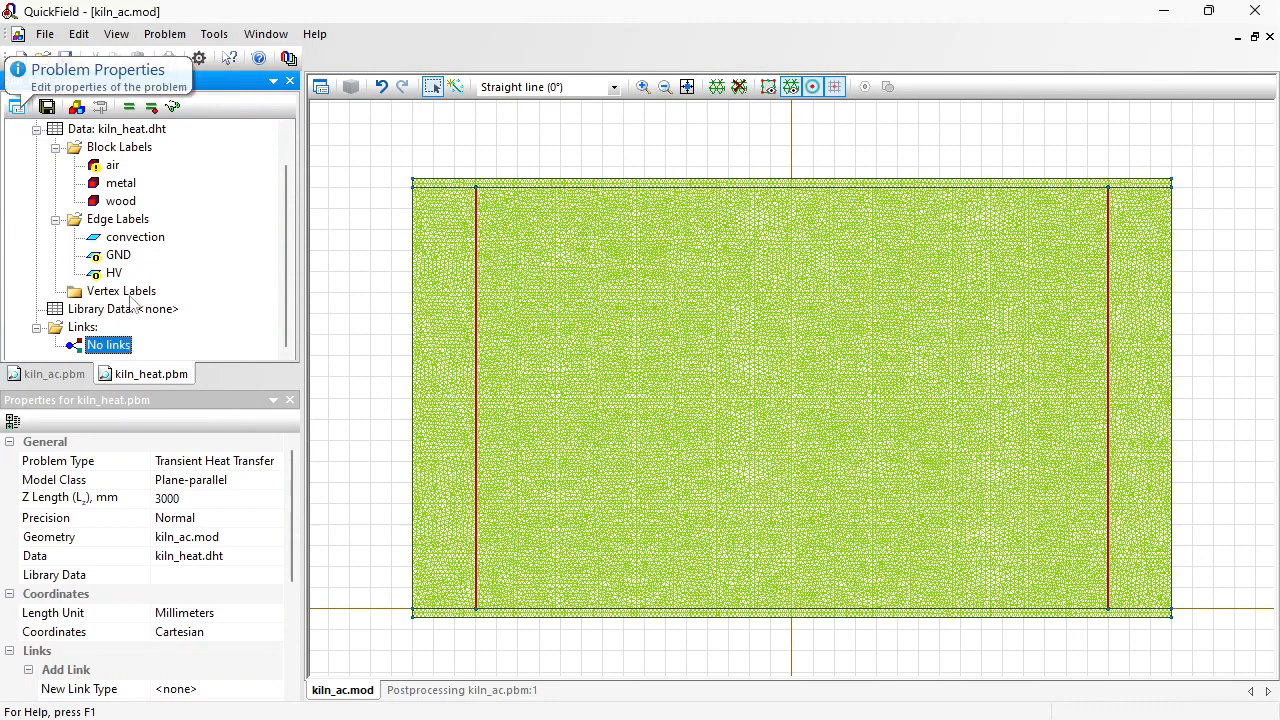
{"action": "left_click", "coordinate": [16, 106]}
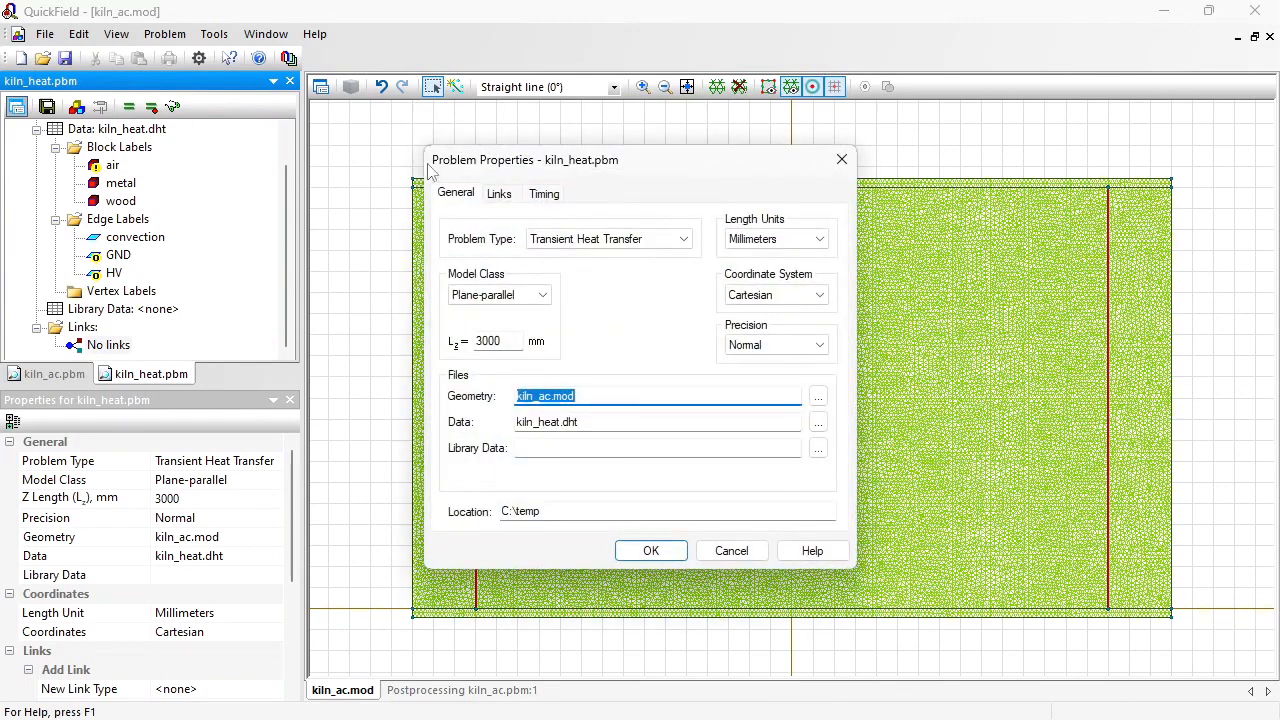
{"action": "left_click", "coordinate": [500, 195]}
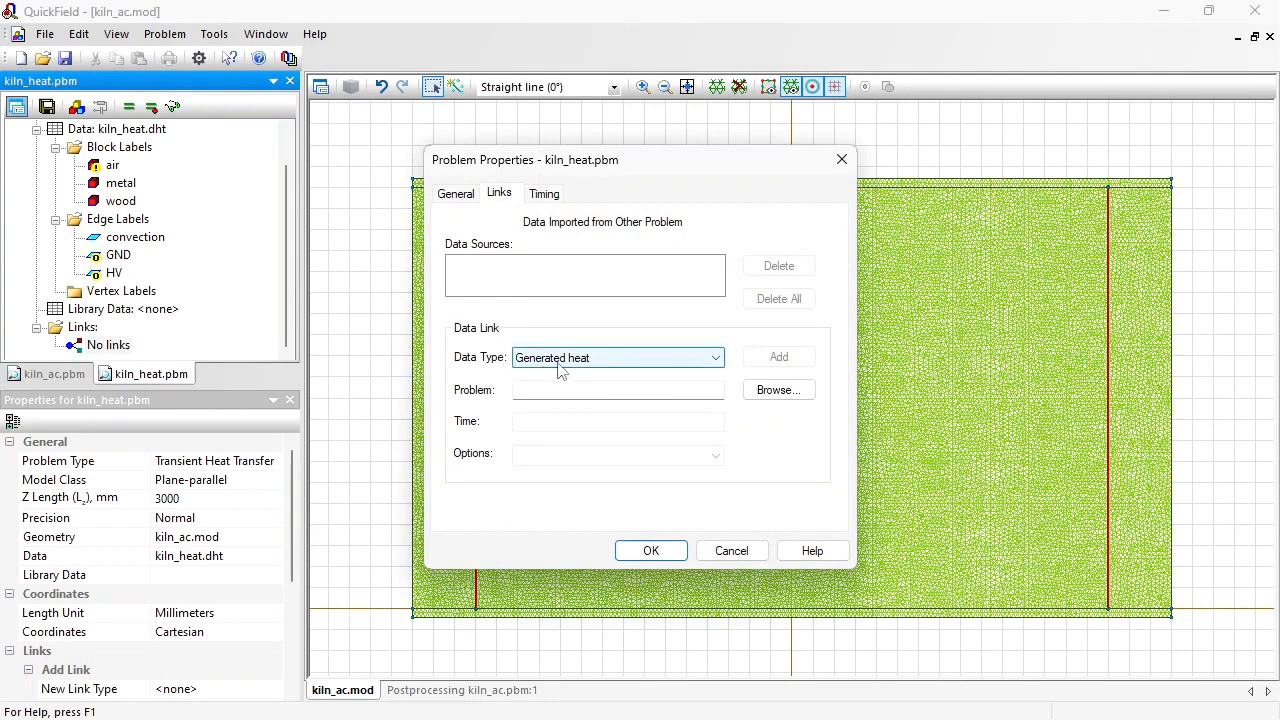
{"action": "left_click", "coordinate": [624, 389]}
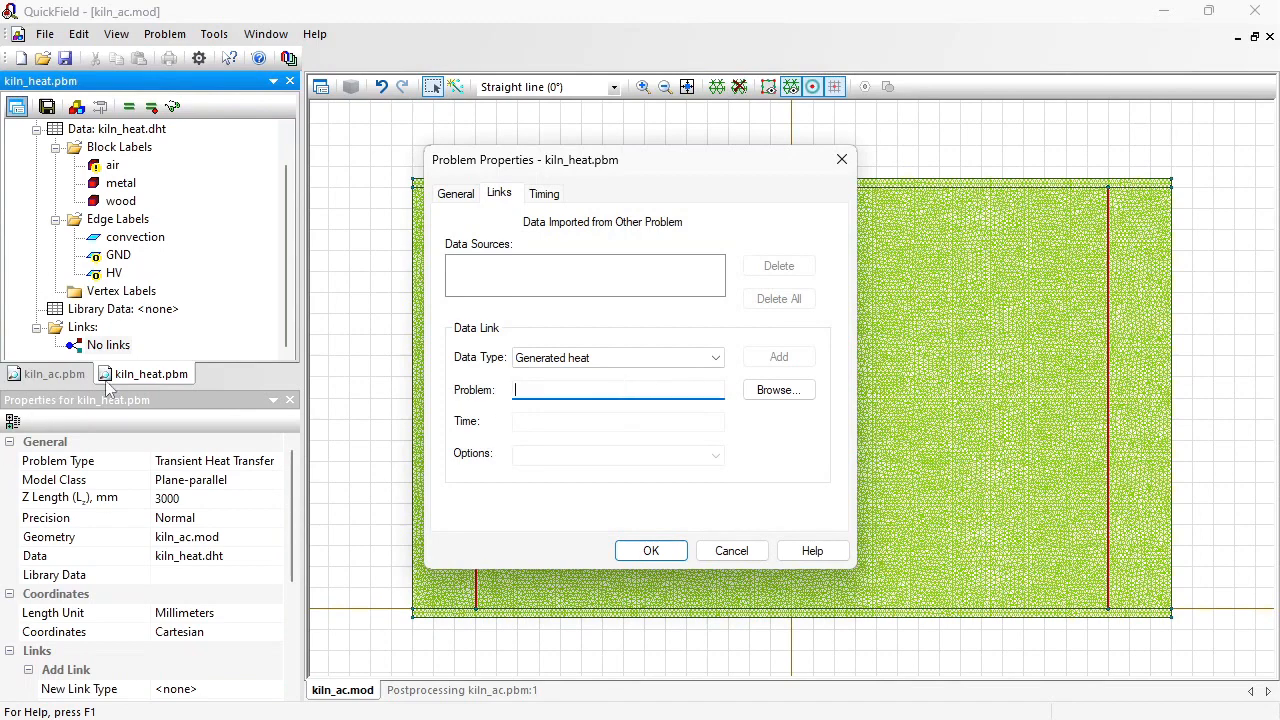
{"action": "left_click", "coordinate": [766, 395]}
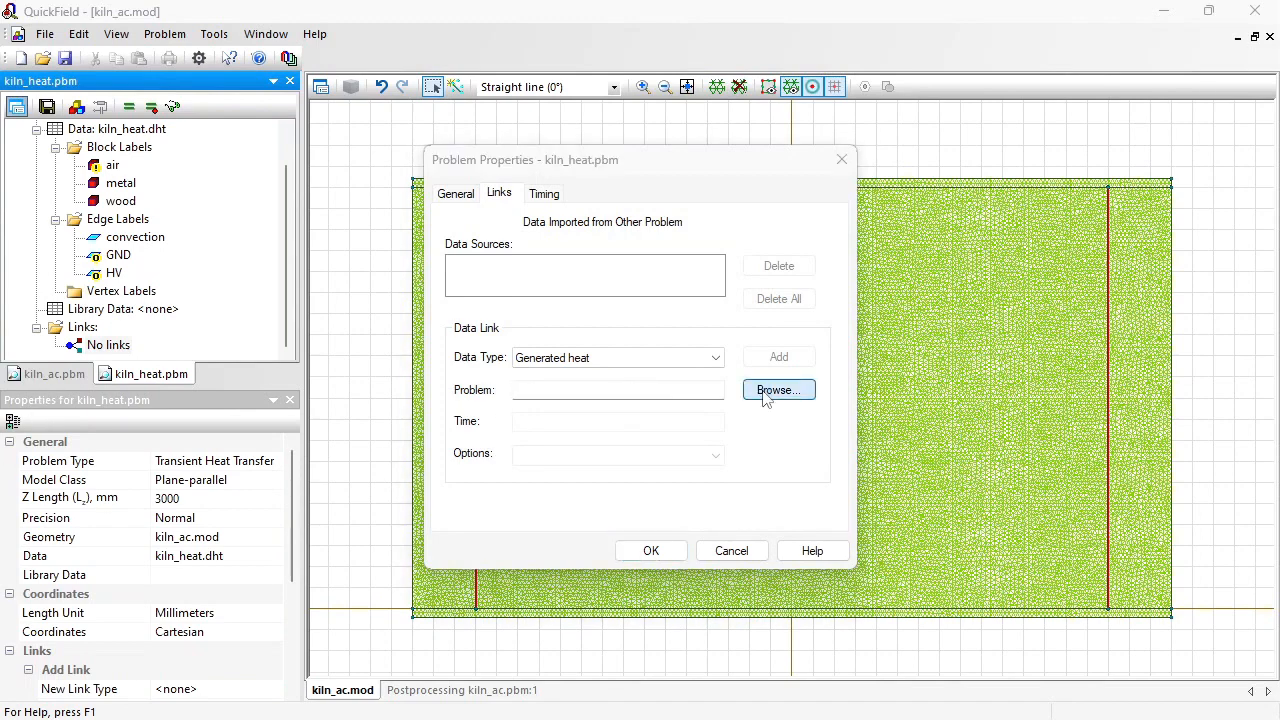
{"action": "left_click_drag", "start_coordinate": [1066, 285], "coordinate": [1066, 520]}
{"action": "left_click", "coordinate": [553, 458]}
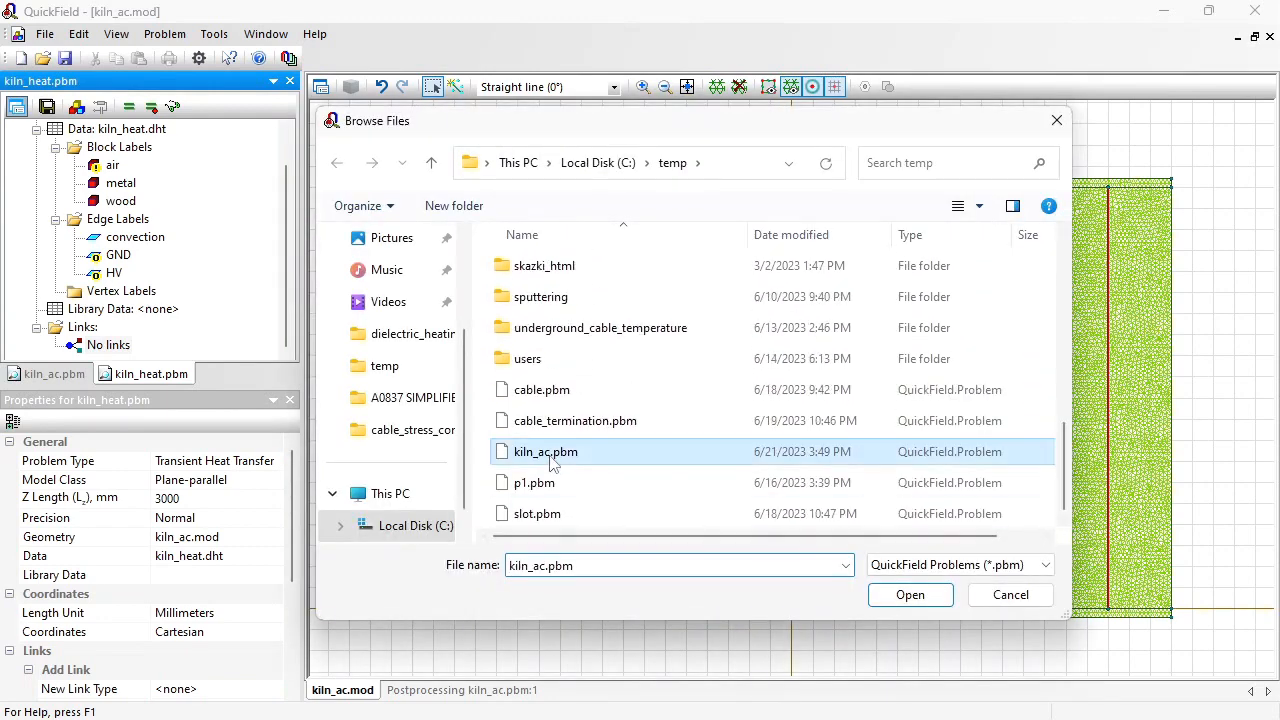
{"action": "left_click", "coordinate": [908, 596]}
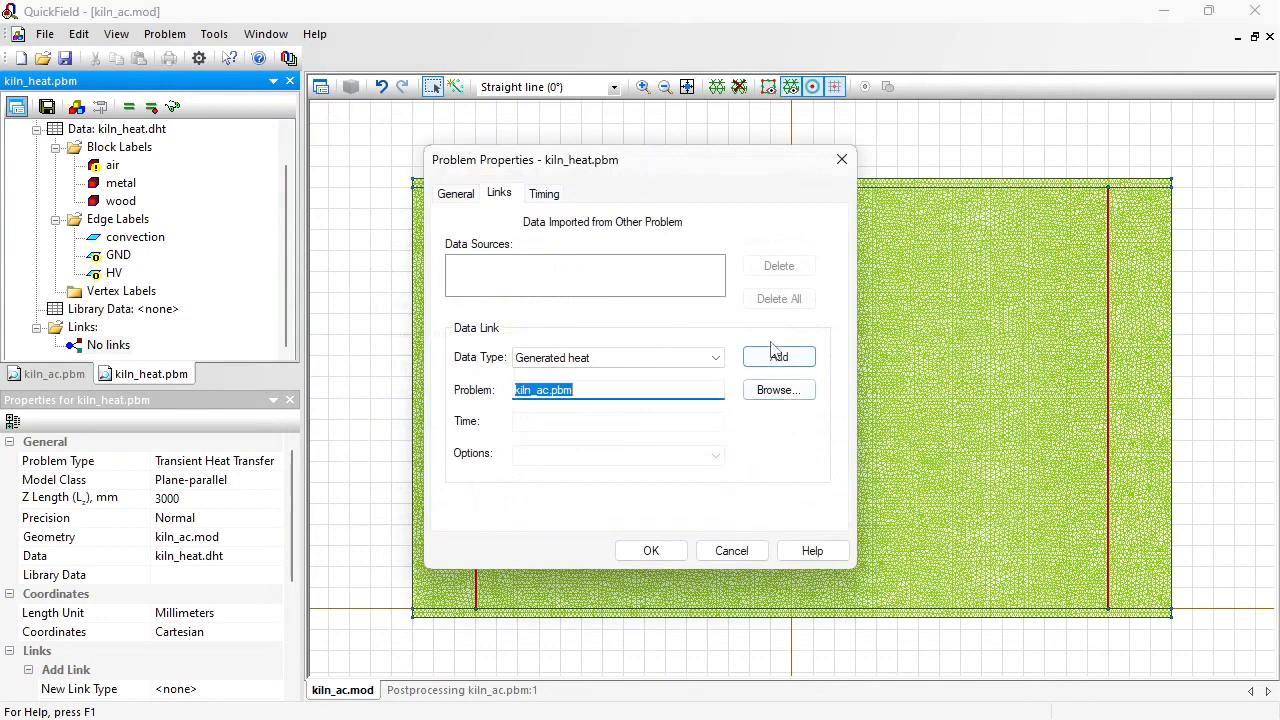
{"action": "left_click", "coordinate": [778, 358]}
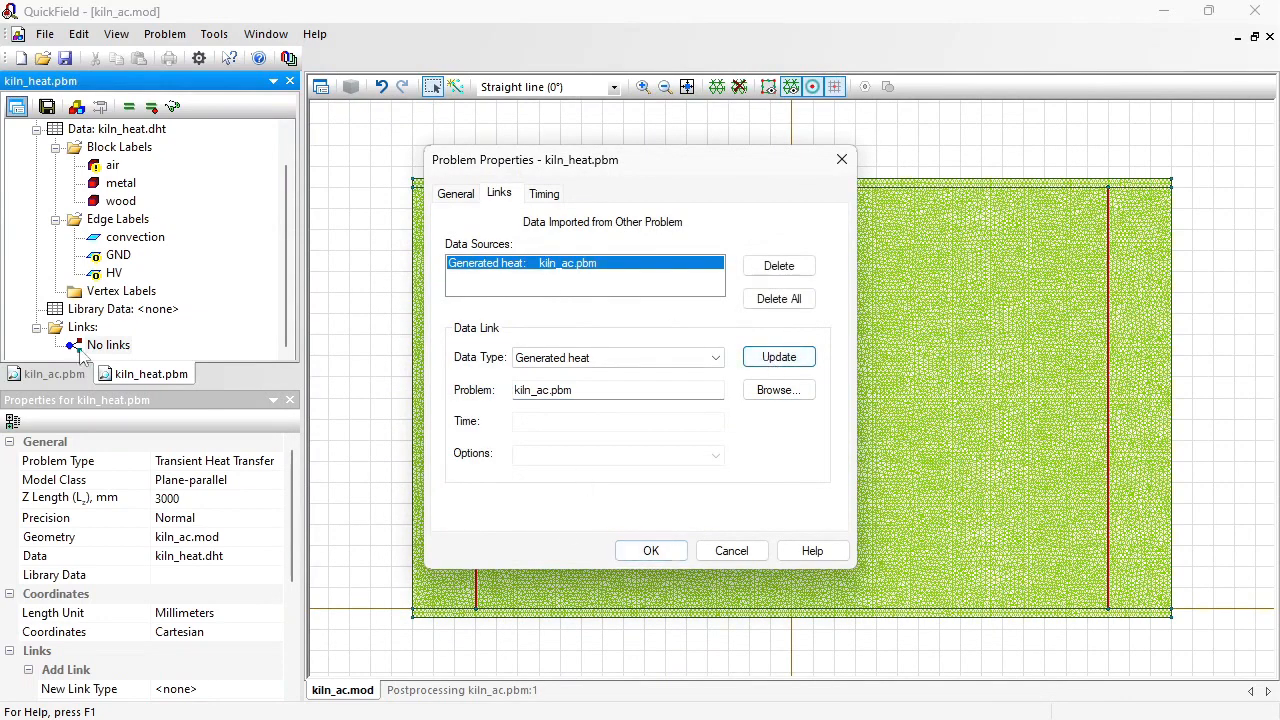
{"action": "left_click", "coordinate": [651, 551]}
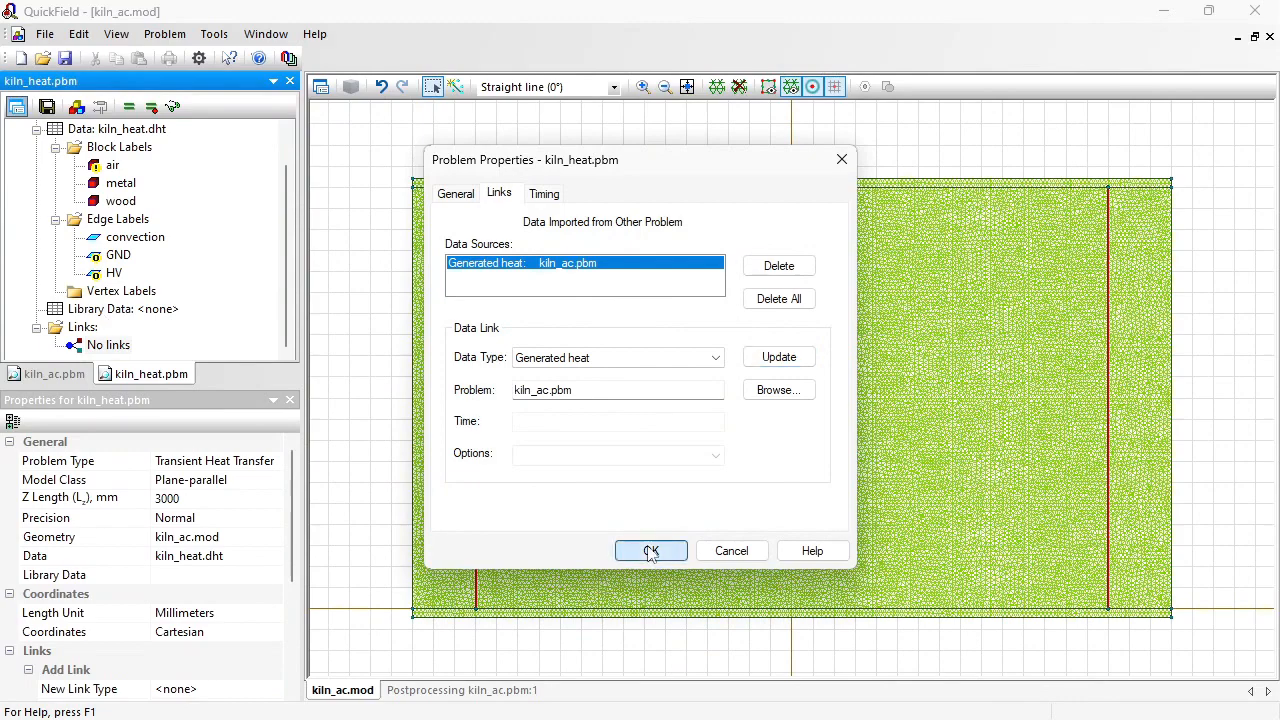
{"action": "left_click", "coordinate": [140, 292]}
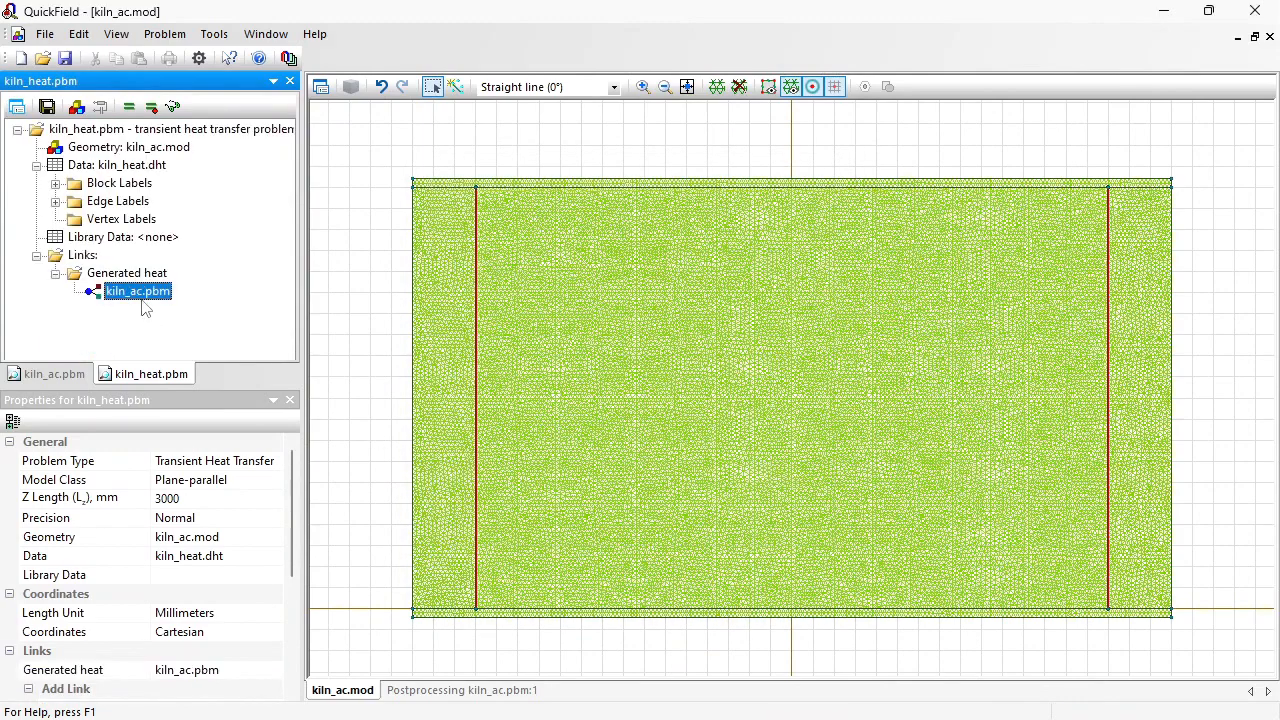
Step: Try to solve kiln_heat and the linked kiln_ac problem, saving the modified kiln_ac.mod geometry
{"action": "left_click", "coordinate": [128, 107]}
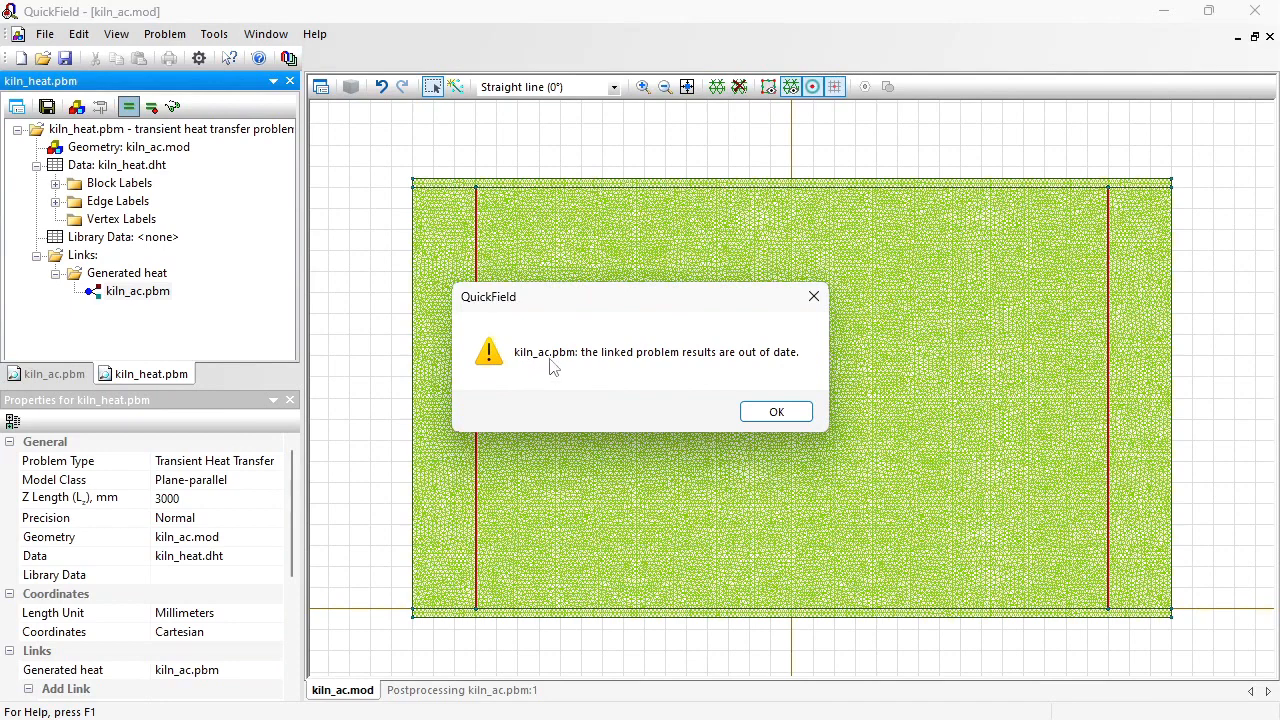
{"action": "left_click", "coordinate": [782, 413]}
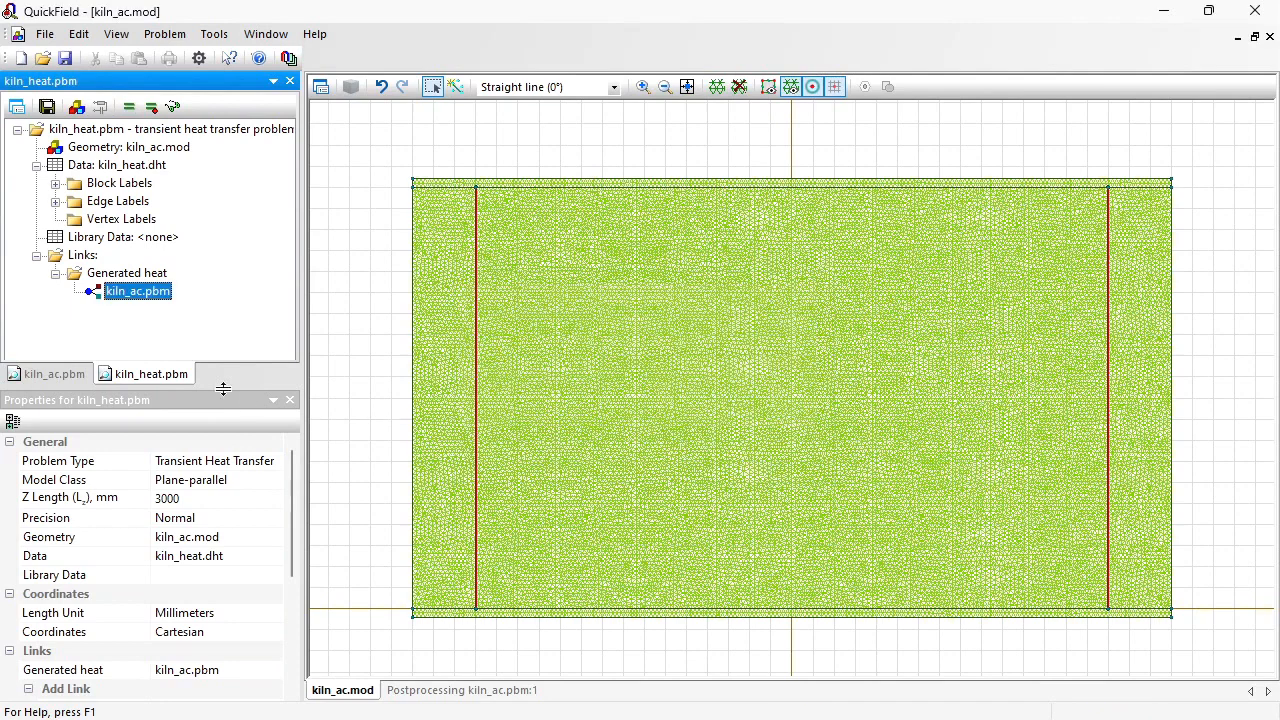
{"action": "left_click", "coordinate": [62, 374]}
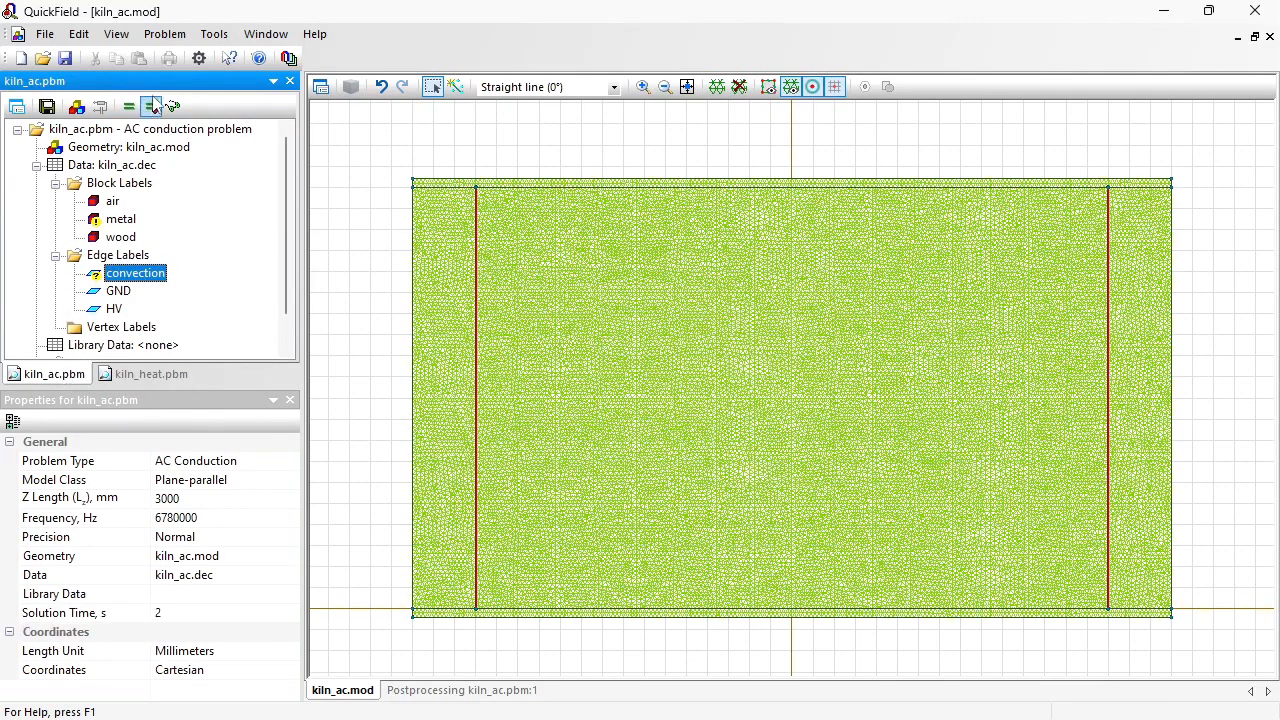
{"action": "left_click", "coordinate": [129, 107]}
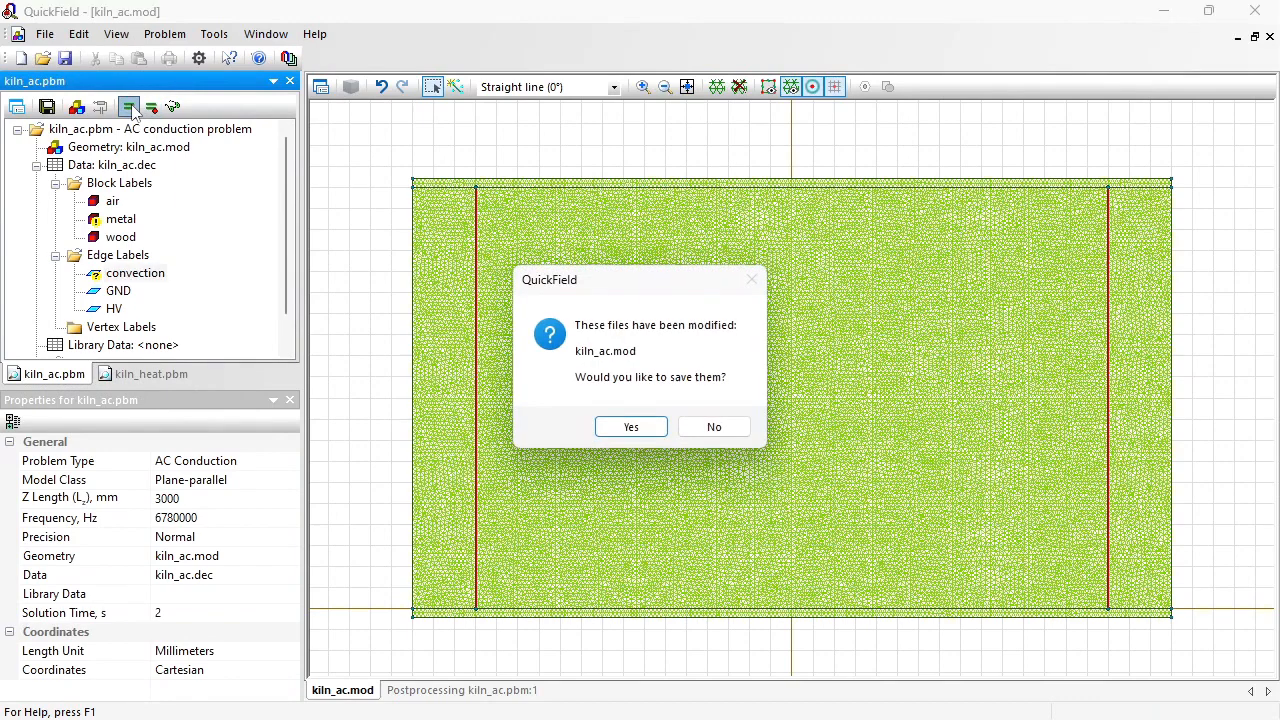
{"action": "left_click", "coordinate": [618, 425]}
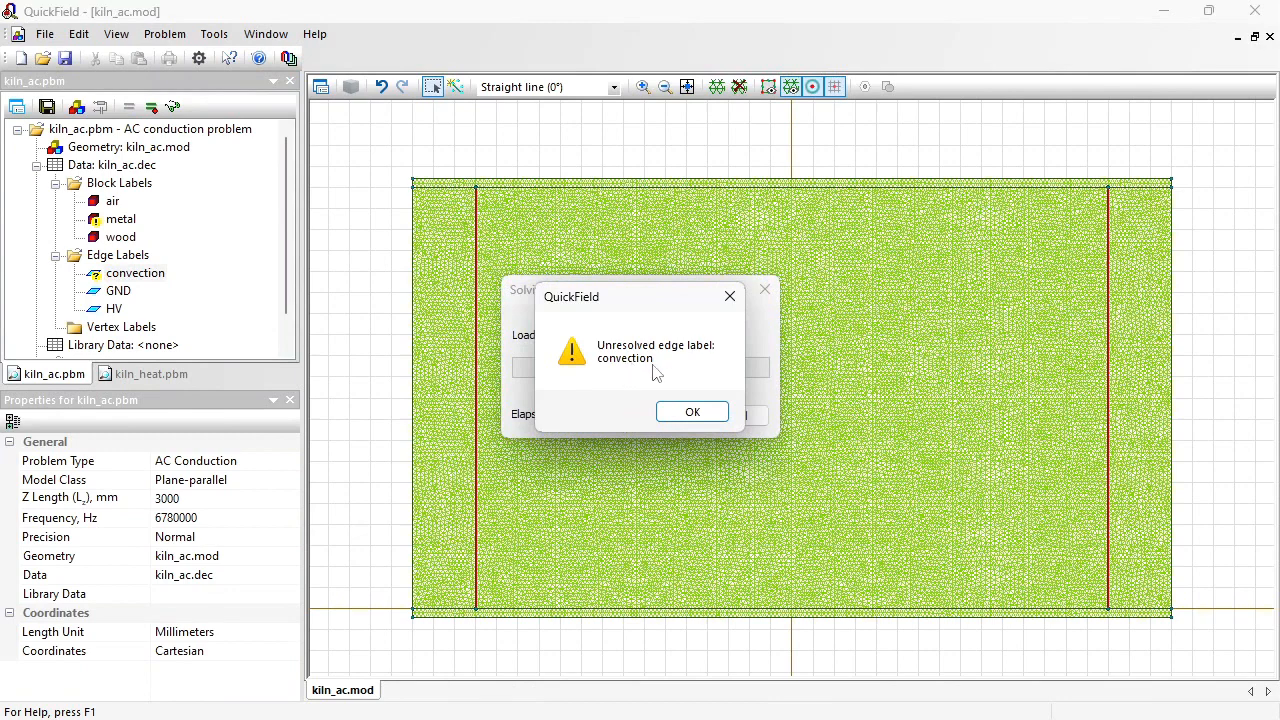
{"action": "left_click", "coordinate": [690, 412]}
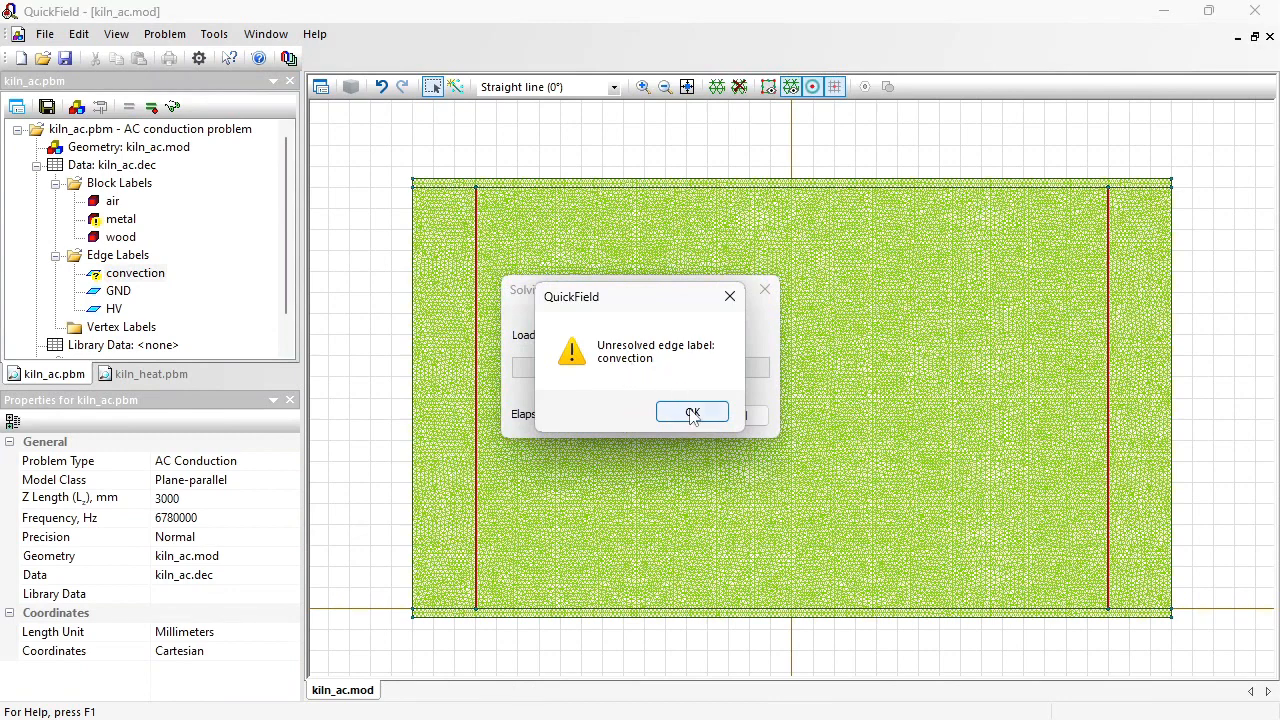
Step: Confirm the convection edge label in the kiln_ac problem with no electrical boundary condition enabled
{"action": "left_click", "coordinate": [165, 374]}
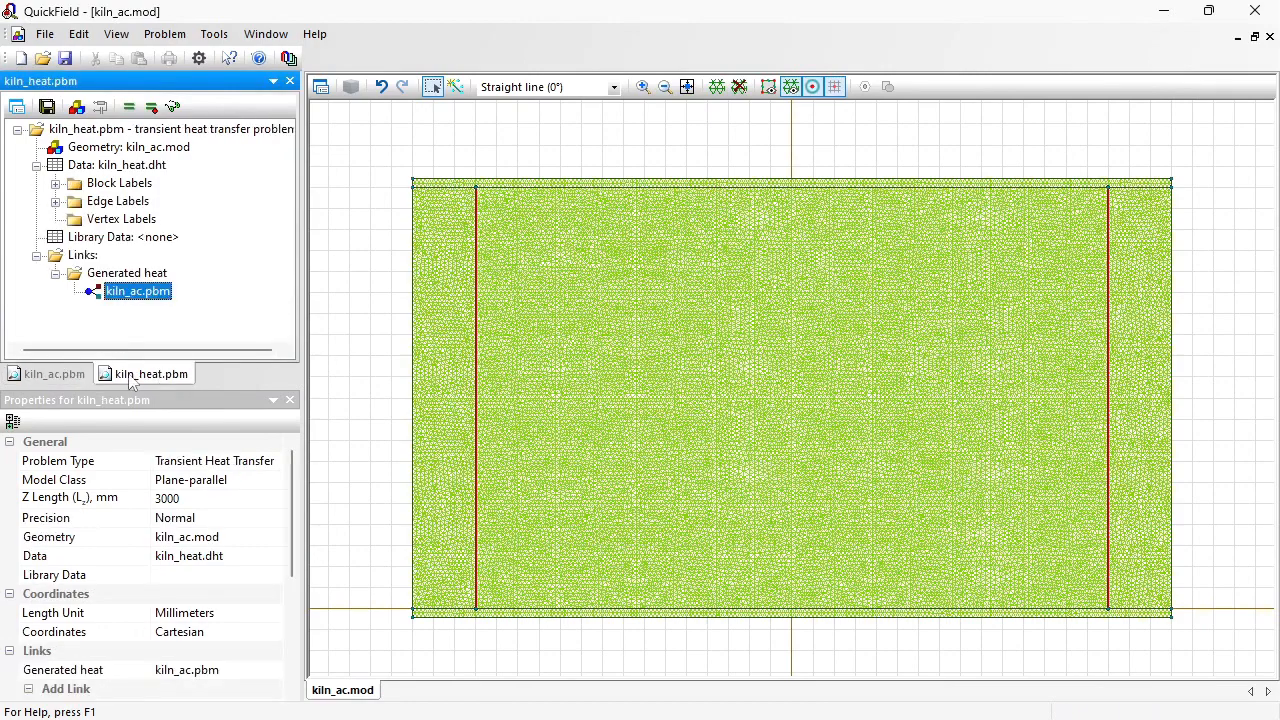
{"action": "left_click", "coordinate": [60, 378]}
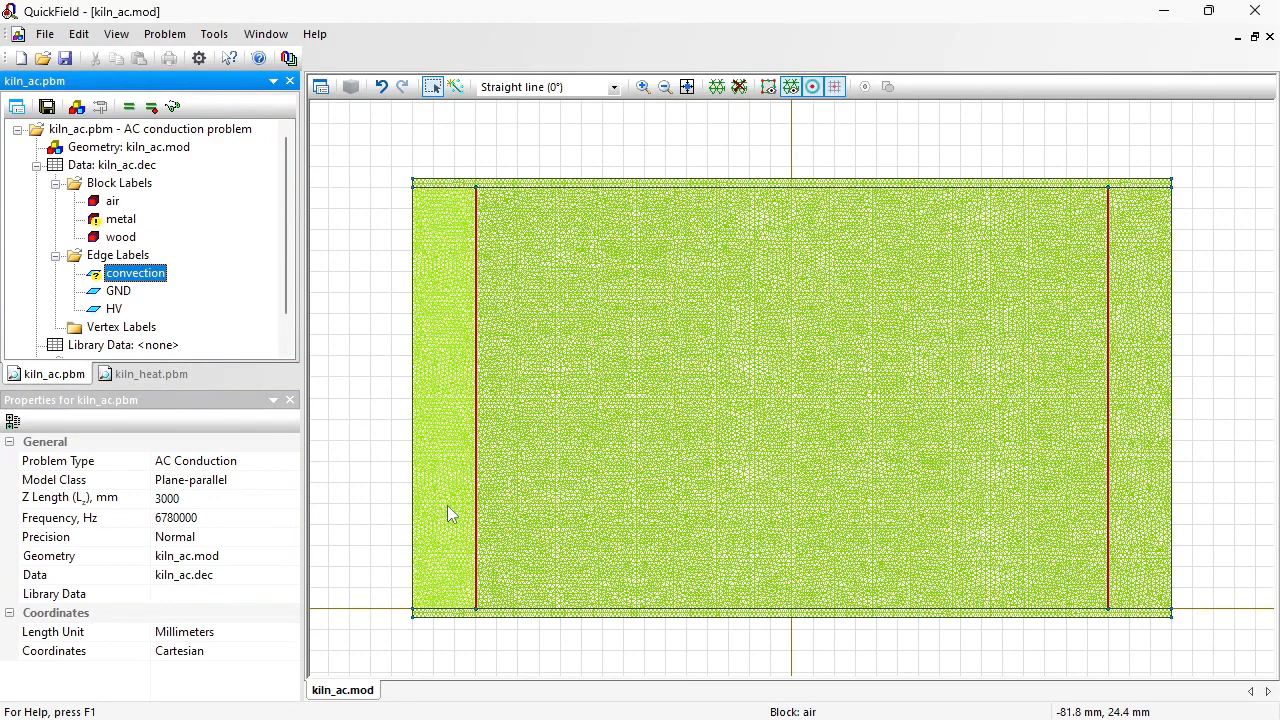
{"action": "left_click", "coordinate": [160, 375]}
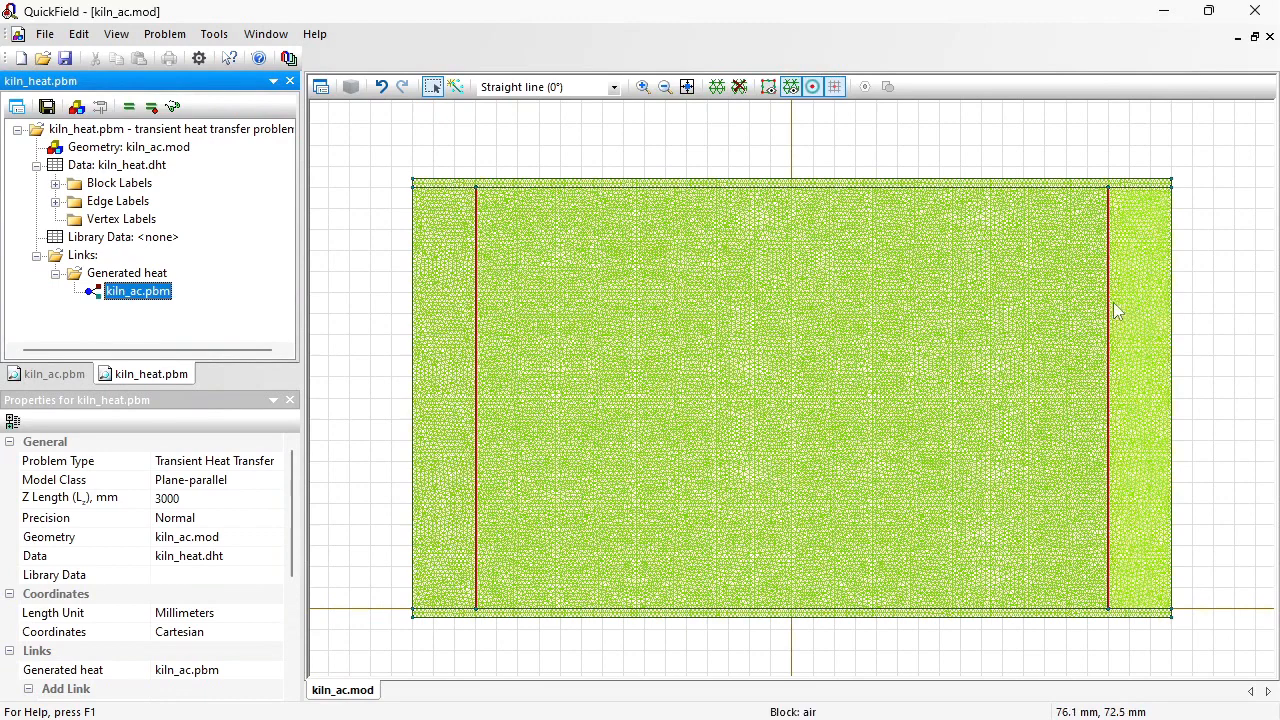
{"action": "left_click", "coordinate": [56, 201]}
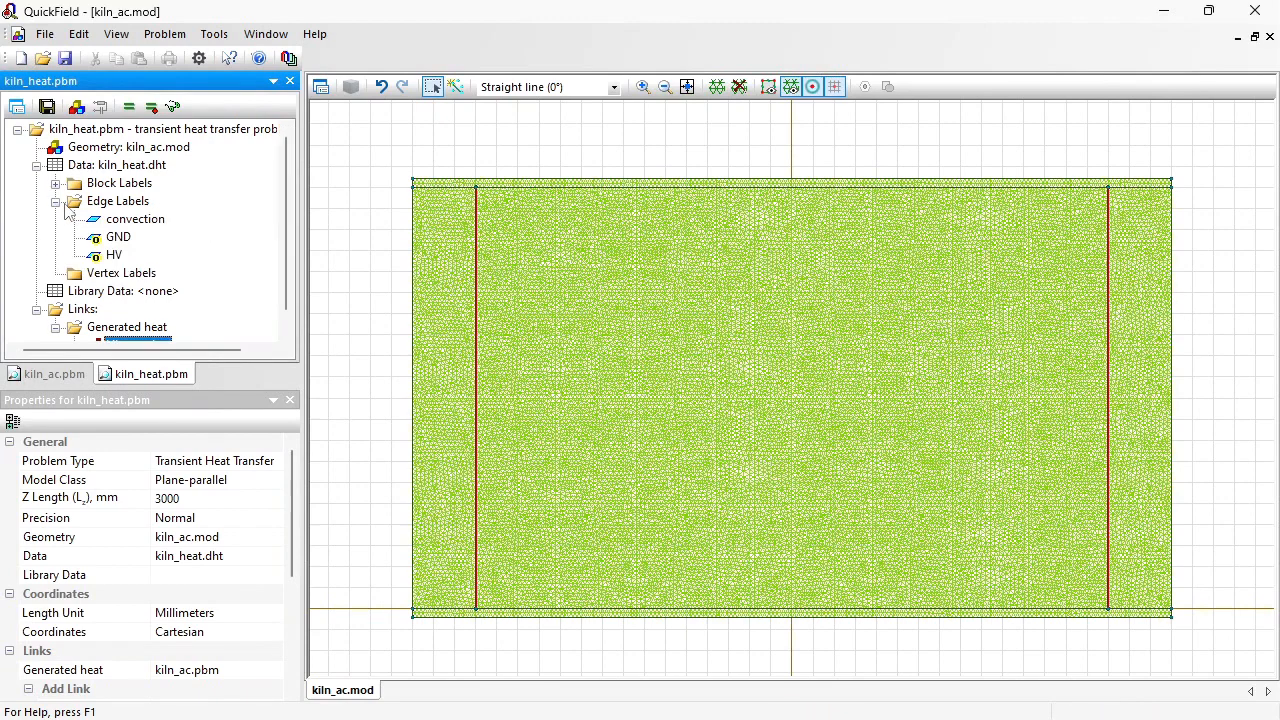
{"action": "left_click", "coordinate": [122, 220]}
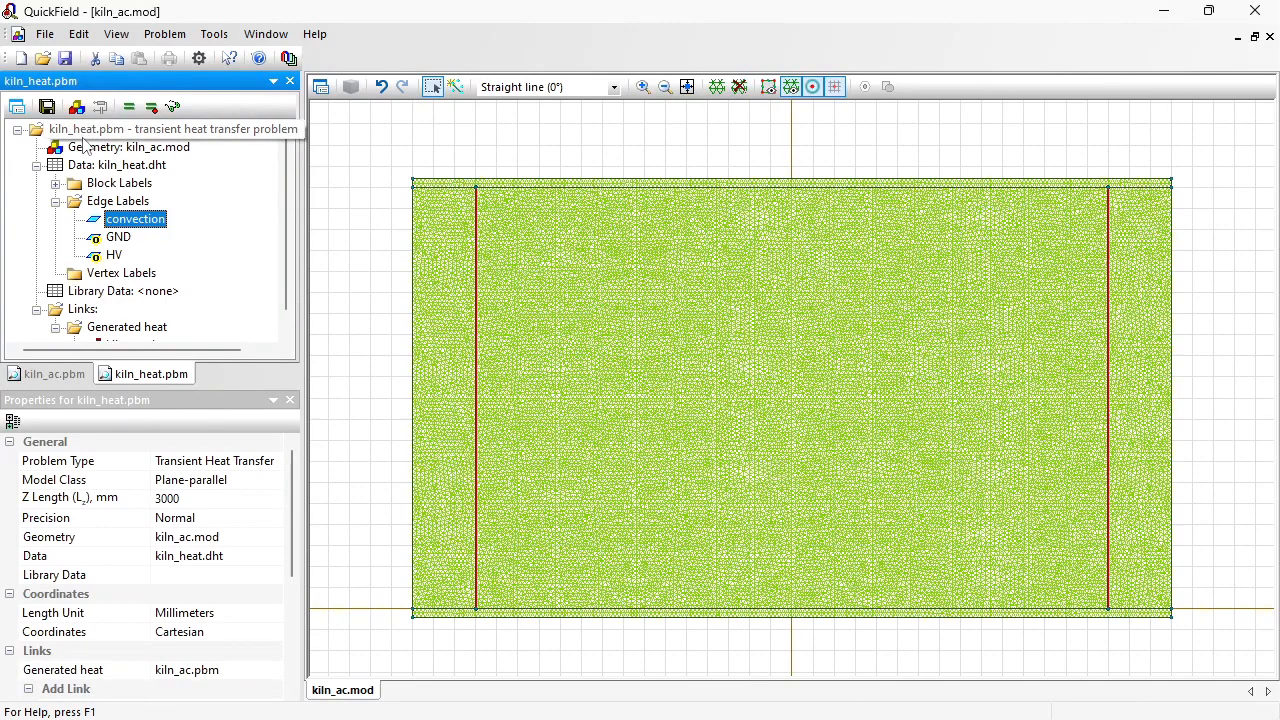
{"action": "left_click", "coordinate": [62, 376]}
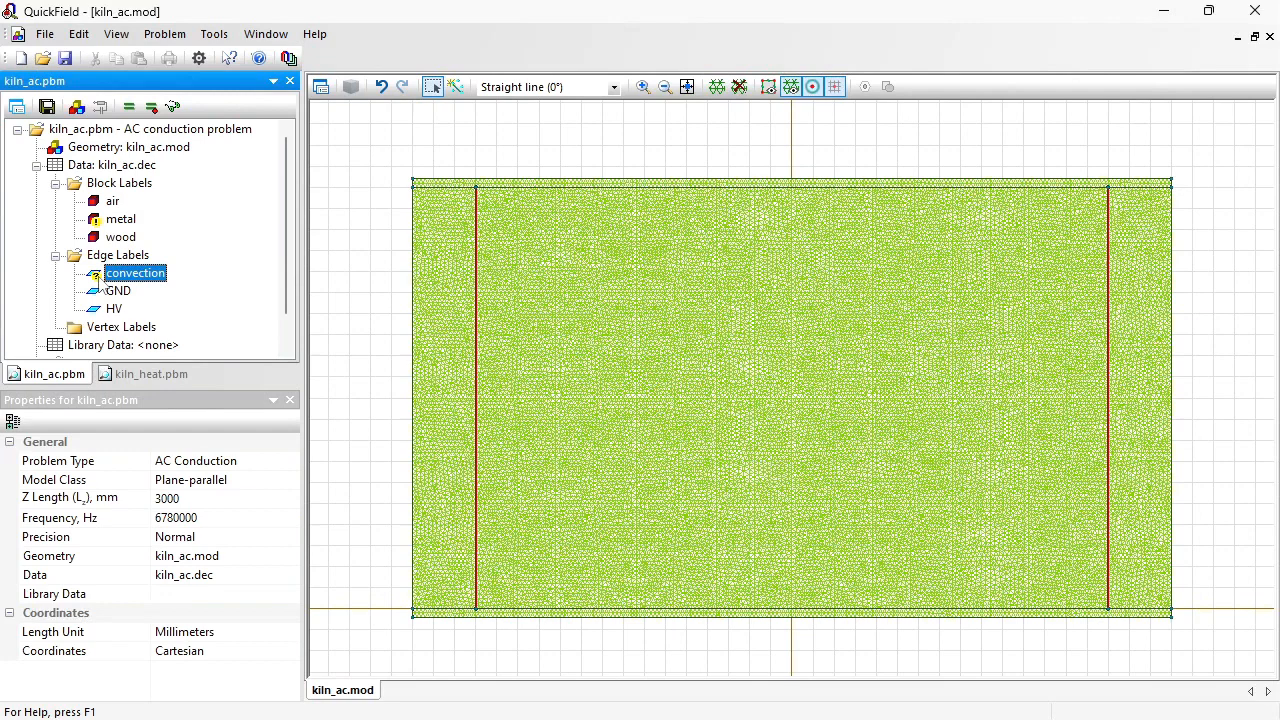
{"action": "double_click", "coordinate": [99, 280]}
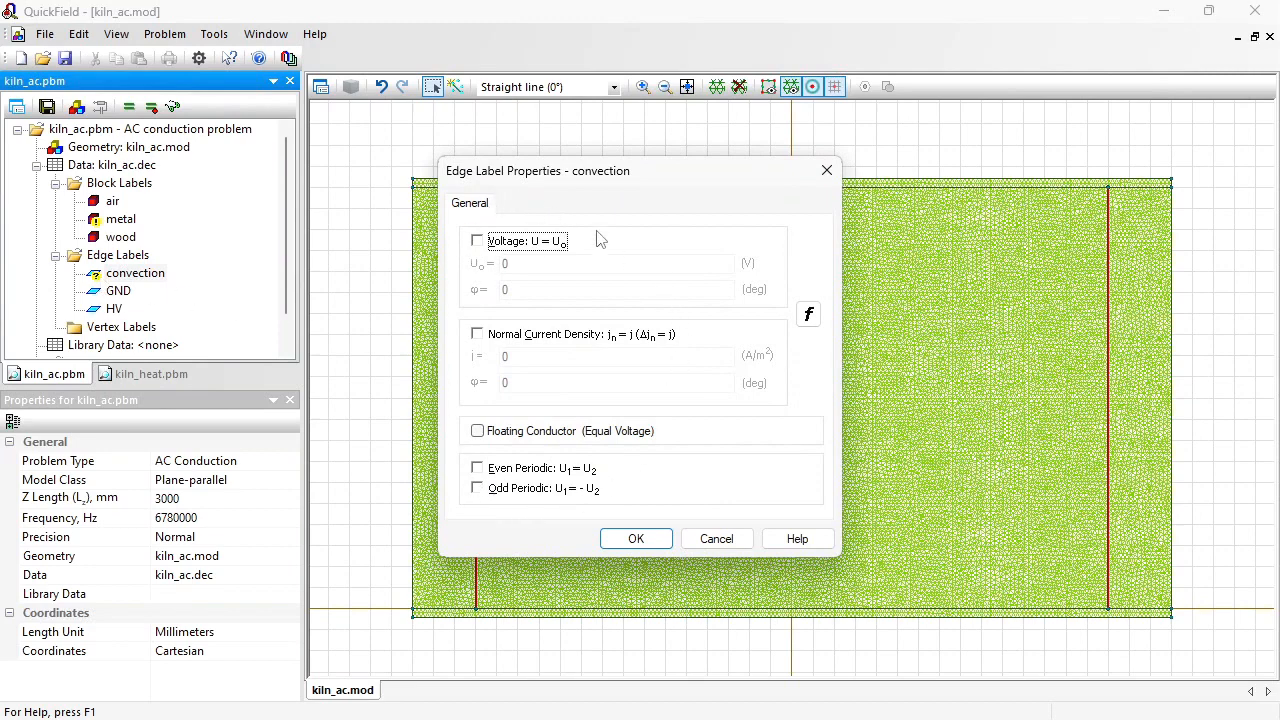
{"action": "left_click", "coordinate": [638, 541]}
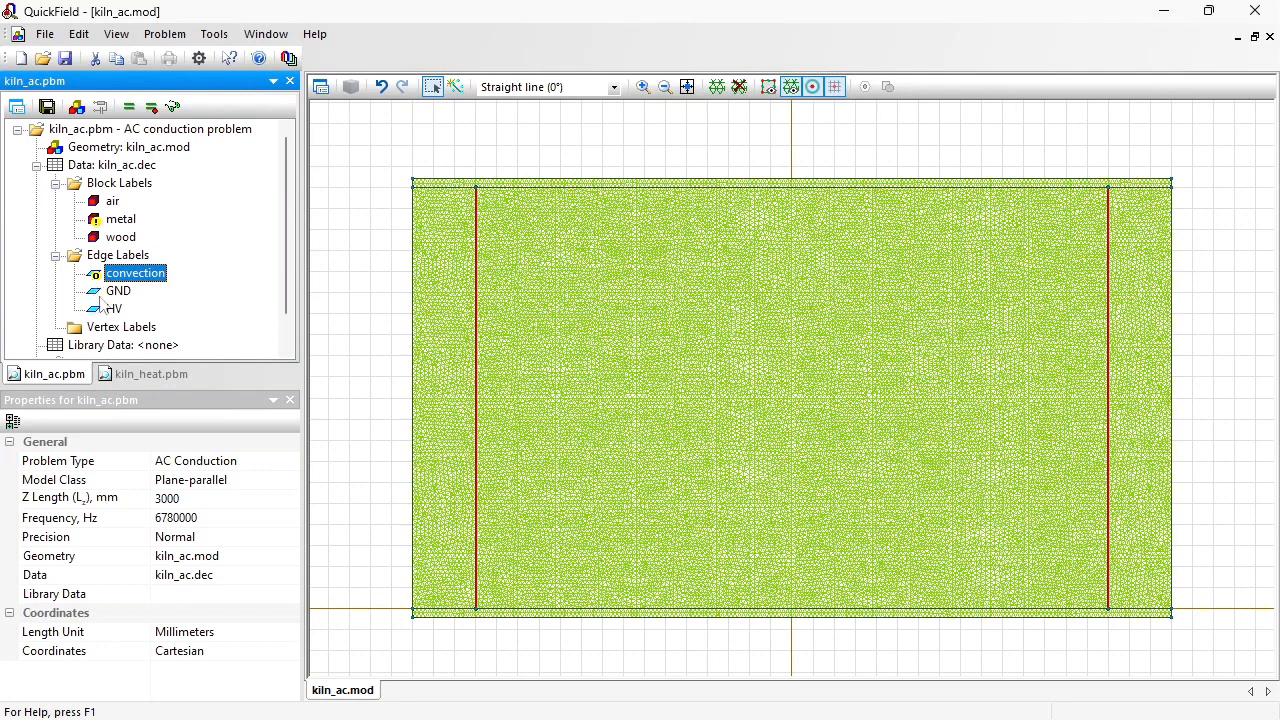
Step: Solve the kiln_ac problem, saving the modified kiln_ac.dec data, and open its results
{"action": "left_click", "coordinate": [145, 374]}
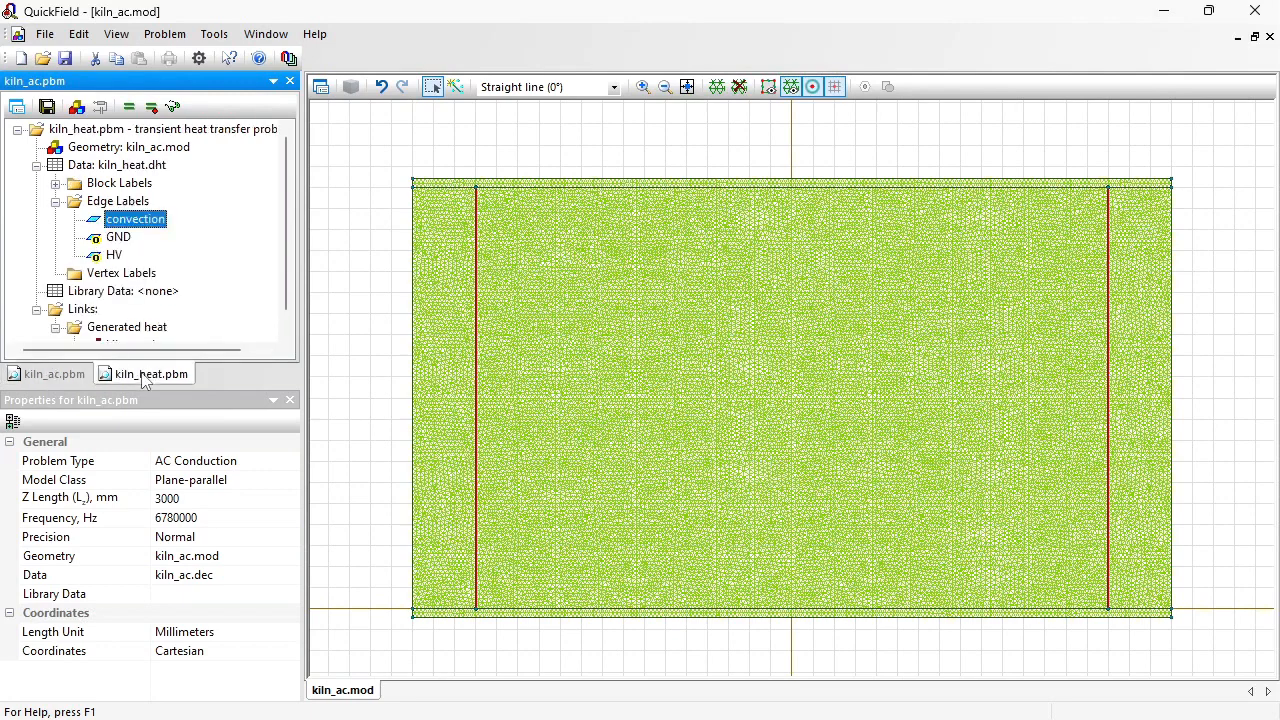
{"action": "left_click", "coordinate": [58, 374]}
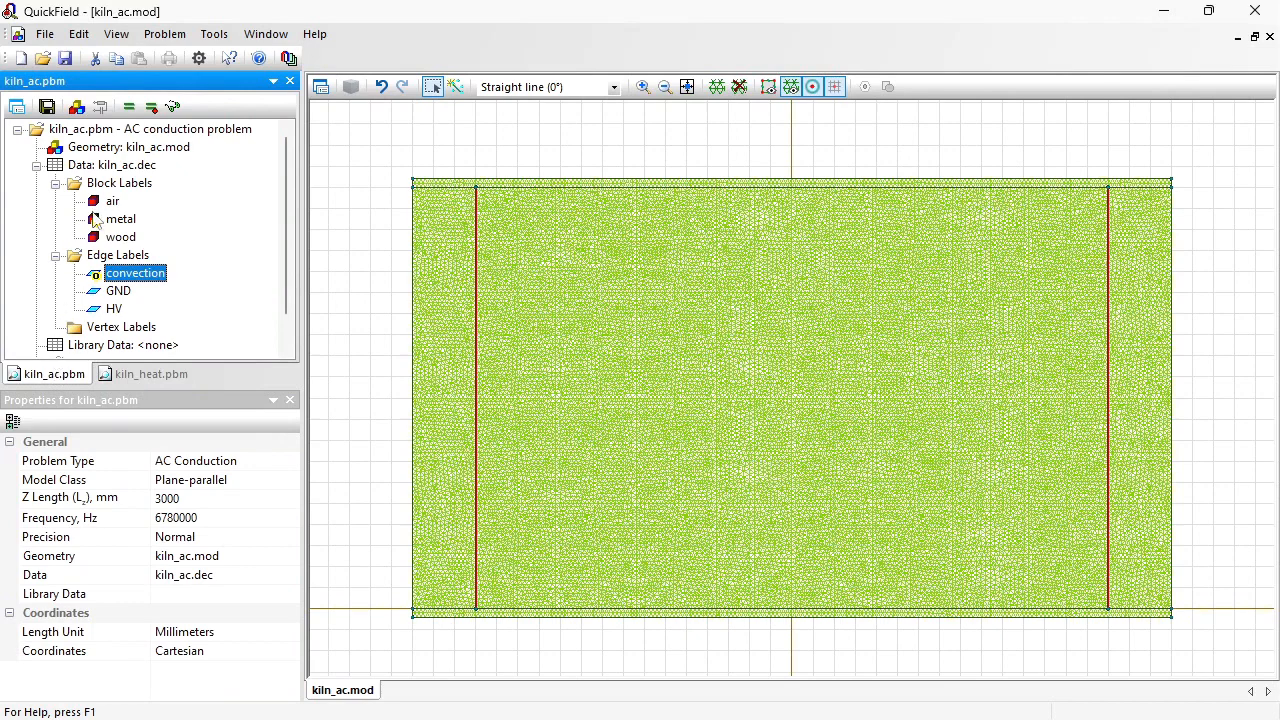
{"action": "left_click", "coordinate": [129, 107]}
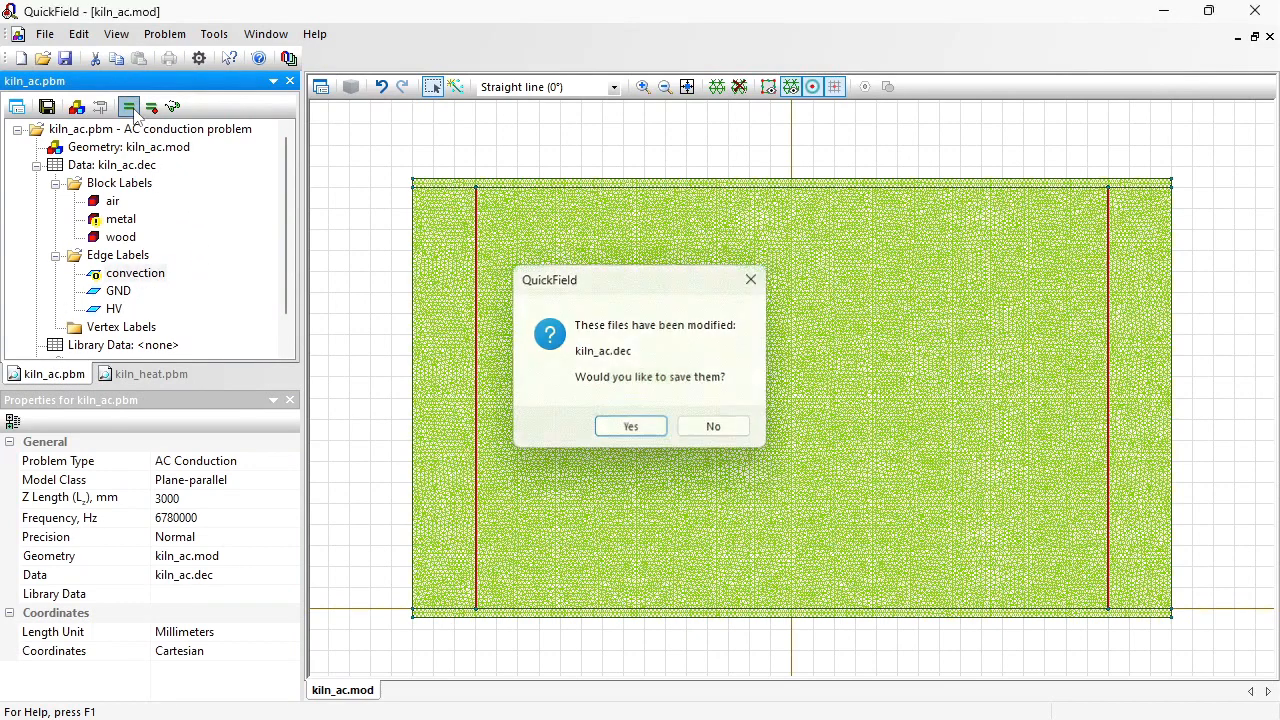
{"action": "key", "text": "Return"}
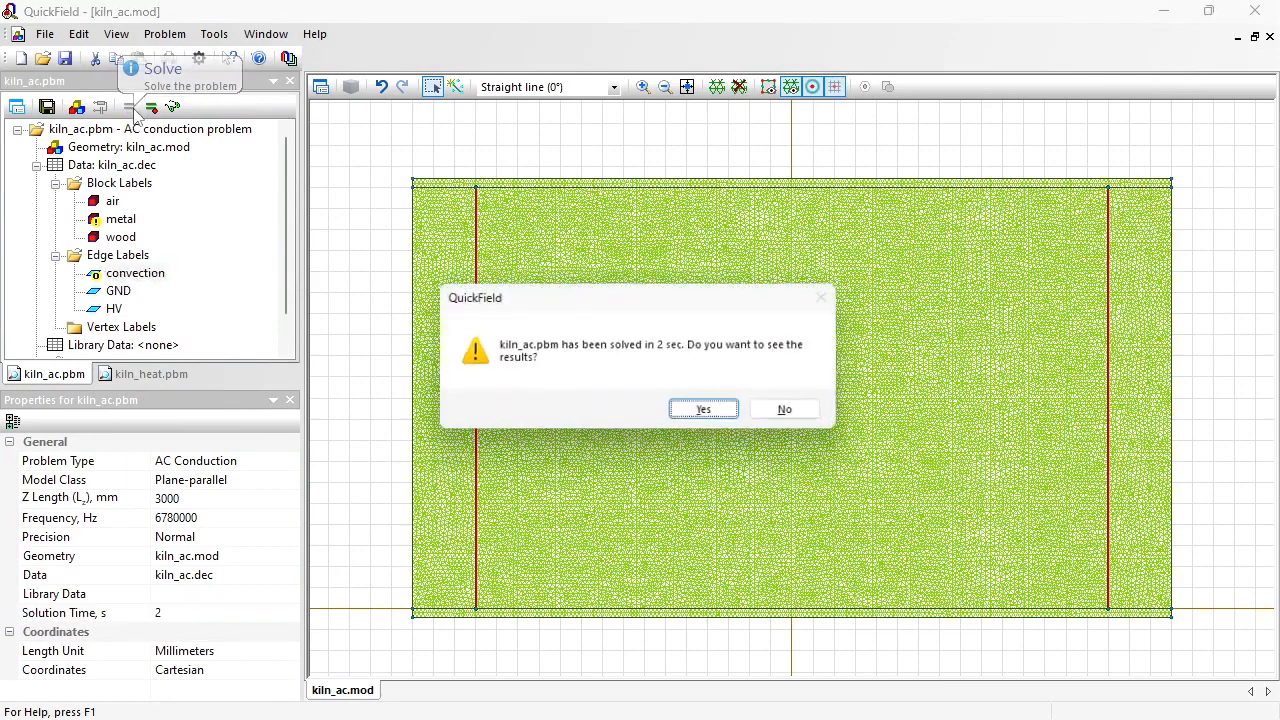
{"action": "left_click", "coordinate": [702, 408]}
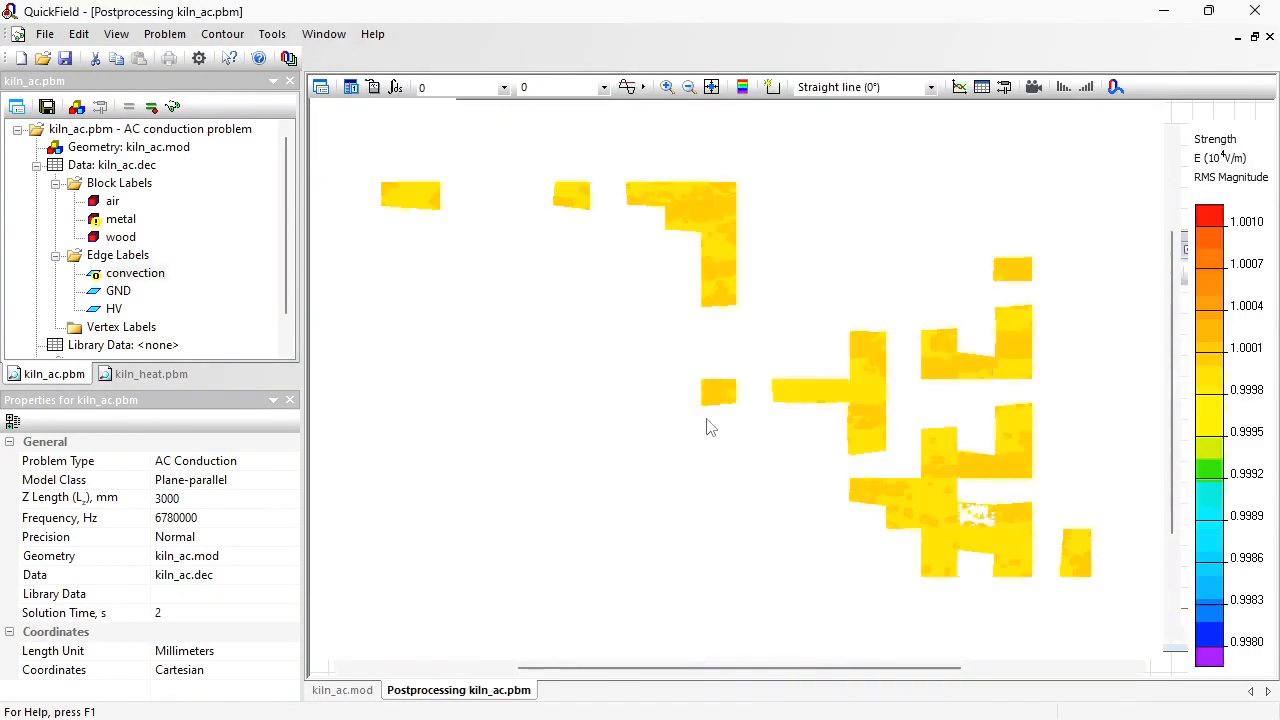
Step: Solve the kiln_heat transient heat transfer problem and open its temperature results
{"action": "left_click", "coordinate": [125, 378]}
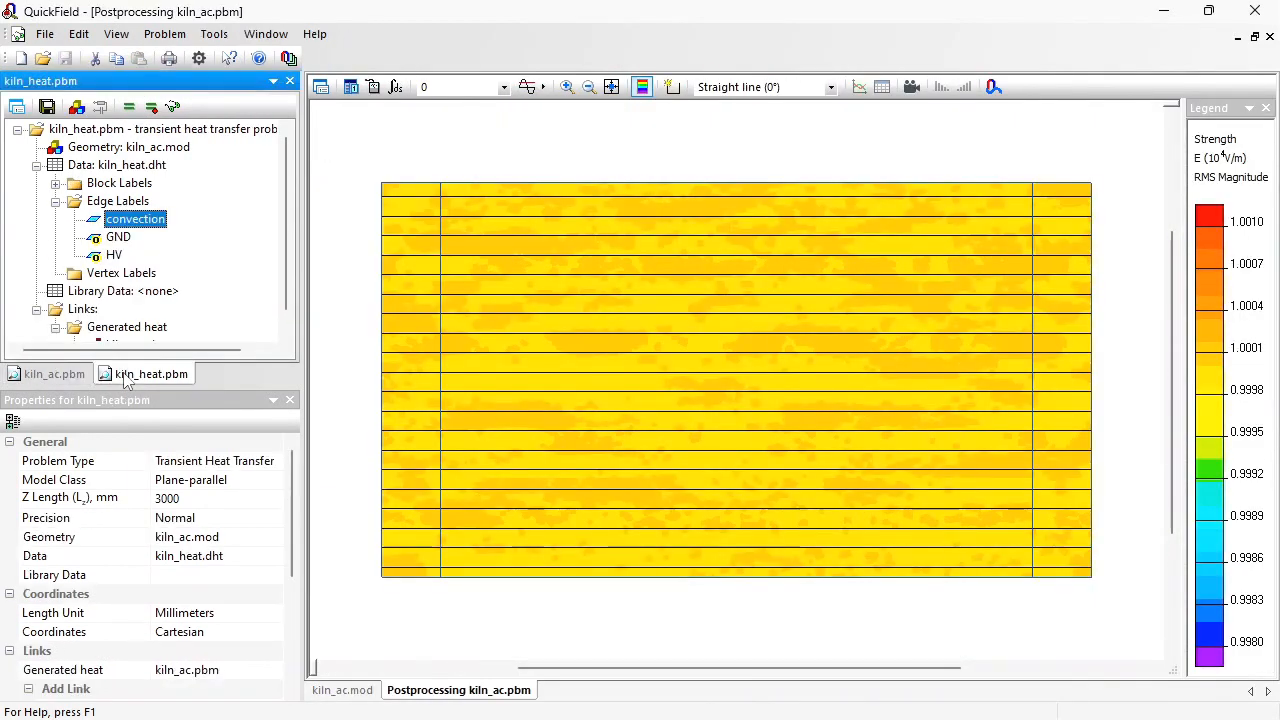
{"action": "left_click", "coordinate": [128, 107]}
{"action": "key", "text": "Return"}
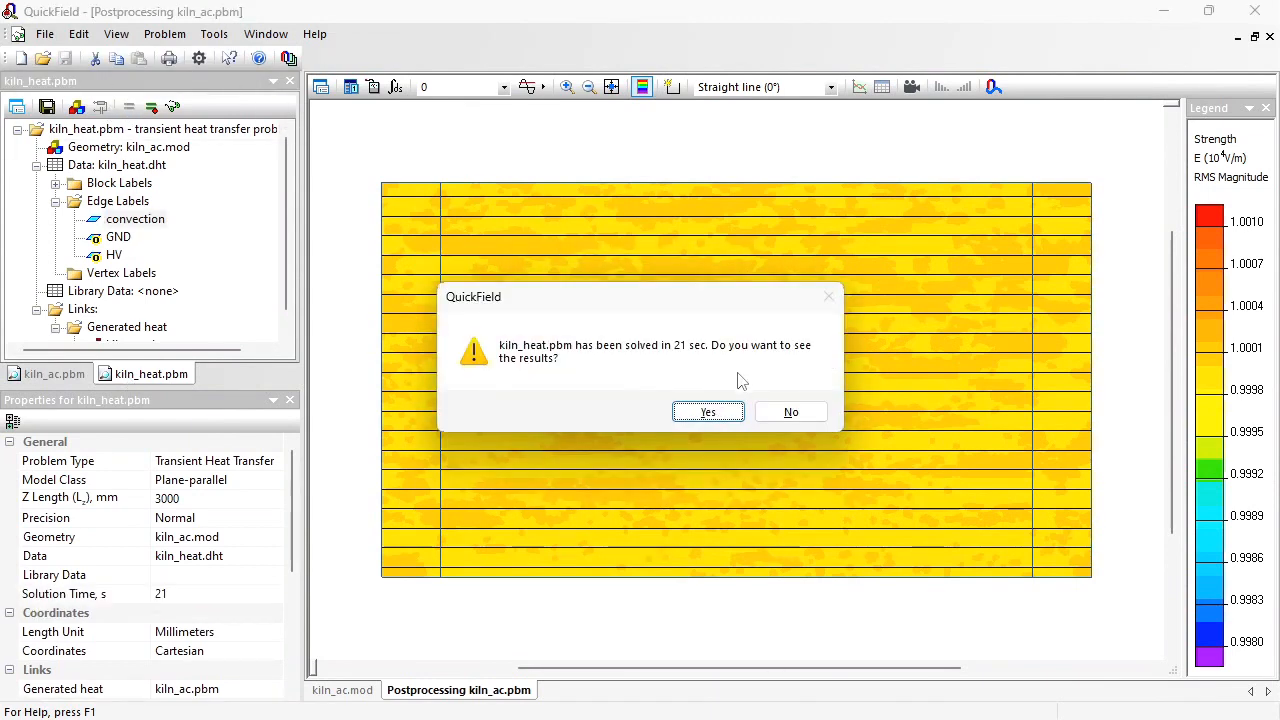
{"action": "left_click", "coordinate": [708, 411]}
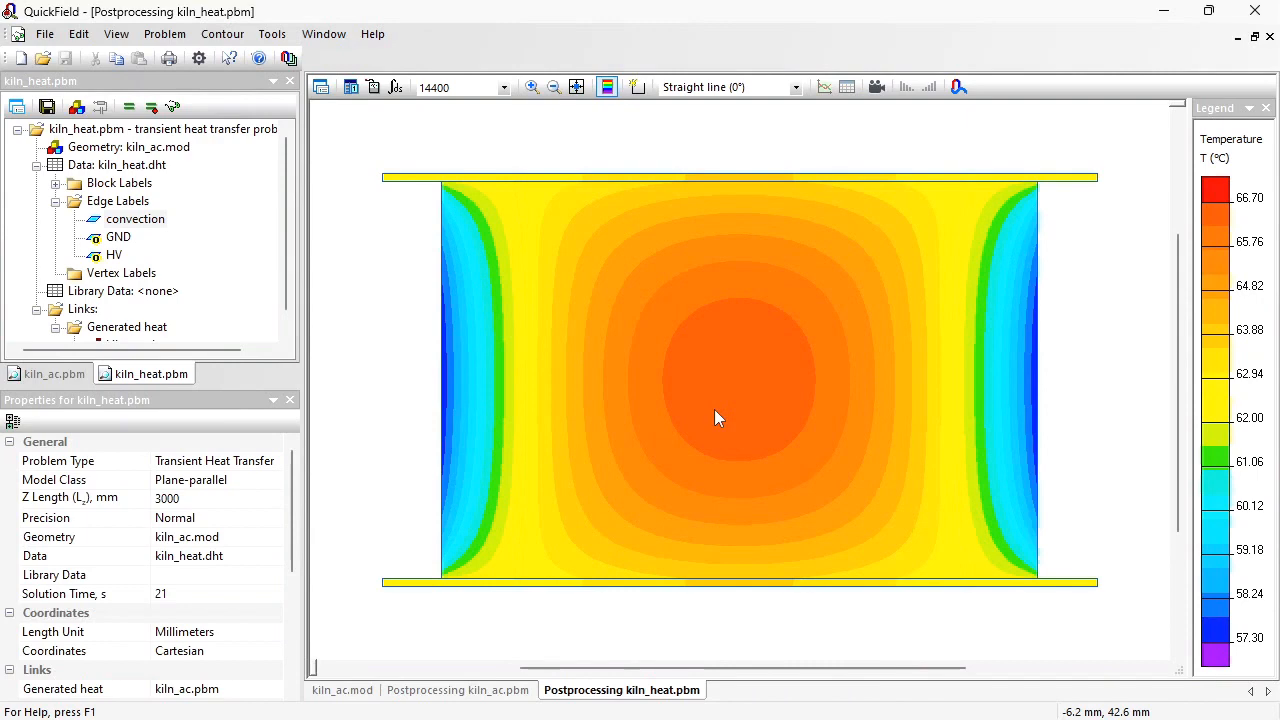
Step: Display the temperature field at 5400 s and set the color map minimum to 20 °C
{"action": "left_click", "coordinate": [505, 88]}
{"action": "left_click", "coordinate": [466, 221]}
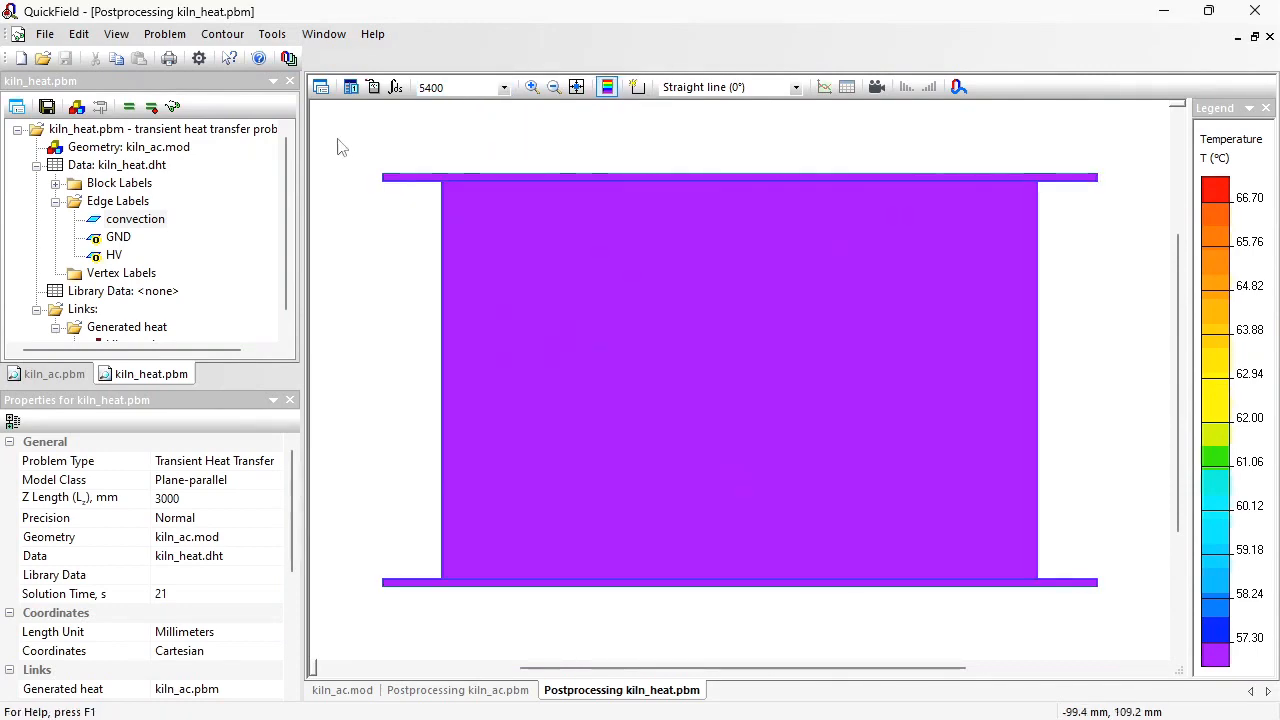
{"action": "left_click", "coordinate": [320, 87]}
{"action": "left_click_drag", "start_coordinate": [763, 474], "coordinate": [646, 480]}
{"action": "type", "text": "20"}
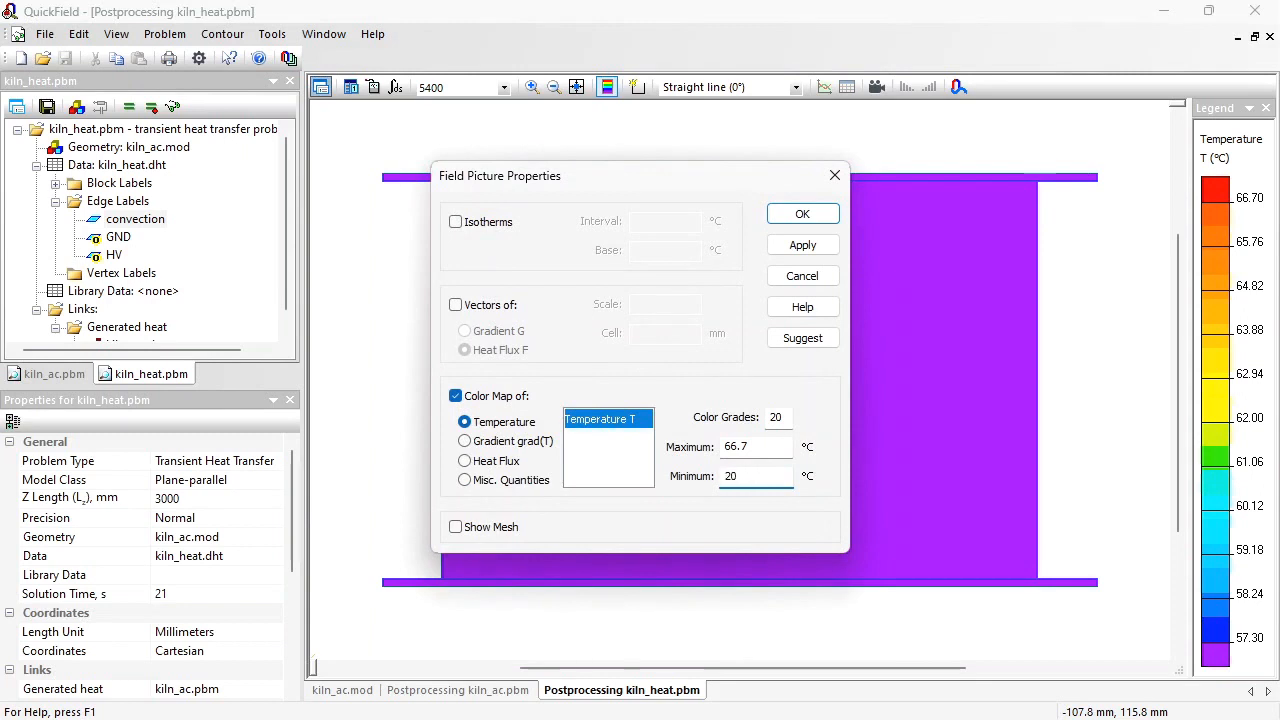
{"action": "left_click", "coordinate": [801, 212]}
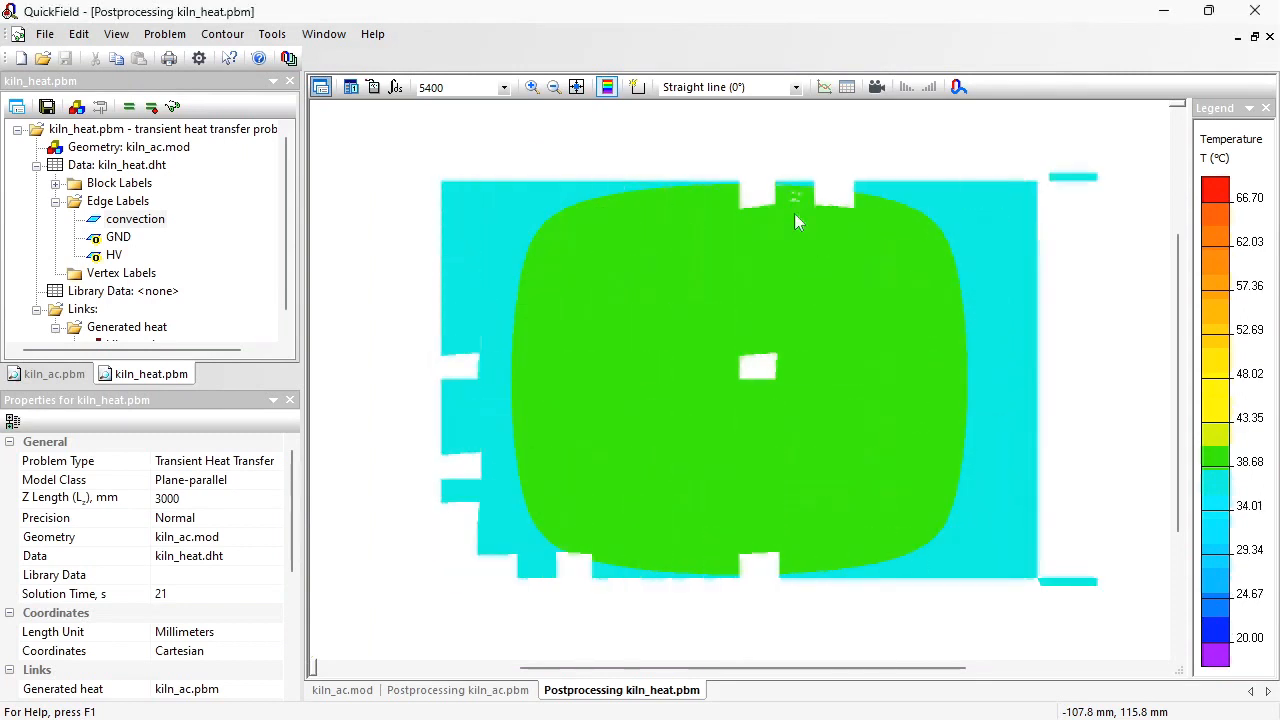
Step: View the kiln_heat temperature field at 6600 s and at 11400 s
{"action": "left_click", "coordinate": [504, 87]}
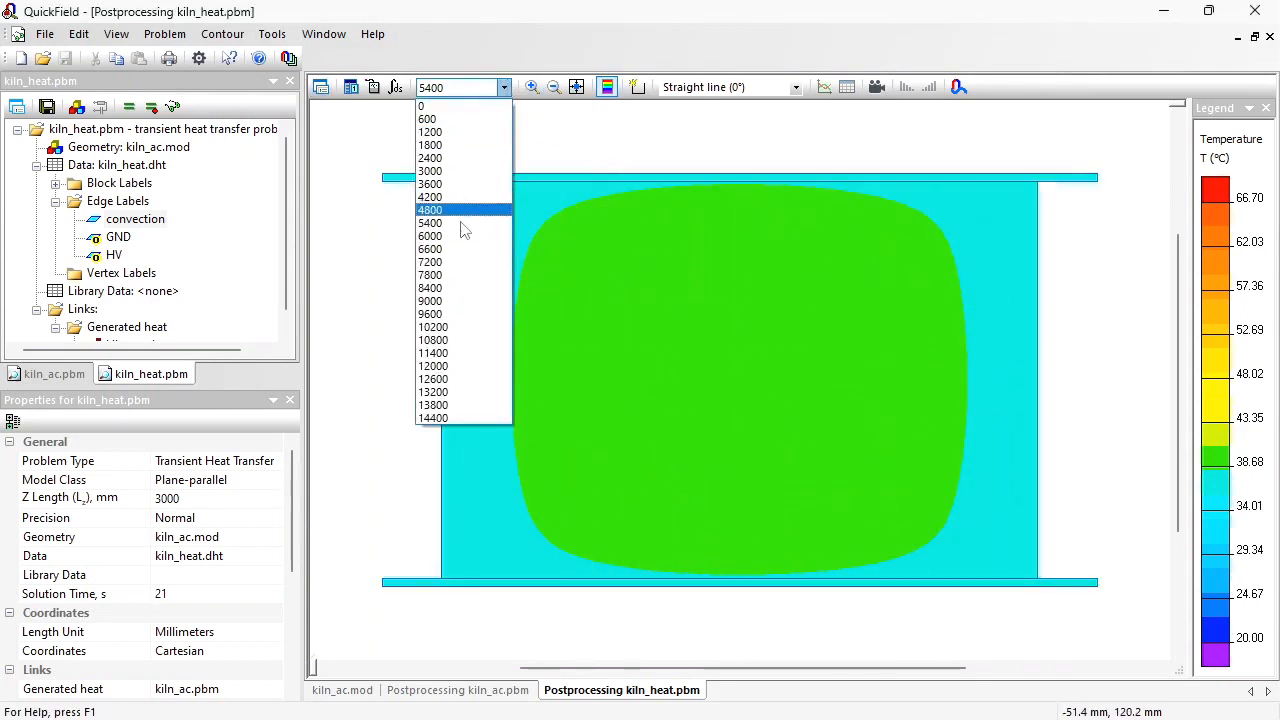
{"action": "left_click", "coordinate": [460, 258]}
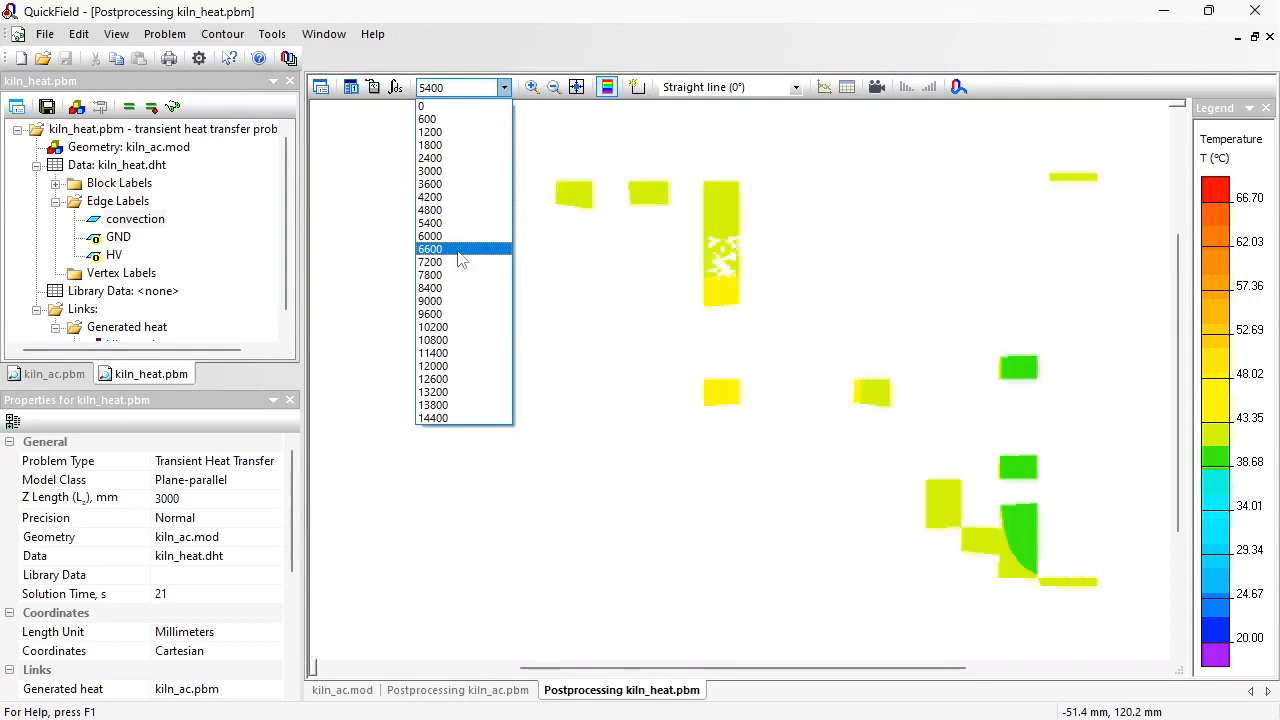
{"action": "left_click", "coordinate": [504, 88]}
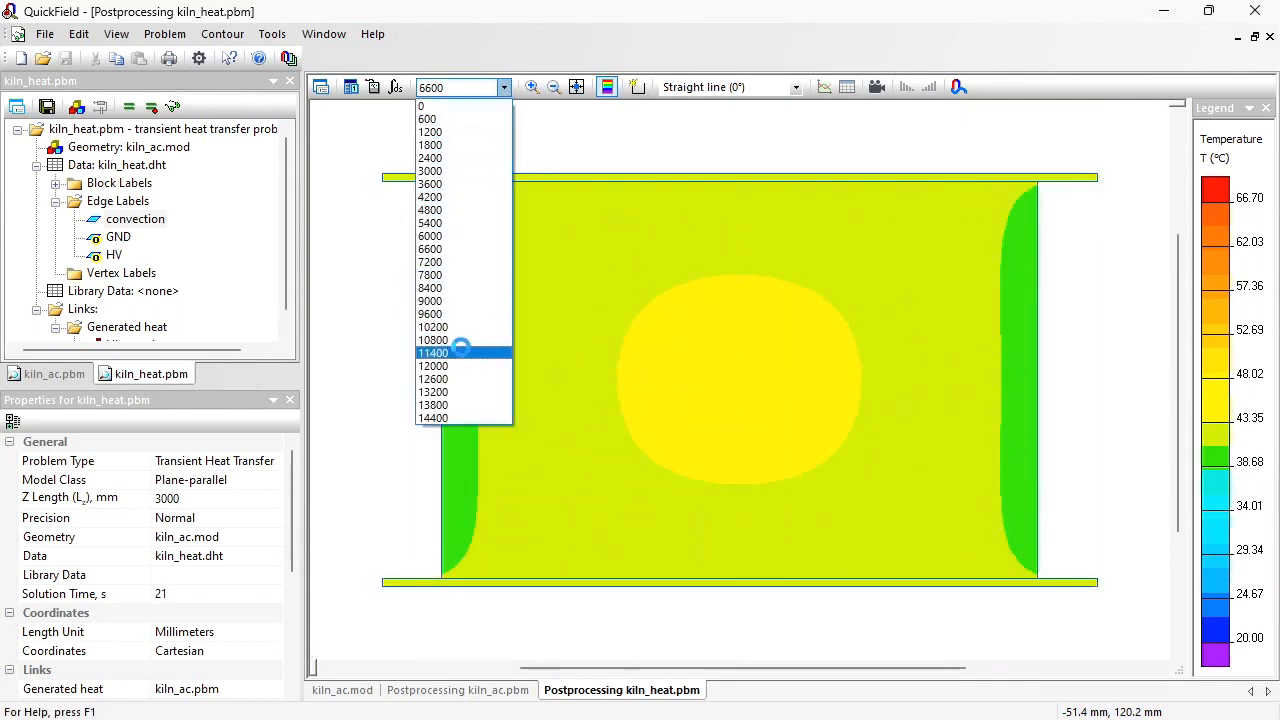
{"action": "left_click", "coordinate": [460, 352]}
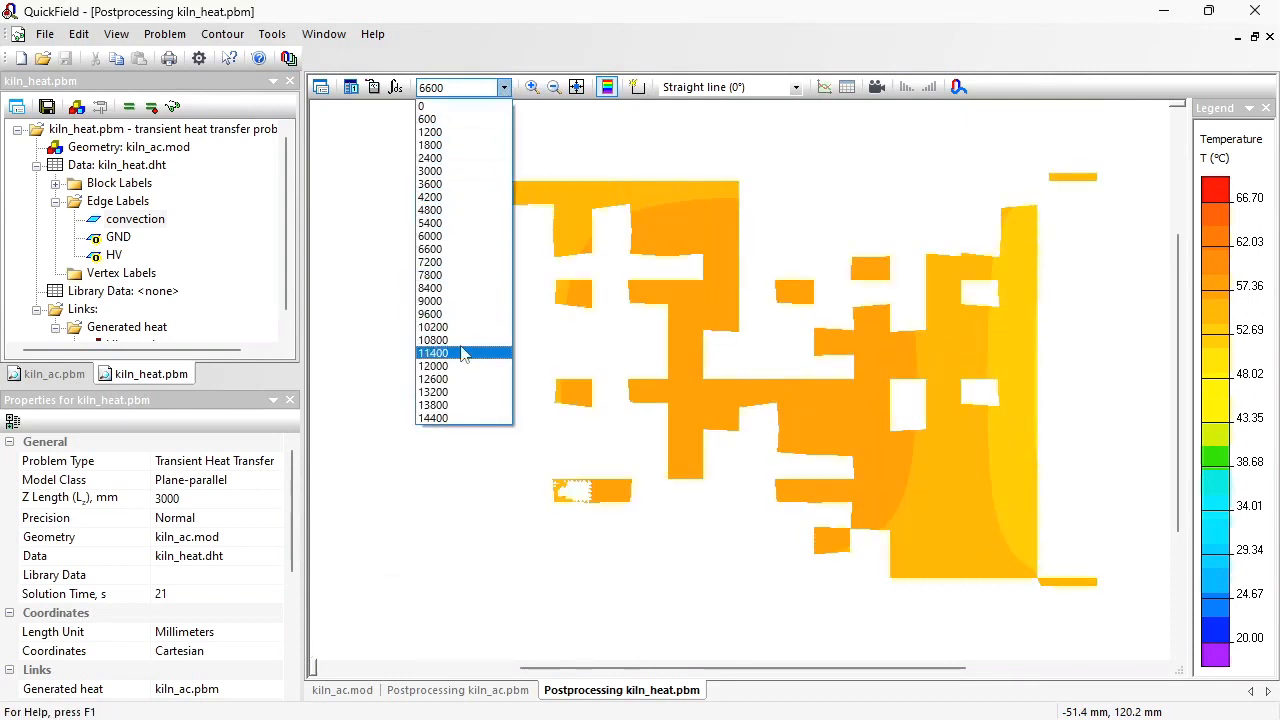
Step: Plot temperature against time for a point near the wood's centre, and revisit the kiln_ac and kiln_heat field pictures
{"action": "right_click", "coordinate": [735, 364]}
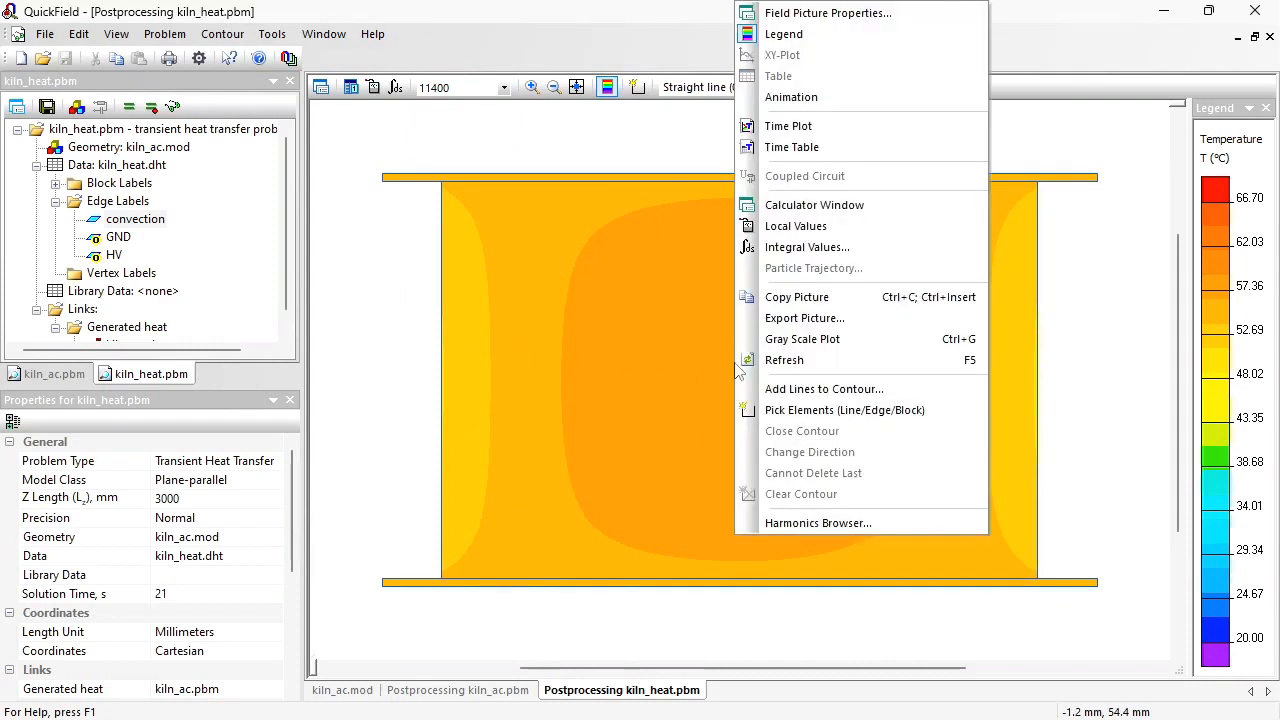
{"action": "left_click", "coordinate": [788, 126]}
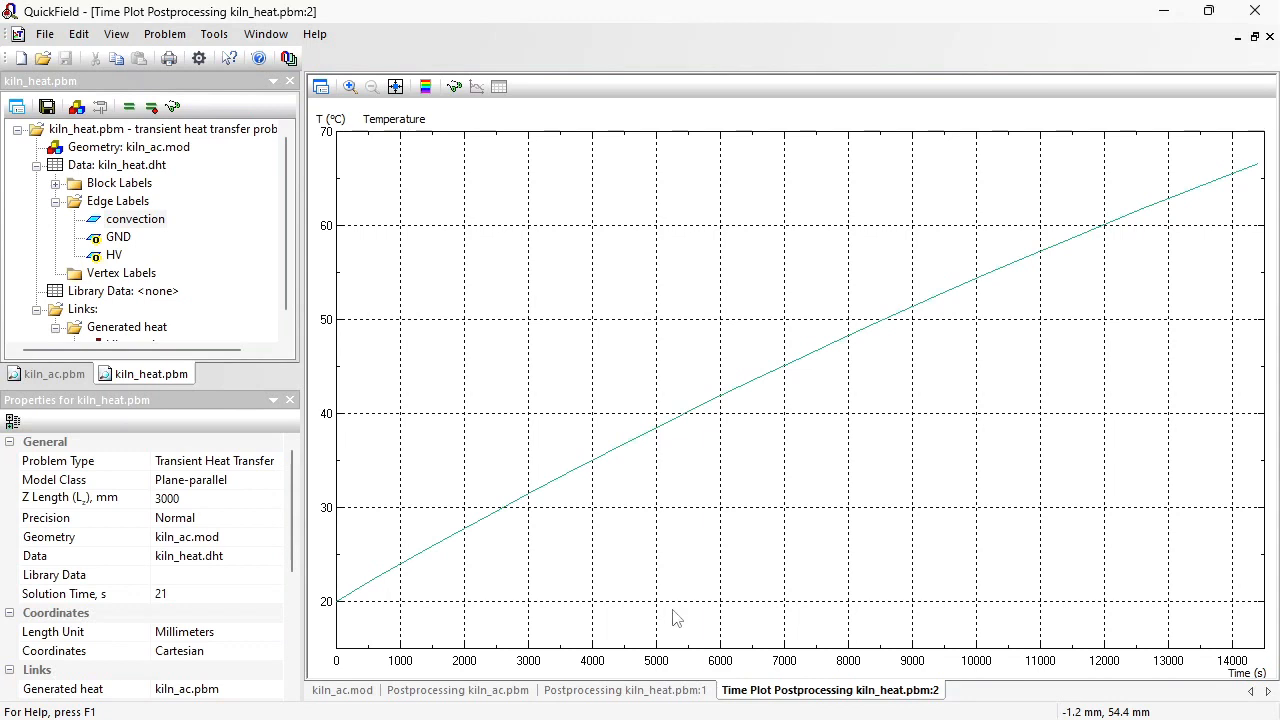
{"action": "left_click", "coordinate": [437, 700]}
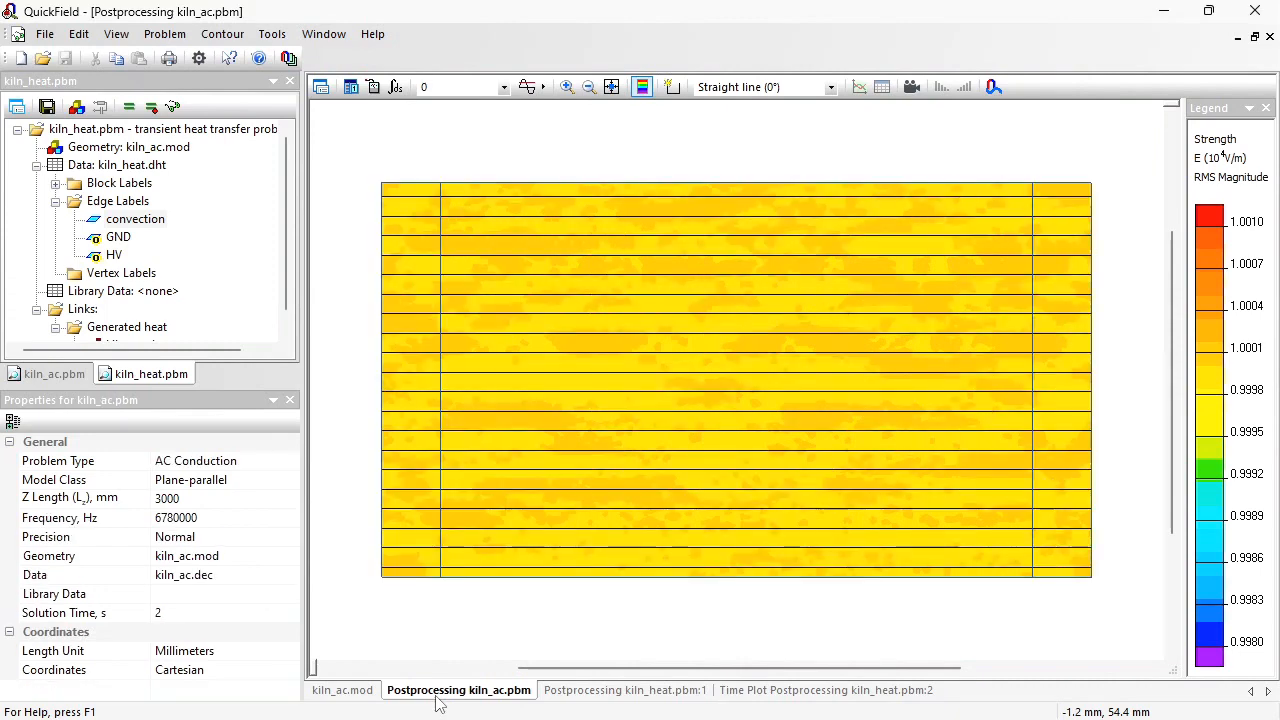
{"action": "left_click", "coordinate": [607, 690]}
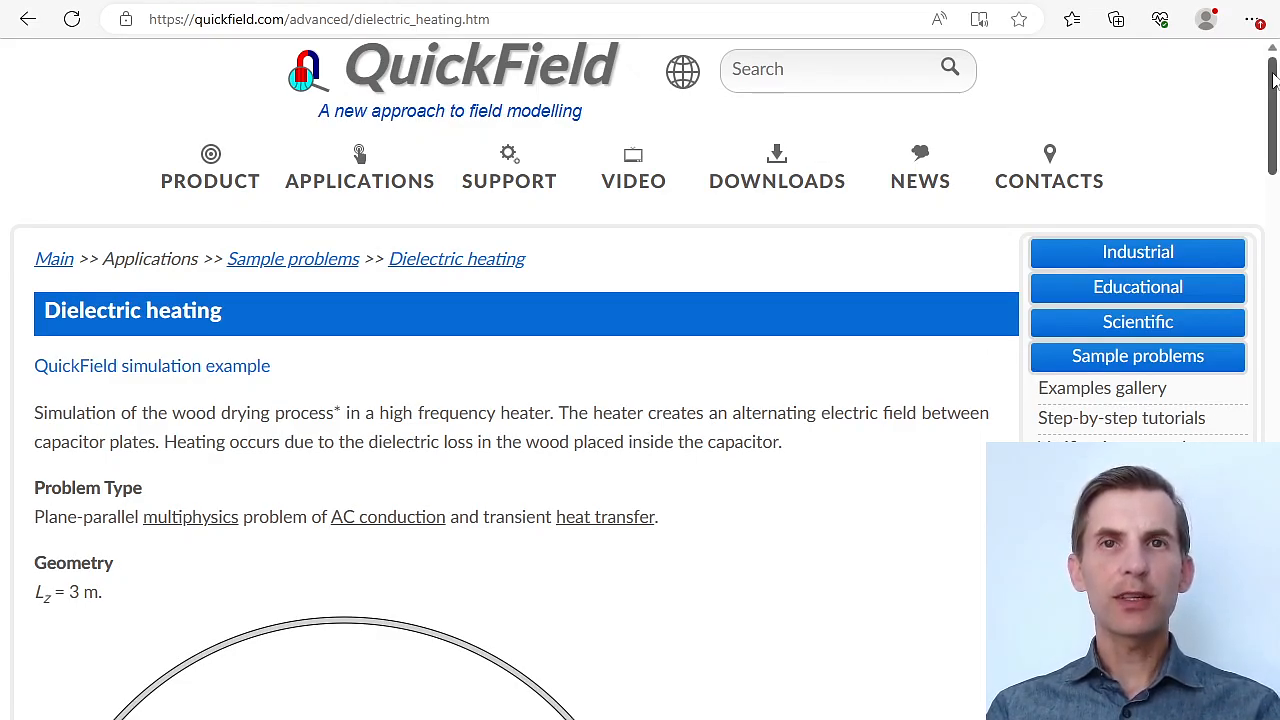
Step: On the QuickField website's Dielectric heating example page, find the simulation files download and check the note on QuickField Edition
{"action": "left_click_drag", "start_coordinate": [1274, 80], "coordinate": [1273, 493]}
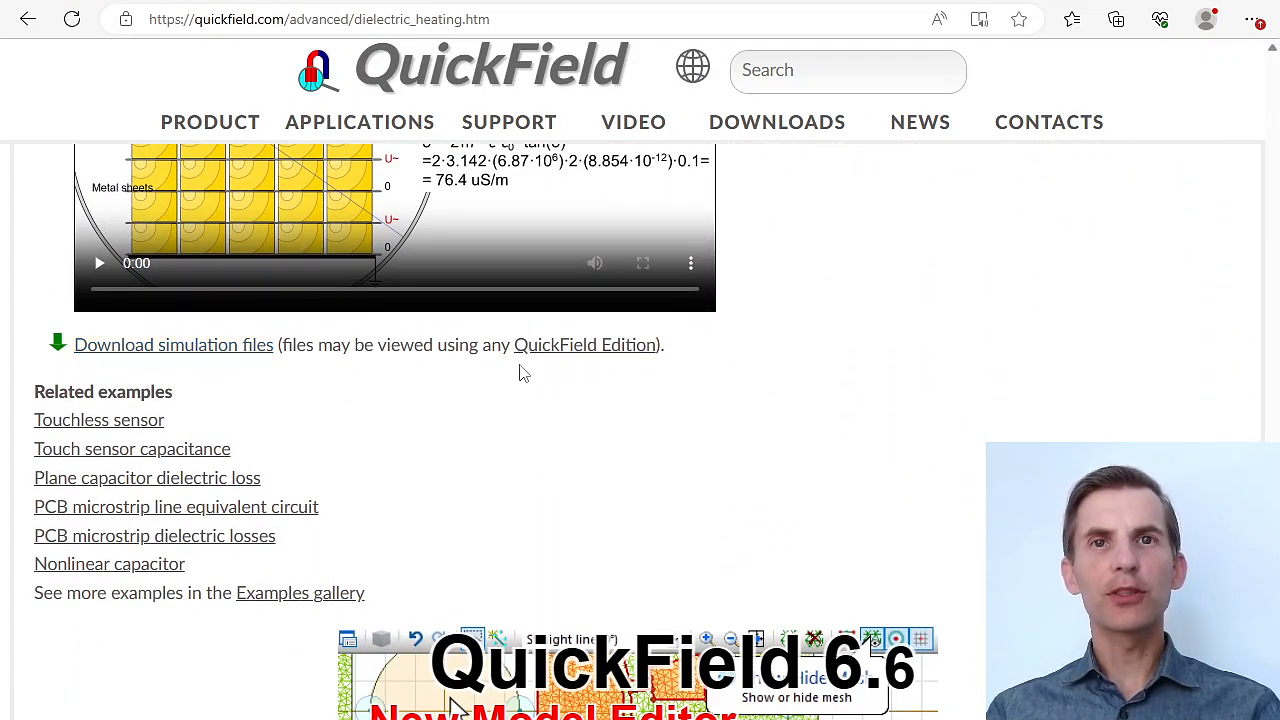
{"action": "mouse_move", "coordinate": [543, 356]}
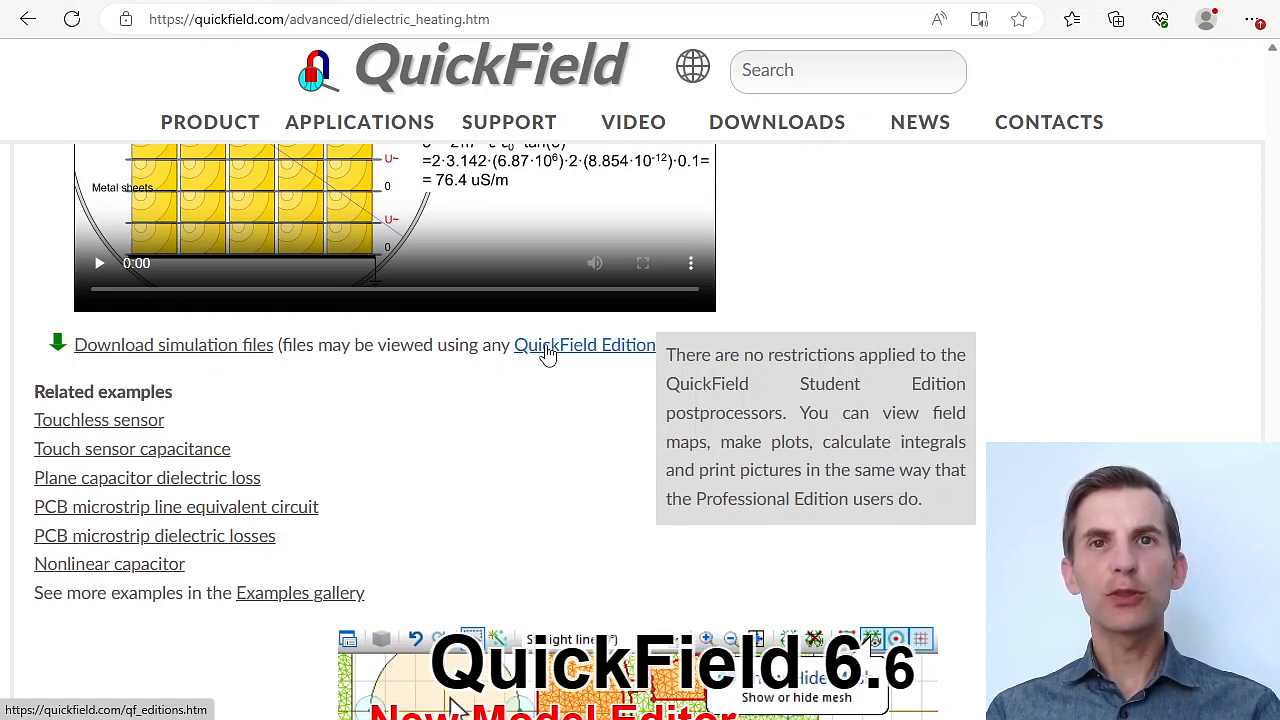